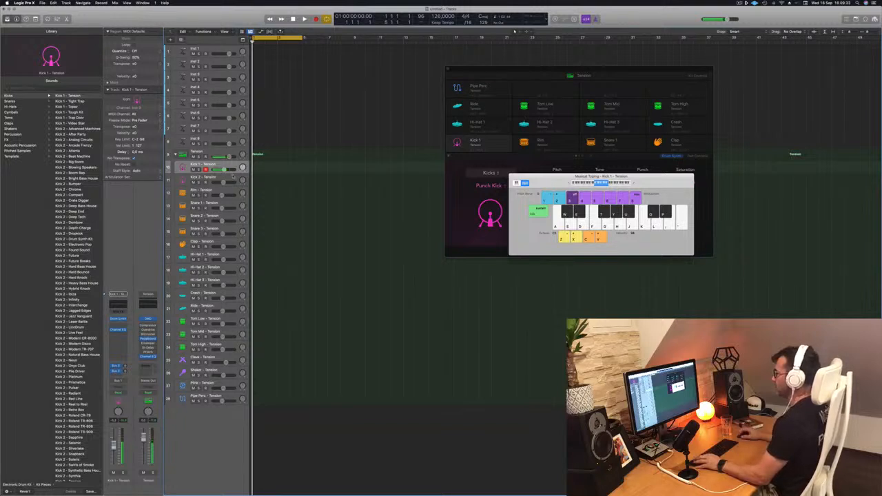
Step: Audition Kick 2, return to the Kick 1 track, and record a one-bar pattern of four kick hits with Musical Typing
left_click(233, 177)
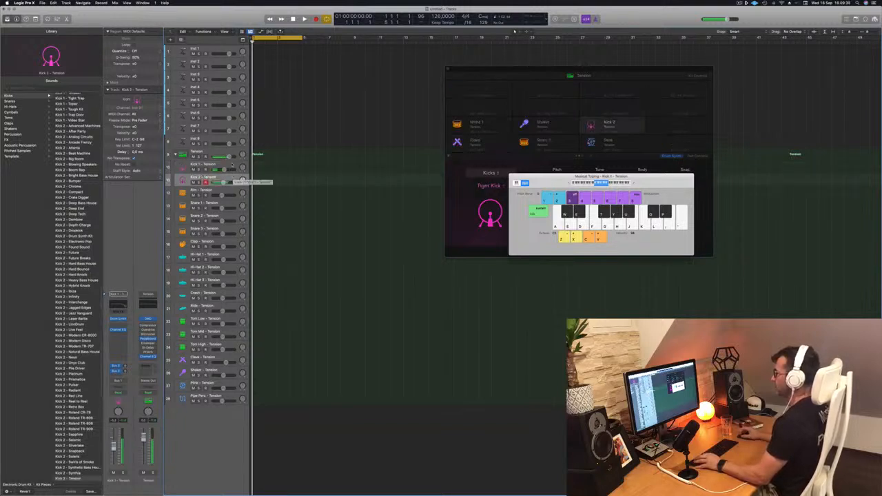
left_click(232, 168)
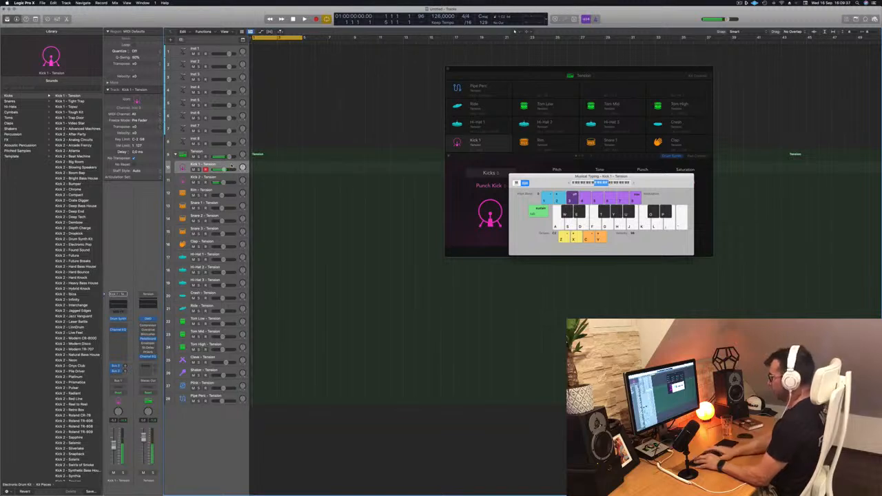
key("r")
key("a")
key("a")
key("a")
key("a")
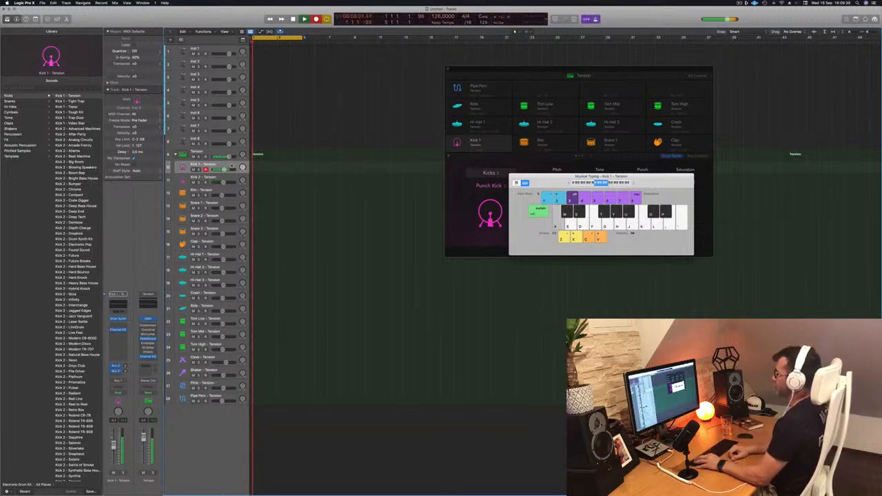
key("space")
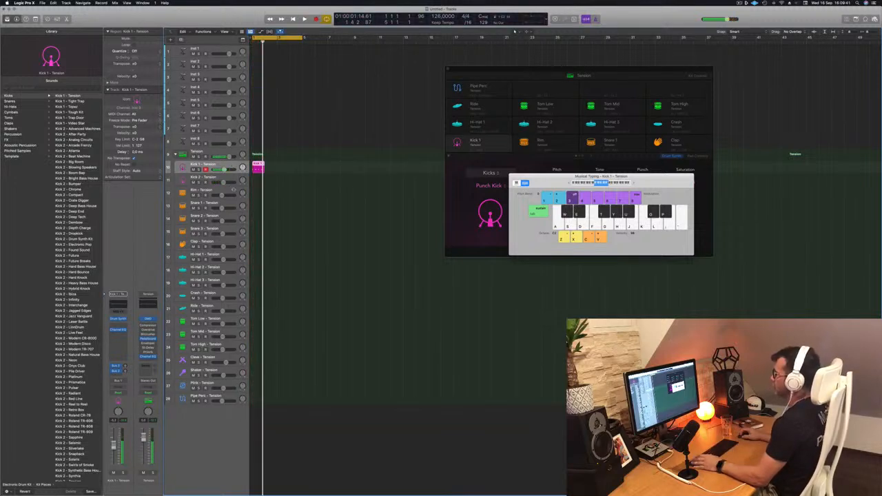
Step: Quantize the recorded kick notes to 1/16 Note in the Piano Roll and repeat the one-bar region to fill four bars
key("p")
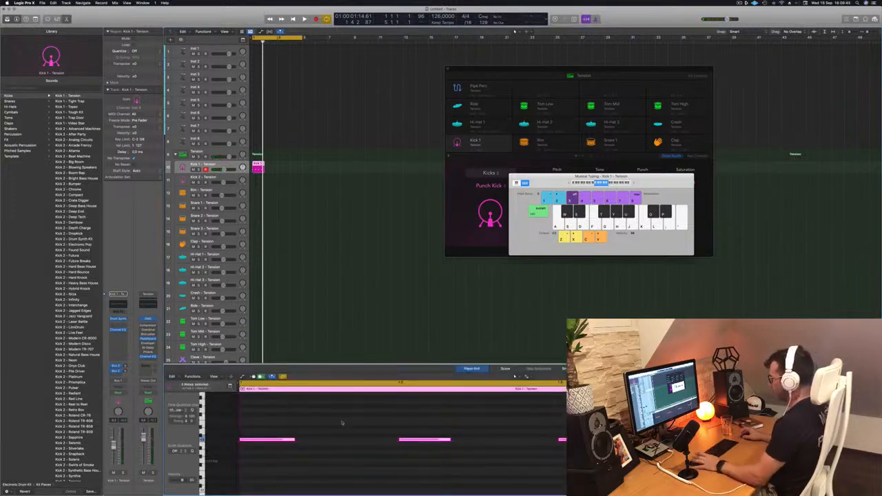
key("space")
left_click_drag(264, 168, 288, 170)
key("space")
Step: Play the kick loop and place the Musical Typing and Drum Machine Designer windows side by side without overlap
left_click_drag(545, 176, 662, 152)
key("Return")
left_click(587, 74)
left_click_drag(587, 73, 549, 89)
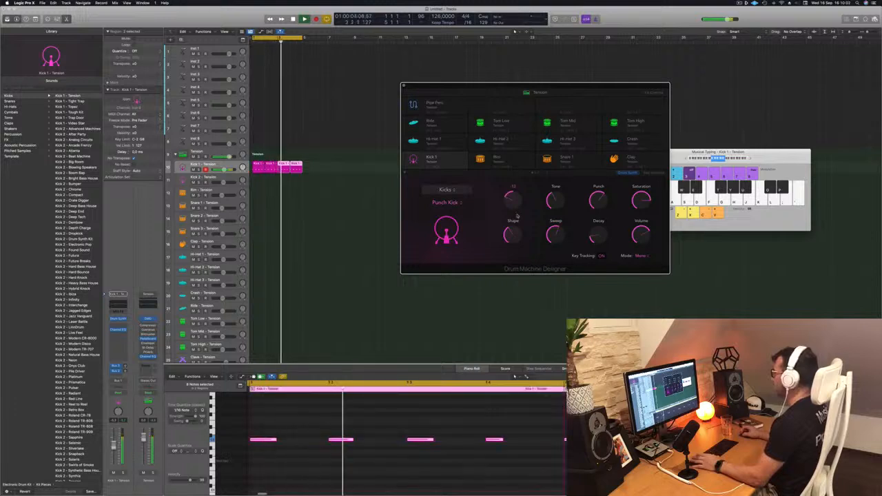
left_click_drag(570, 86, 503, 63)
Step: Shape the Kick 1 sound during playback by adjusting its Decay, Sweep, Punch and Shape
left_click_drag(537, 210, 538, 188)
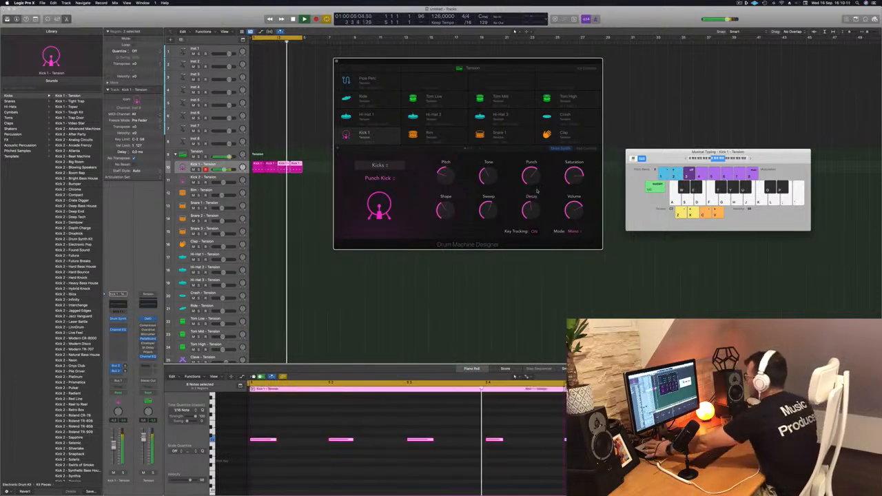
left_click_drag(533, 203, 532, 205)
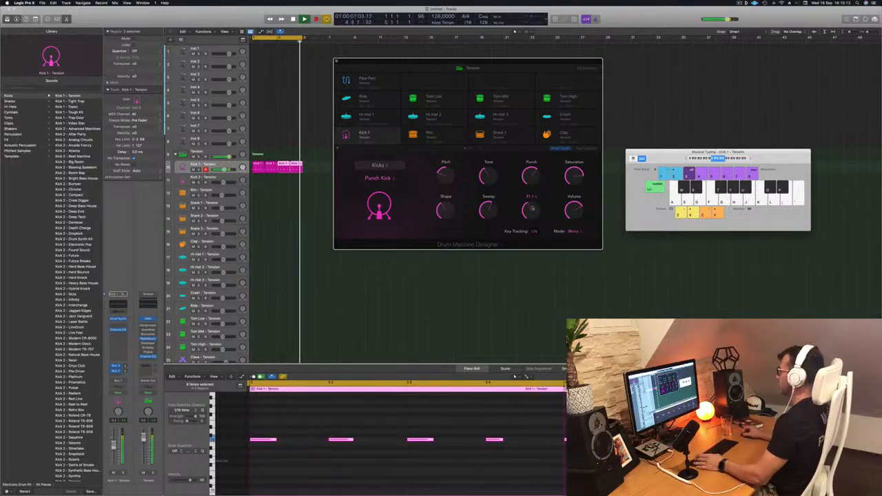
left_click_drag(532, 212, 532, 208)
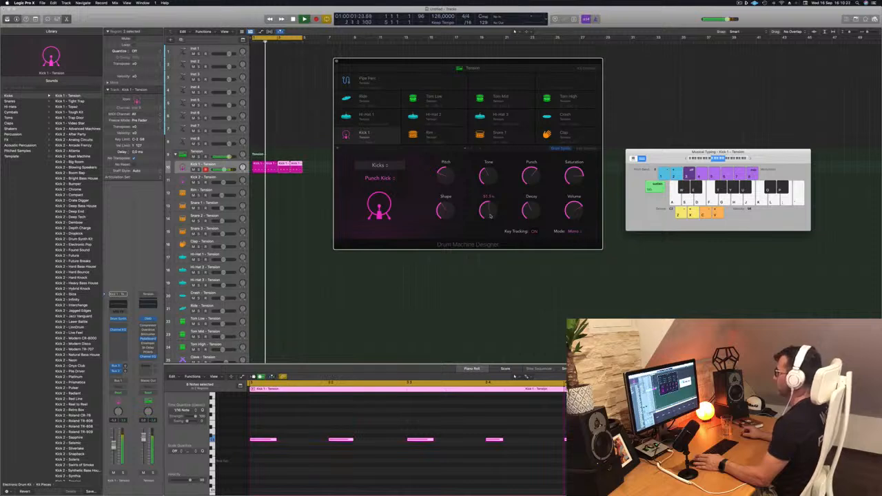
left_click_drag(531, 176, 532, 212)
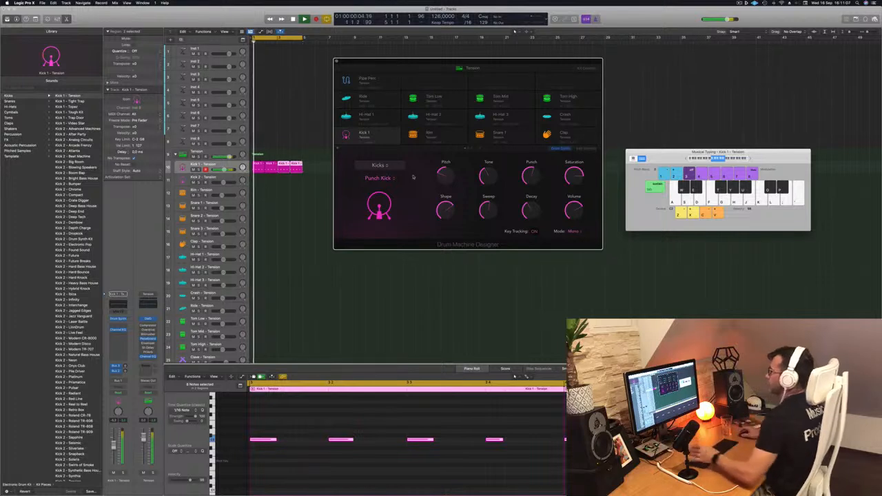
left_click_drag(502, 61, 513, 59)
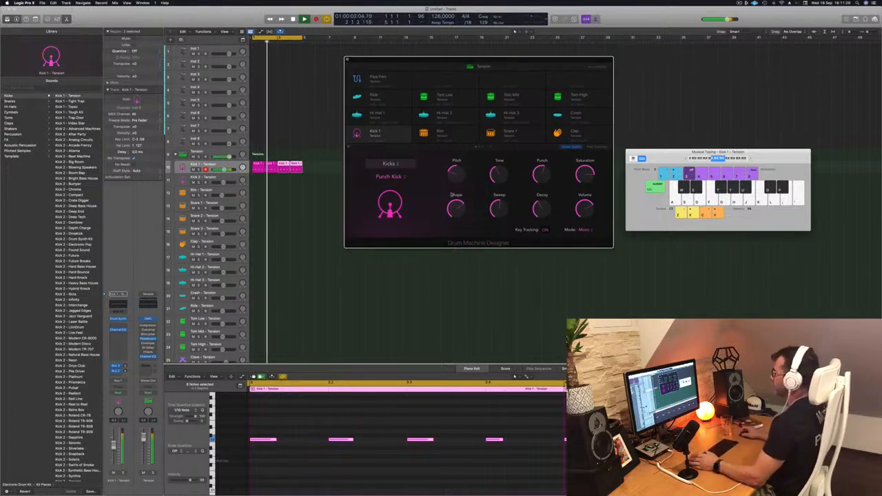
mouse_move(540, 179)
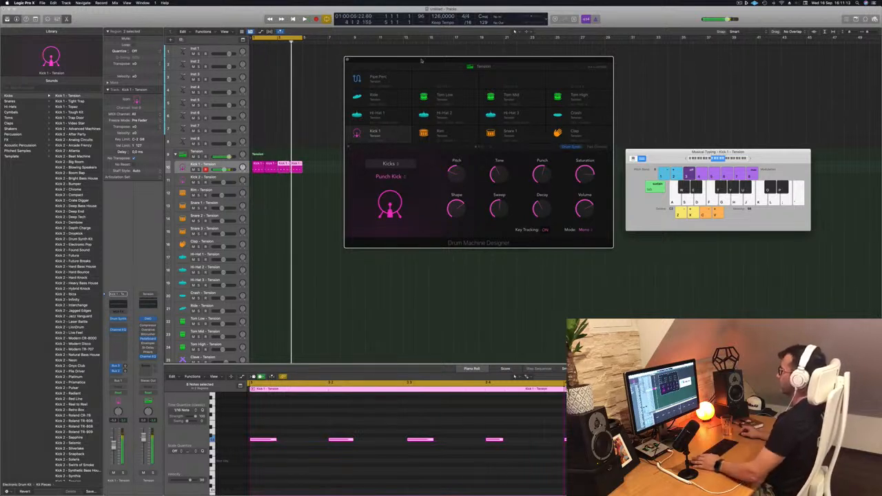
Step: Copy the first kick region to the Hi-Hat 1 track and shift its four notes half a beat onto the offbeats
left_click_drag(421, 60, 523, 58)
scroll(262, 193, "down", 1)
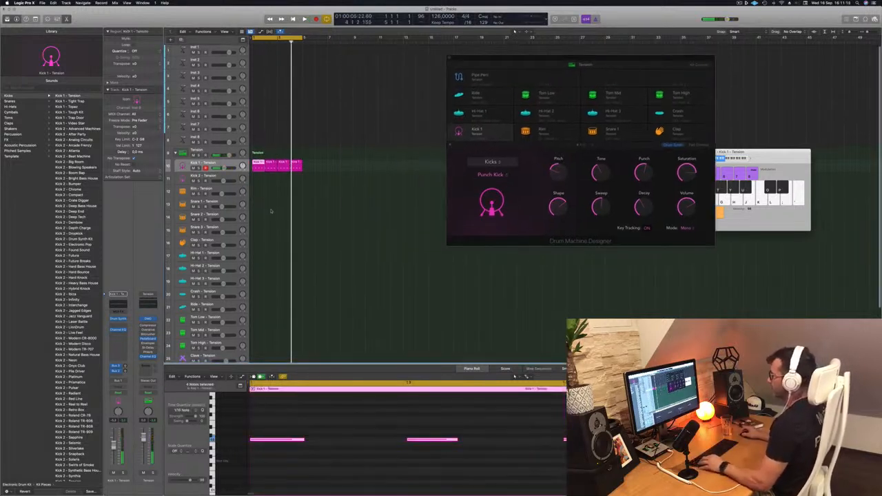
left_click_drag(259, 158, 258, 249)
left_click_drag(285, 429, 765, 451)
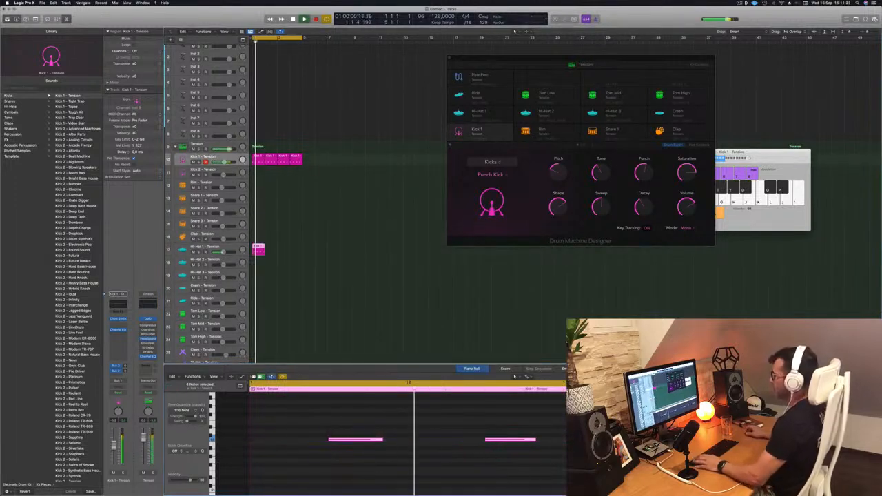
Step: Repeat the offbeat hi-hat region until it fills four bars and play the loop
left_click_drag(256, 249, 269, 251)
mouse_move(287, 251)
left_mouse_down()
mouse_move(259, 248)
mouse_move(286, 249)
left_mouse_up()
key("space")
Step: Select the Hi-Hat 1 track and raise the Decay and Crush of its Smooth Hi-Hat sound during playback
left_click(235, 246)
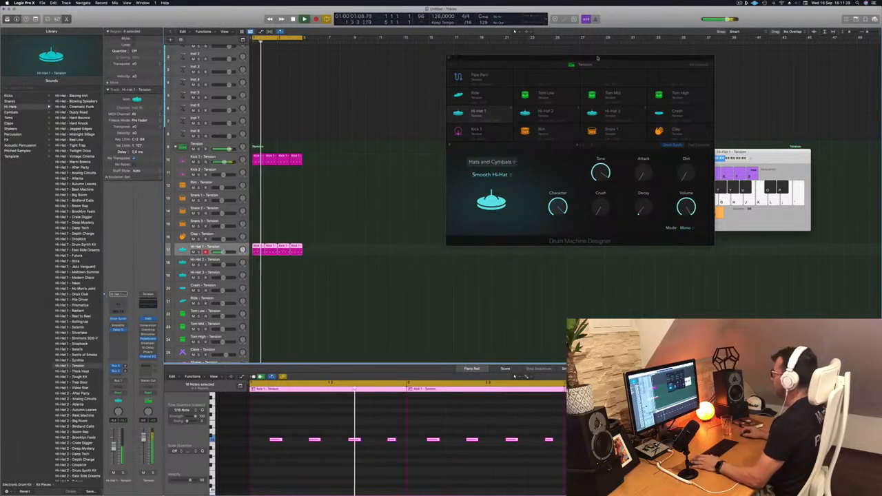
left_click_drag(611, 58, 537, 51)
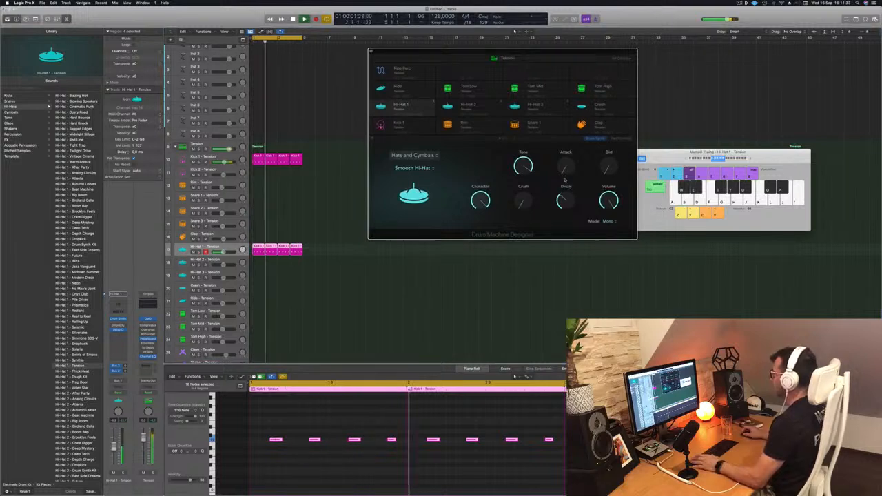
left_click_drag(542, 52, 566, 51)
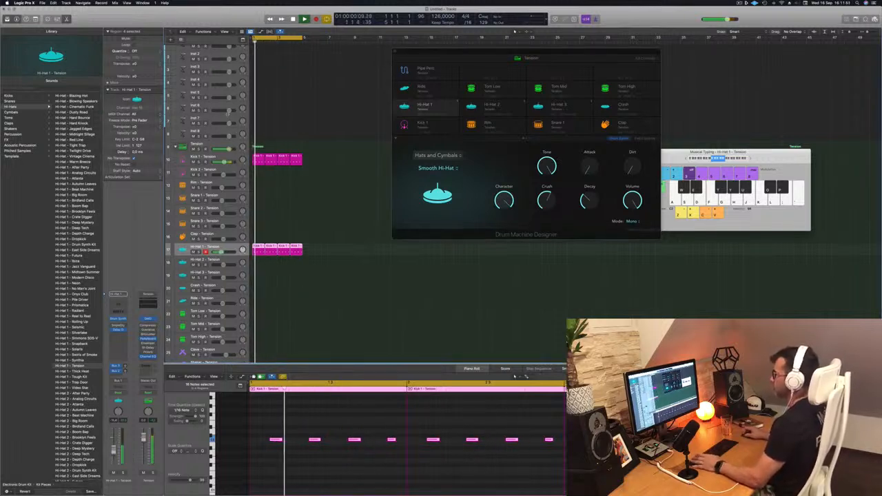
Step: Lower the Kick 1 volume to balance it against Hi-Hat 1, and reduce the hi-hat's Crush
left_click(233, 157)
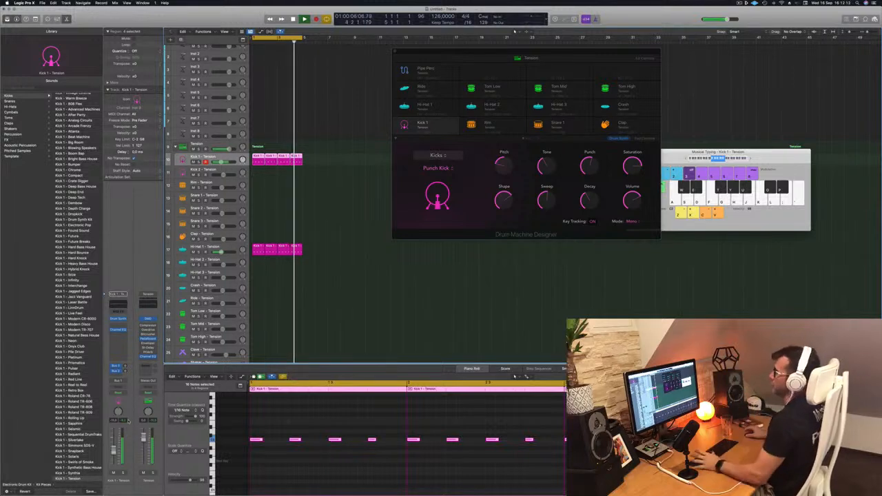
left_click(232, 249)
key("space")
key("space")
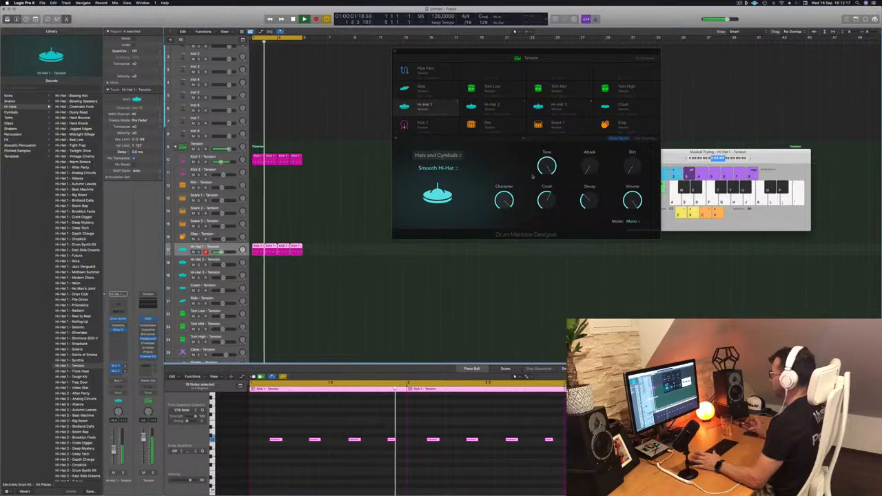
mouse_move(545, 200)
left_mouse_down()
mouse_move(548, 243)
mouse_move(549, 214)
left_mouse_up()
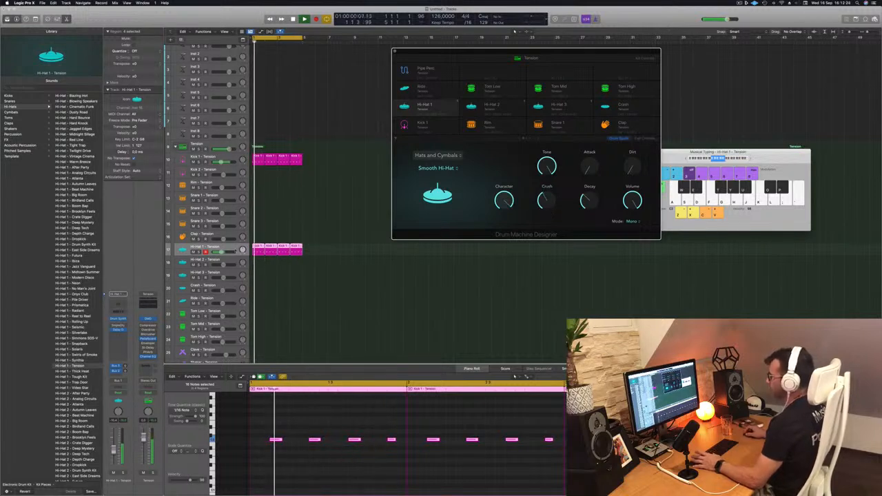
left_click(116, 422)
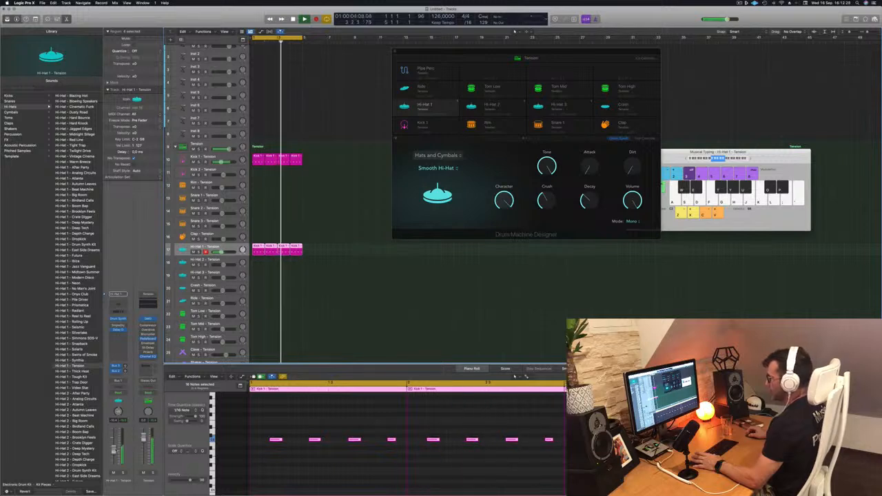
Step: Copy the first hi-hat region to the Tom Low track and delete the copy's first three notes
left_click_drag(448, 55, 577, 54)
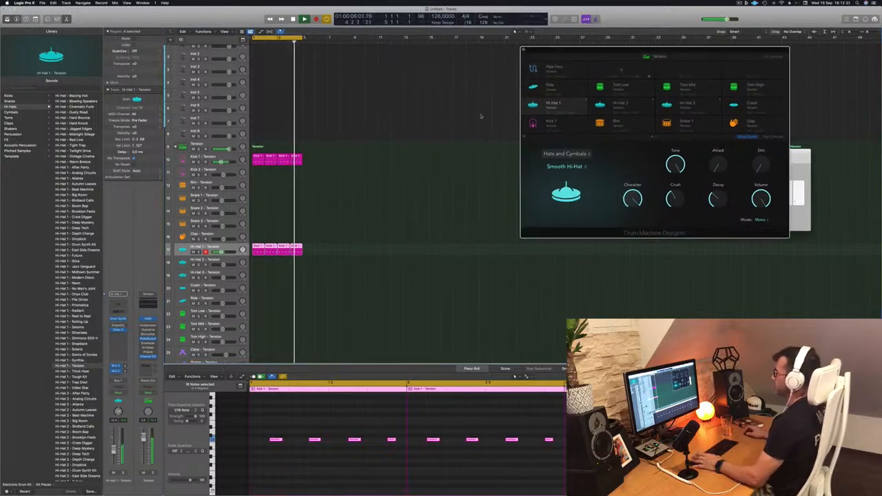
left_click(372, 177)
scroll(372, 178, "down", 4)
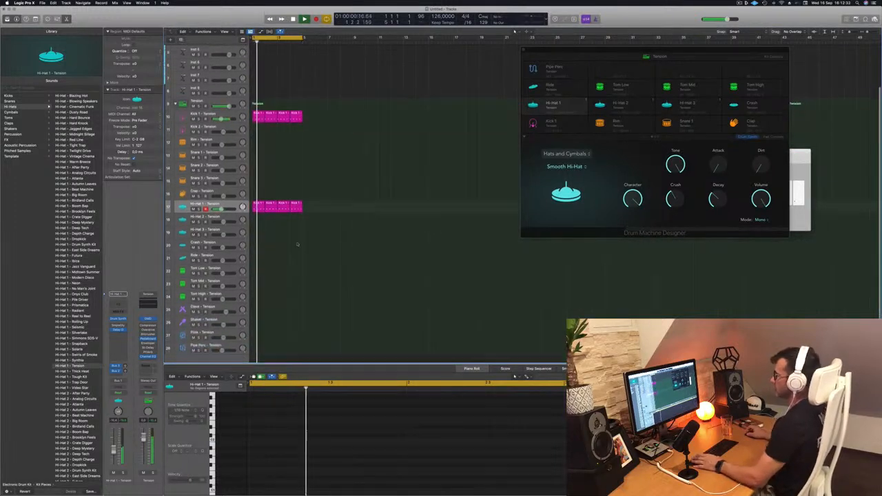
key("space")
left_click_drag(255, 188, 255, 256)
left_click_drag(299, 429, 531, 460)
key("Delete")
key("space")
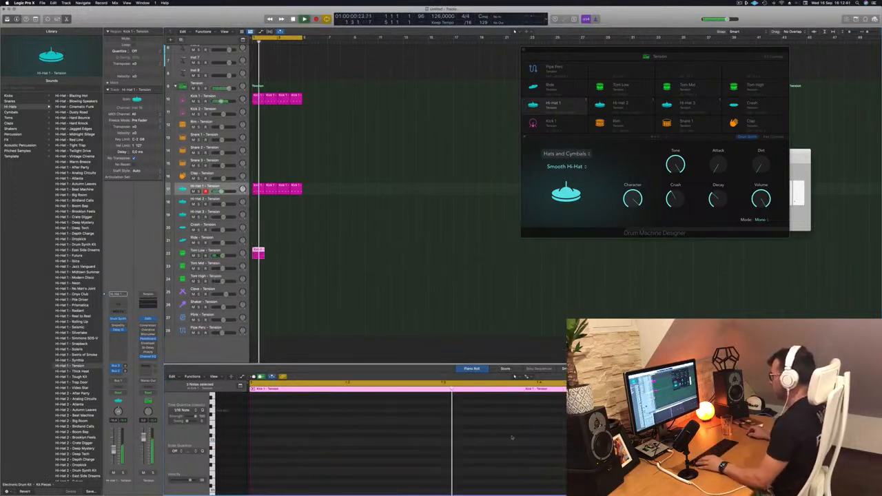
Step: Duplicate the remaining Tom Low note a sixteenth before beat 4 and repeat the region to fill four bars
key("space")
left_click(538, 440)
left_click_drag(525, 443, 525, 442)
key("space")
scroll(447, 441, "left", 2)
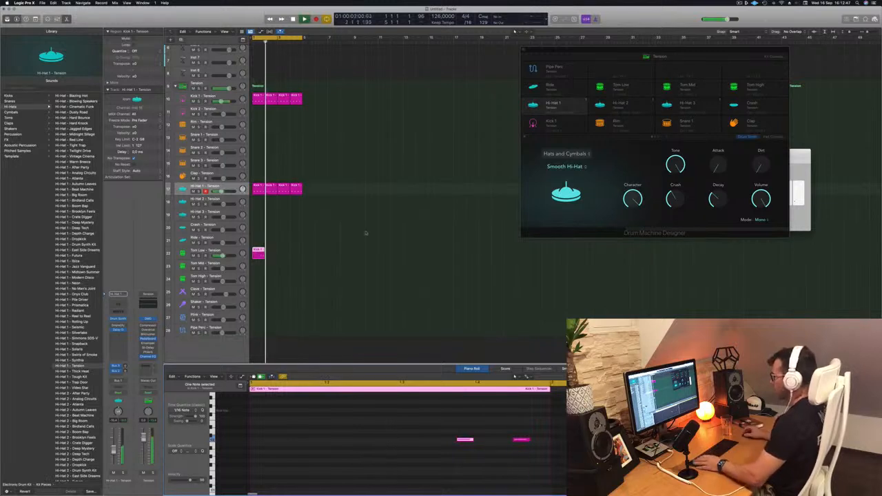
left_click_drag(261, 250, 286, 256)
left_click(262, 254)
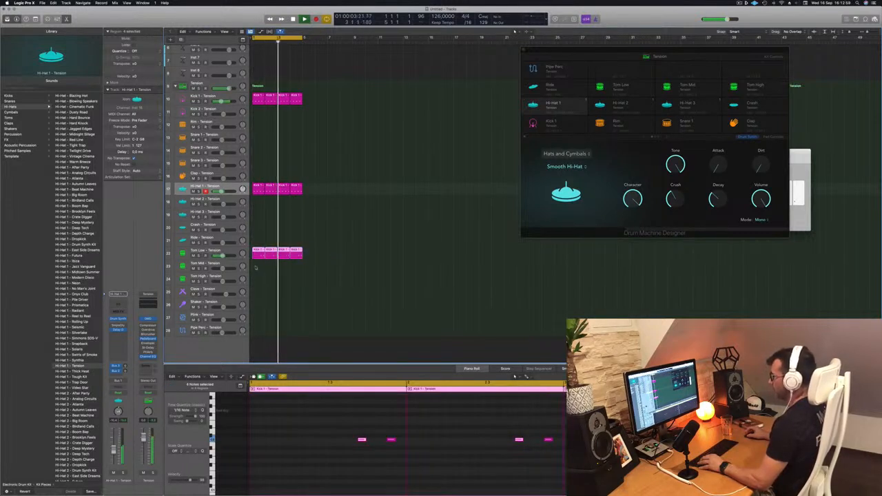
Step: Select all Tom Low notes in the Piano Roll, transpose them down, and select the Tom Low track
left_click_drag(271, 424, 500, 462)
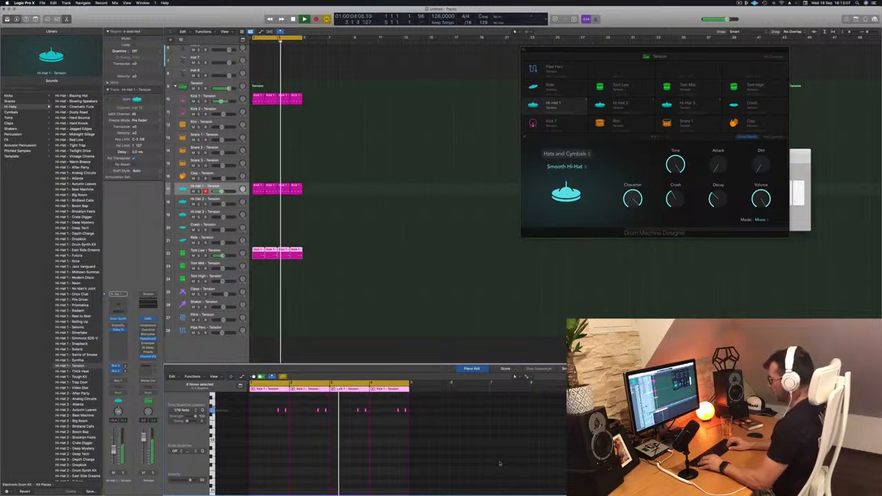
key("alt+Down")
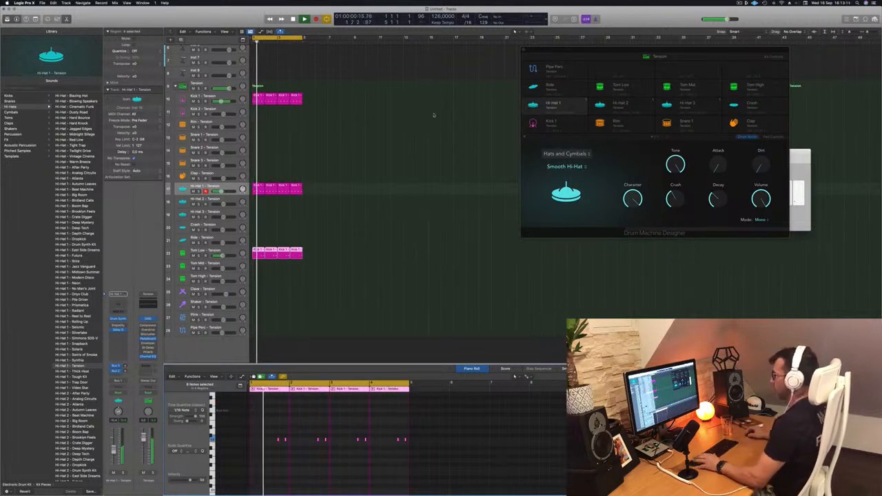
left_click(205, 251)
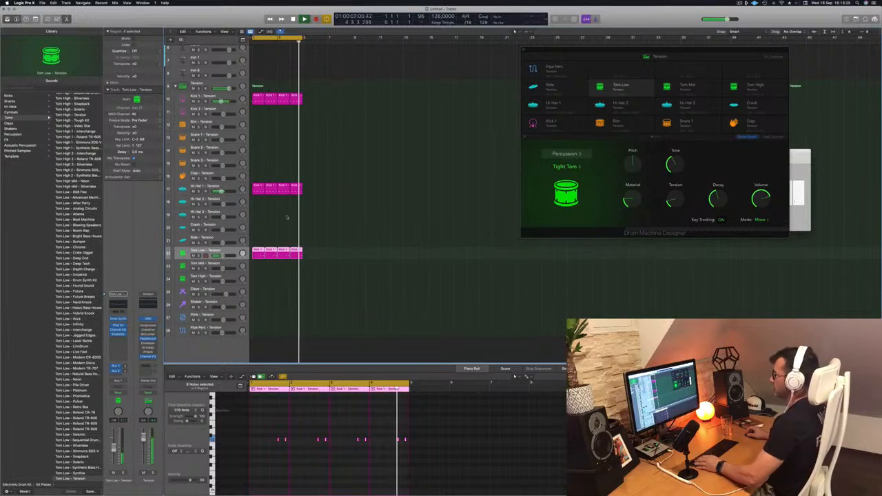
Step: Copy the first kick region to the Pipe Perc track, audition it, and move the copy up to the Plink track
left_click_drag(256, 100, 255, 331)
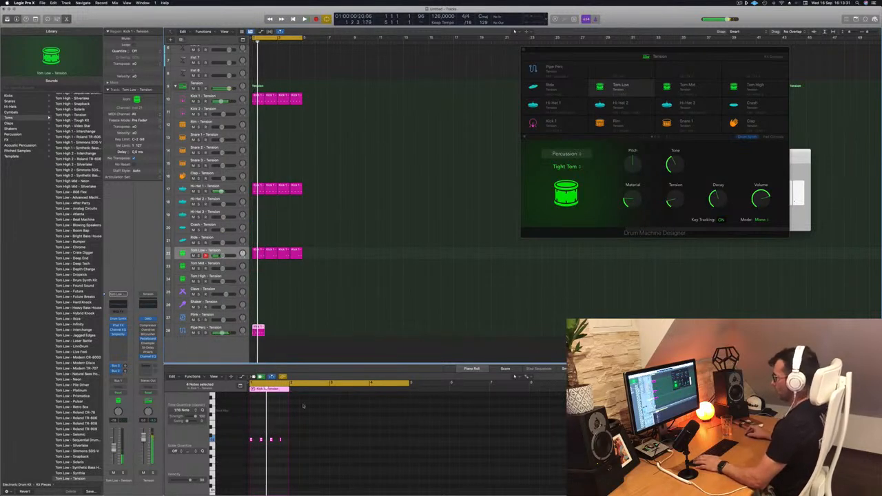
left_click(202, 330)
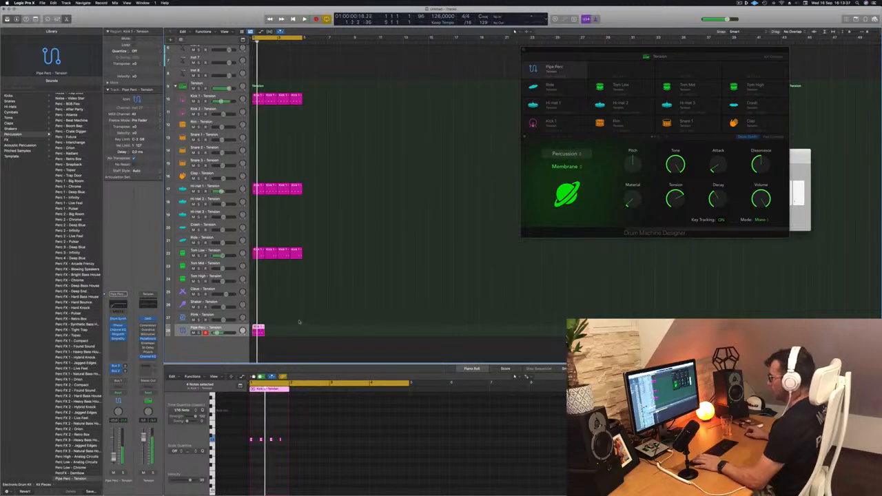
left_click_drag(257, 330, 259, 317)
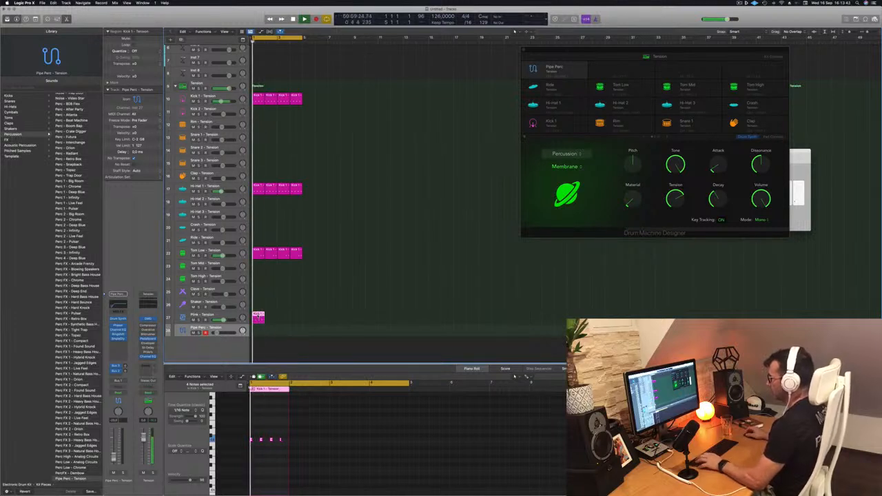
Step: Repeat the Plink region to fill four bars and lower the Plink track's volume
left_click_drag(262, 318, 285, 321)
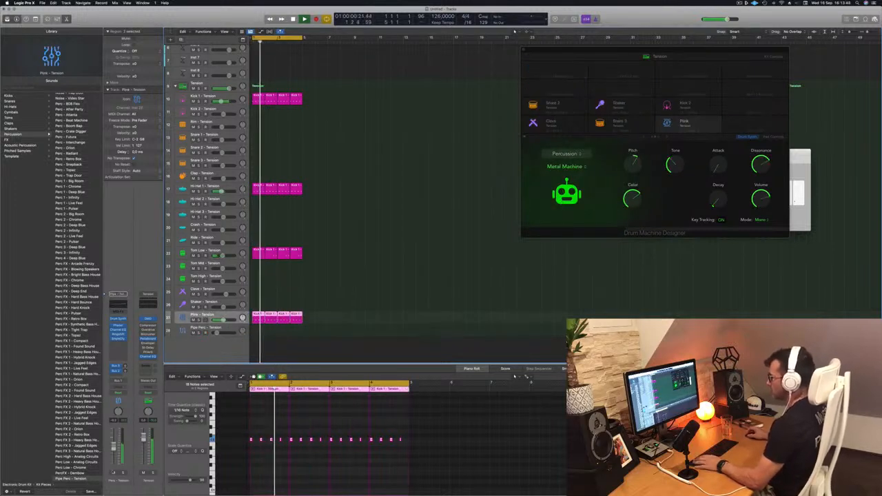
key("Down")
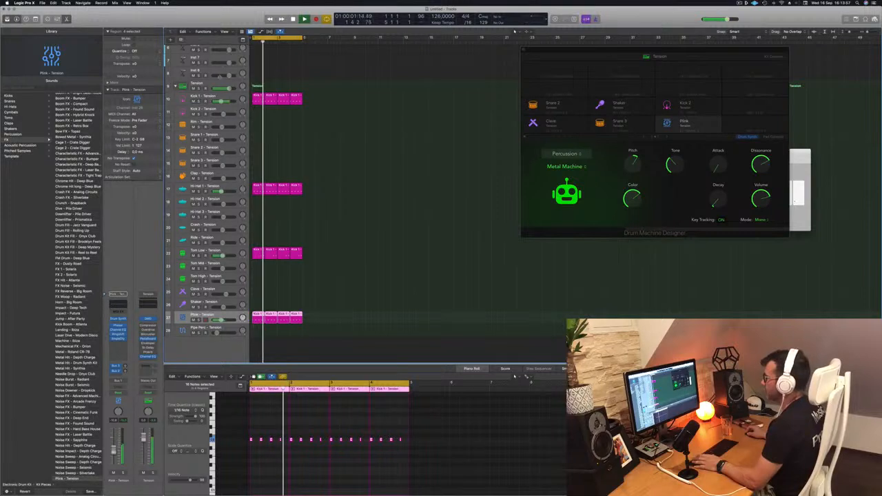
left_click(347, 175)
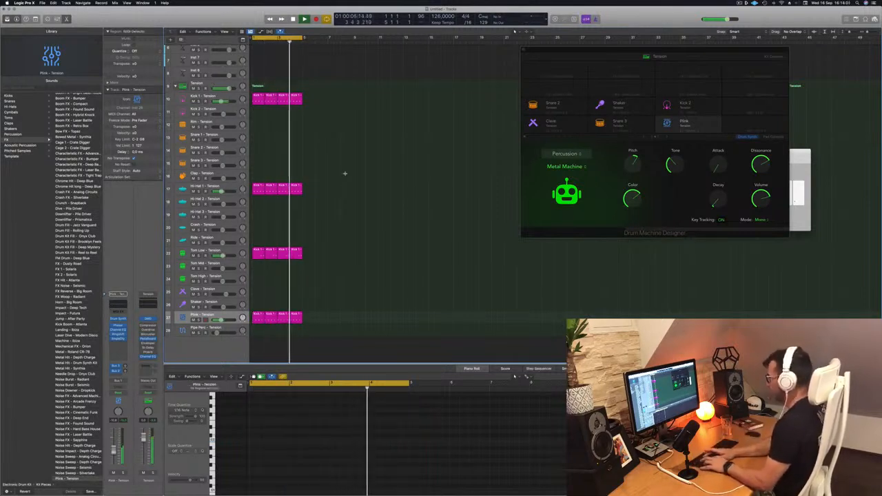
Step: Select all regions and repeat them so every pattern fills 16 bars, with playback restarted from the beginning
key("super+a")
key("super+r")
key("super+r")
key("super+r")
key("Return")
left_click(320, 154)
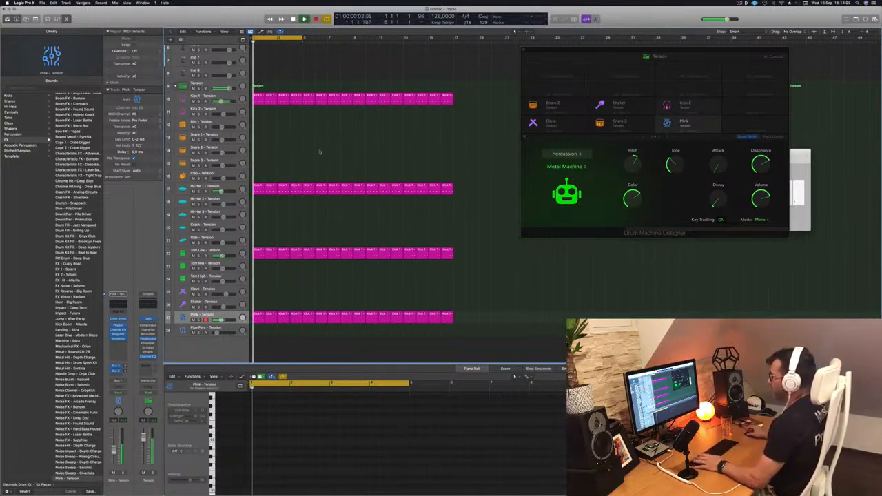
scroll(331, 75, "down", 6)
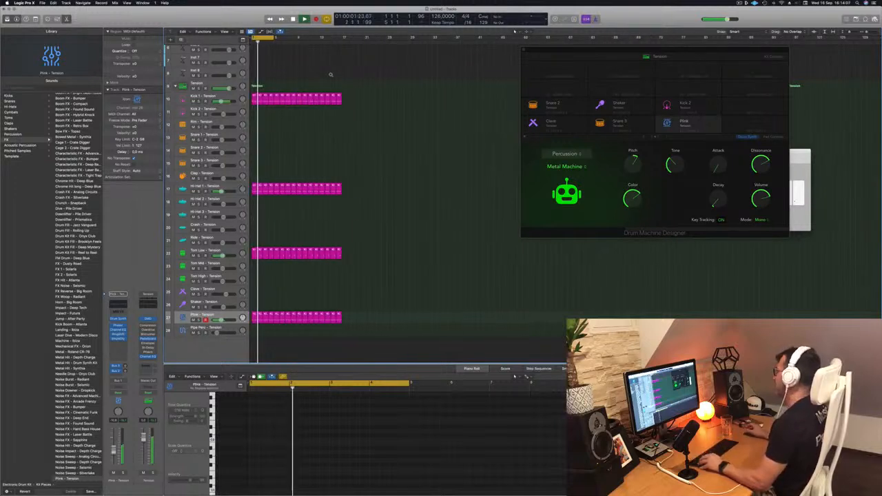
scroll(331, 74, "up", 2)
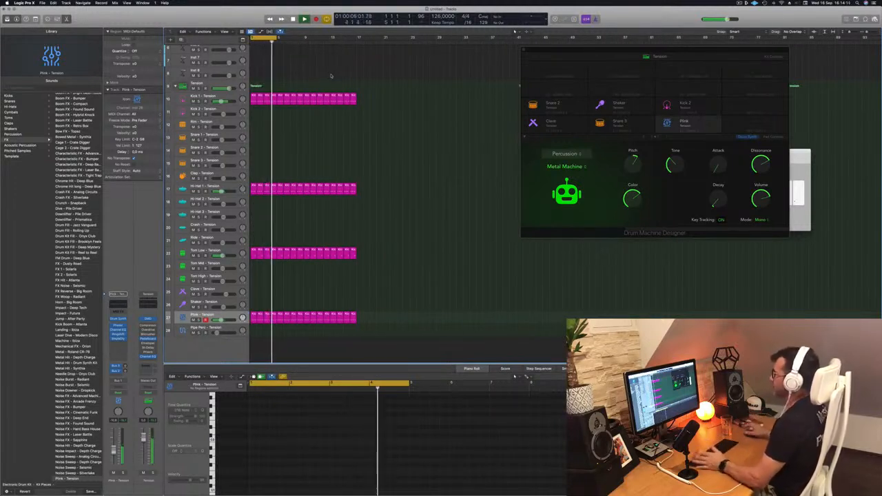
Step: Reposition the Drum Machine Designer window beside the regions and try out the Plink sound's Attack and Decay settings
left_click_drag(614, 48, 523, 49)
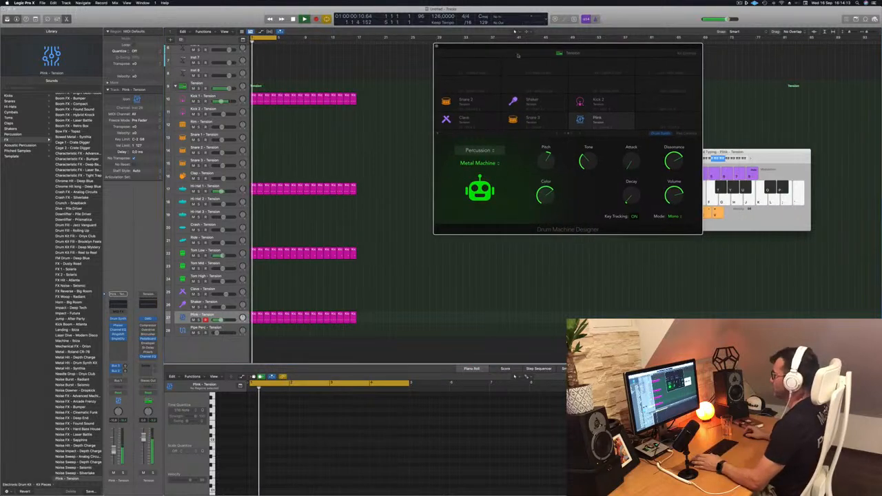
left_click_drag(589, 45, 514, 53)
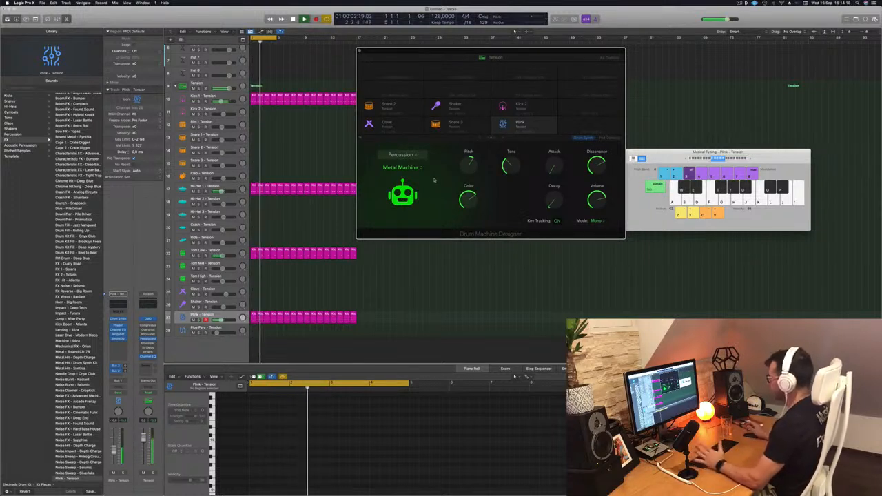
left_click(408, 154)
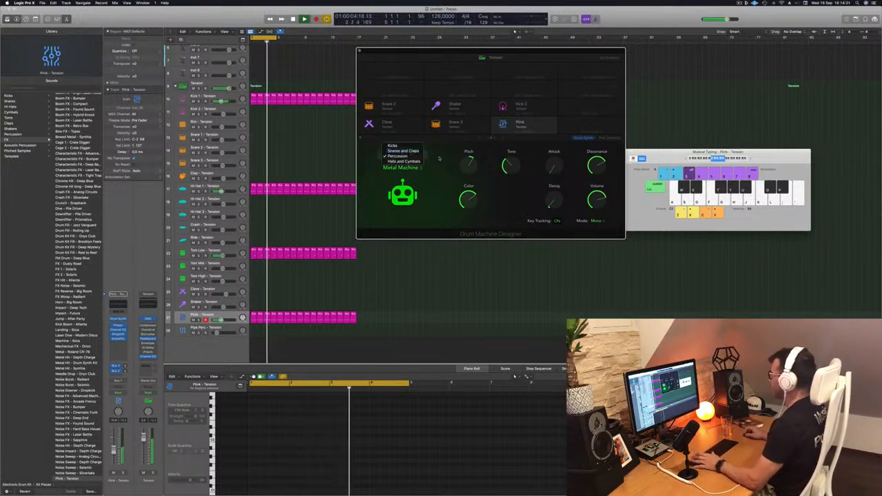
left_click(449, 186)
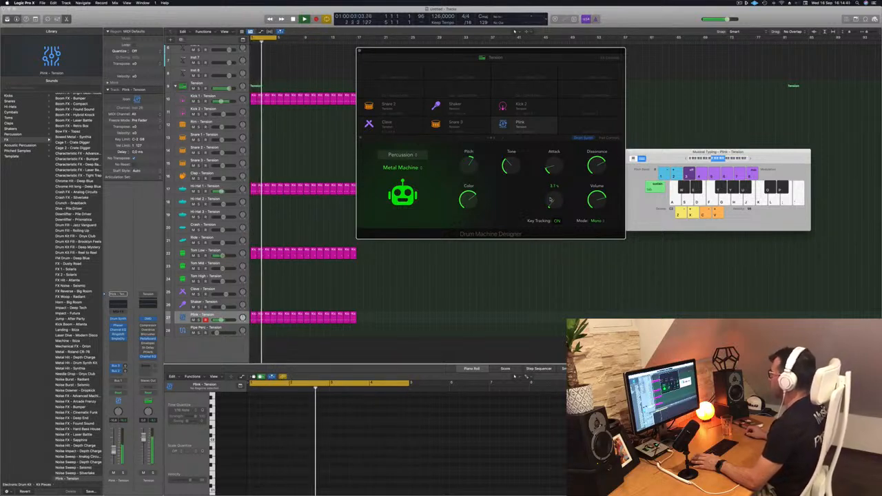
left_click_drag(519, 50, 617, 40)
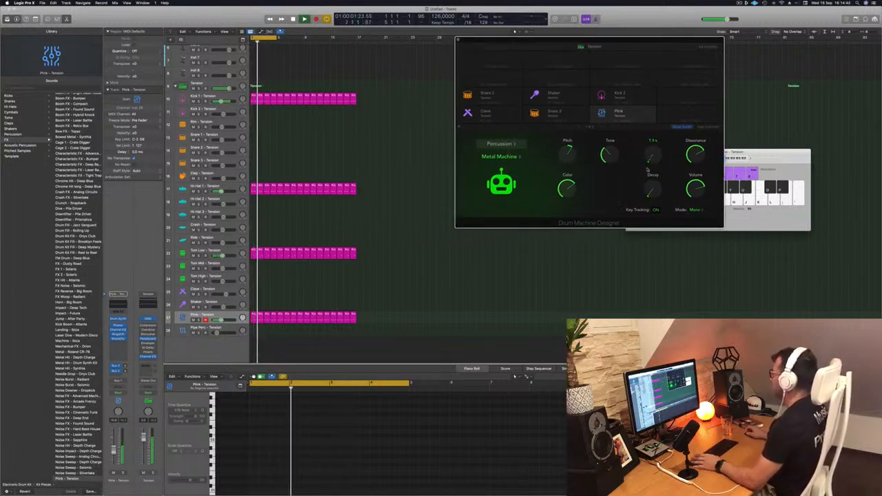
Step: Set the Plink track's automation mode to Touch and record an Attack knob movement during playback
key("space")
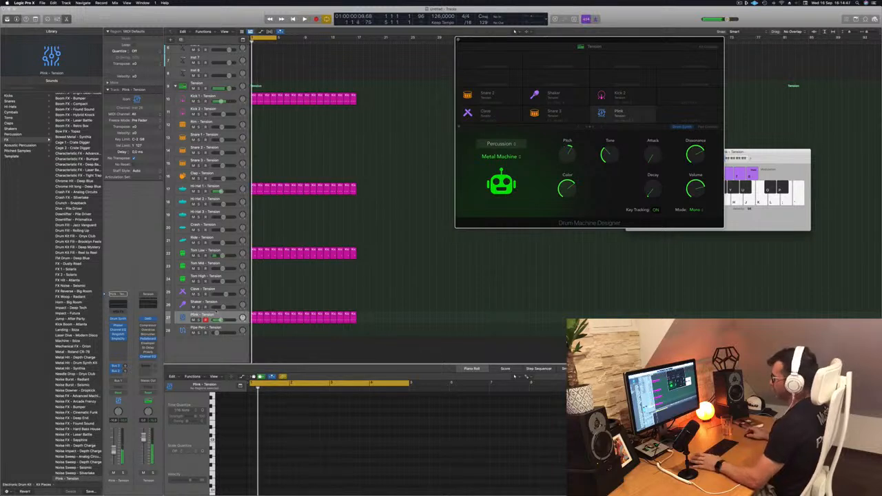
left_click(228, 318)
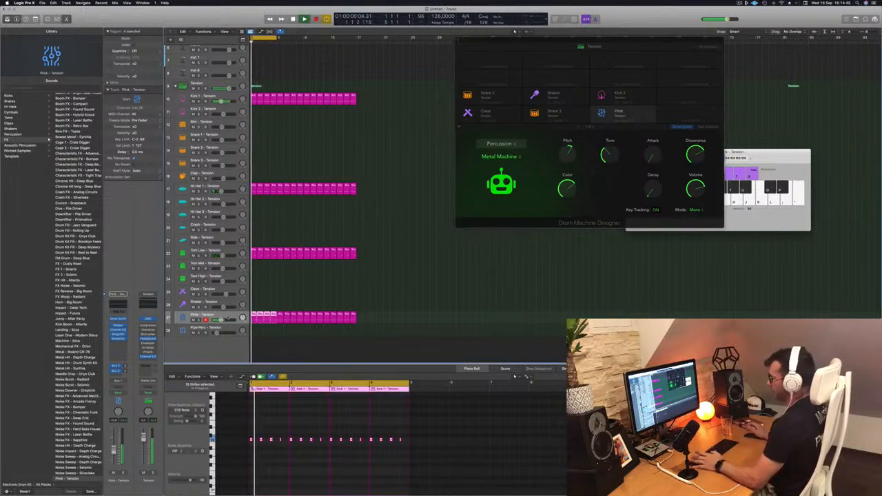
left_click(119, 393)
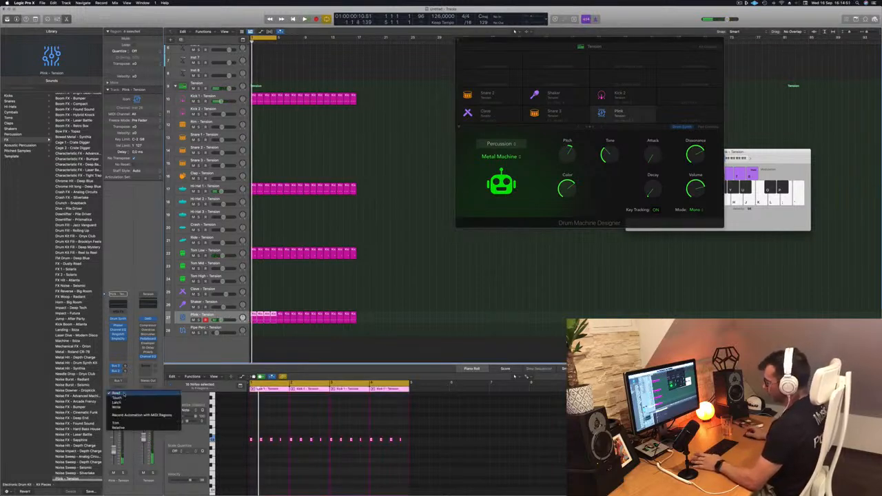
left_click(117, 402)
key("space")
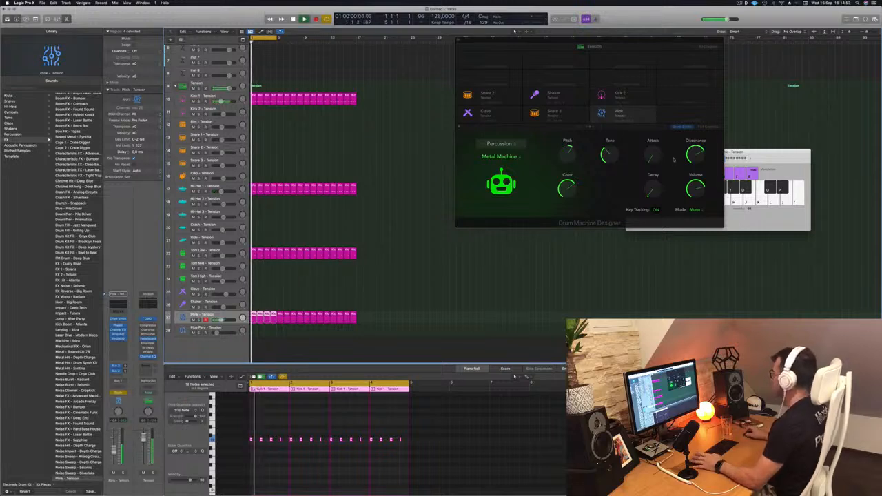
mouse_move(655, 157)
left_mouse_down()
mouse_move(655, 149)
mouse_move(653, 160)
left_mouse_up()
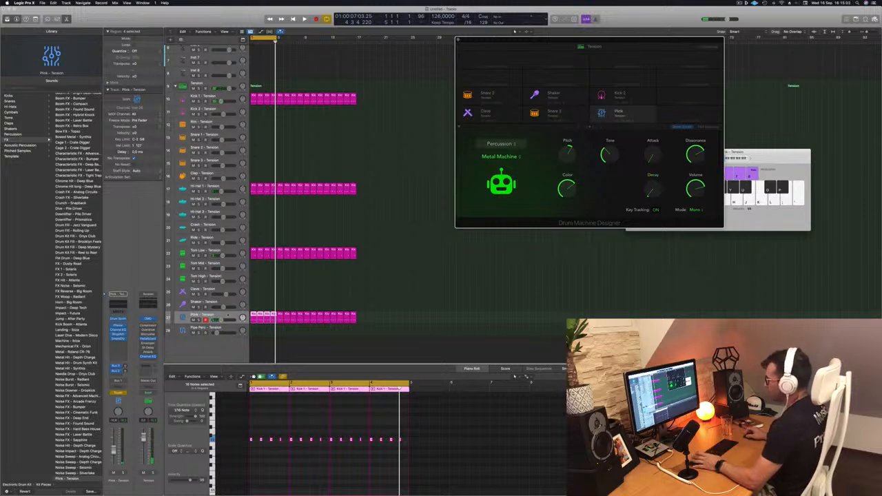
Step: Close the Musical Typing keyboard and reveal the automation lane below the Plink track
left_click(265, 296)
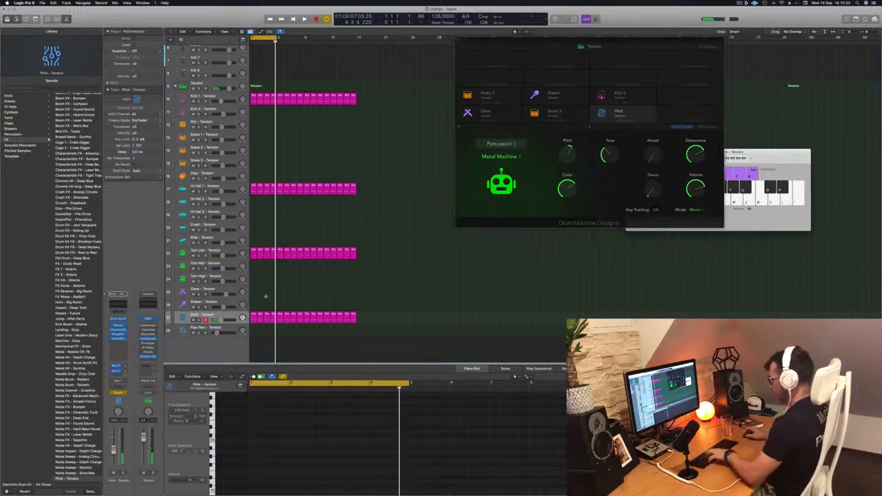
key("super+k")
key("a")
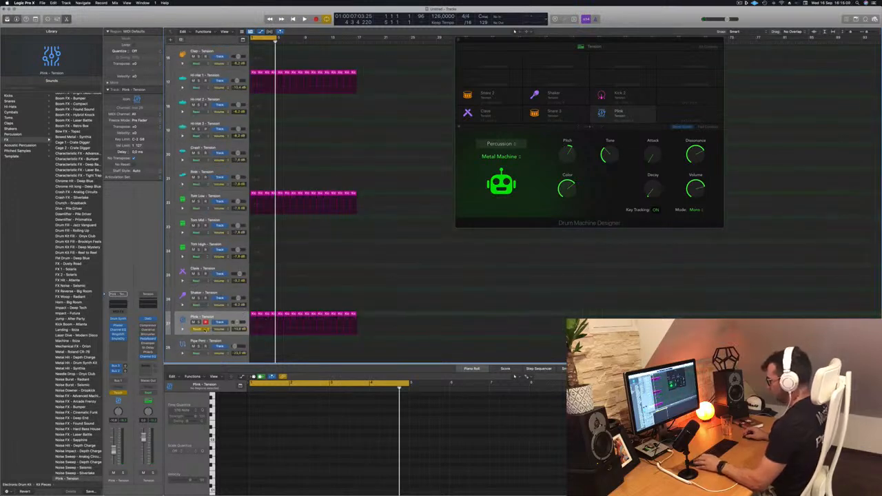
left_click(184, 330)
scroll(317, 274, "down", 3)
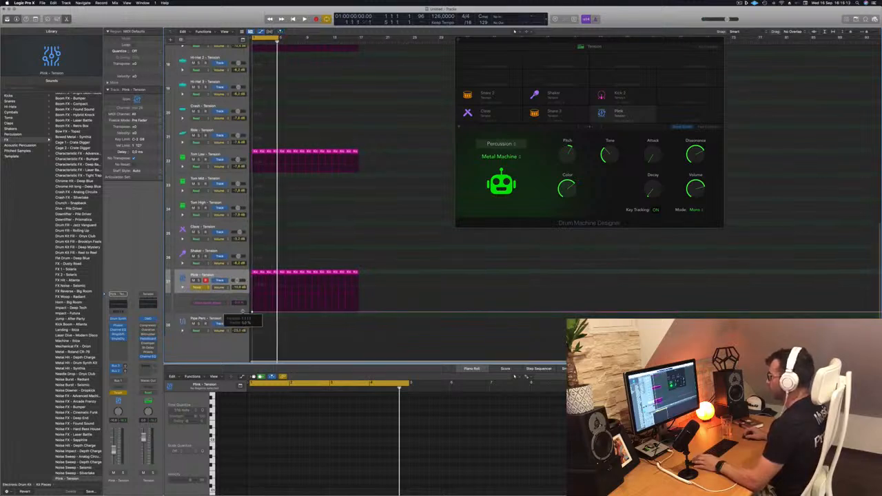
Step: Draw Plink's Attack automation rising to bar 9 and falling back to 0% at bar 17, and extend the cycle range to bar 17
key("space")
left_click(304, 313)
left_click_drag(305, 312, 309, 306)
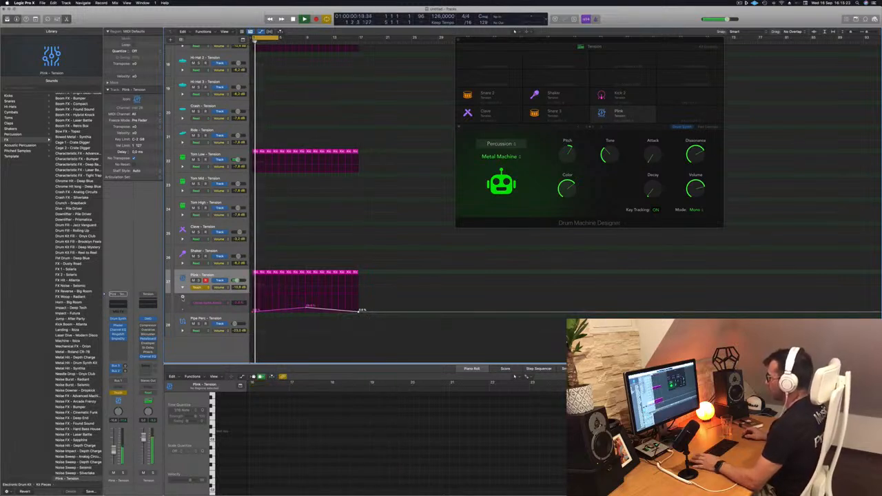
key("space")
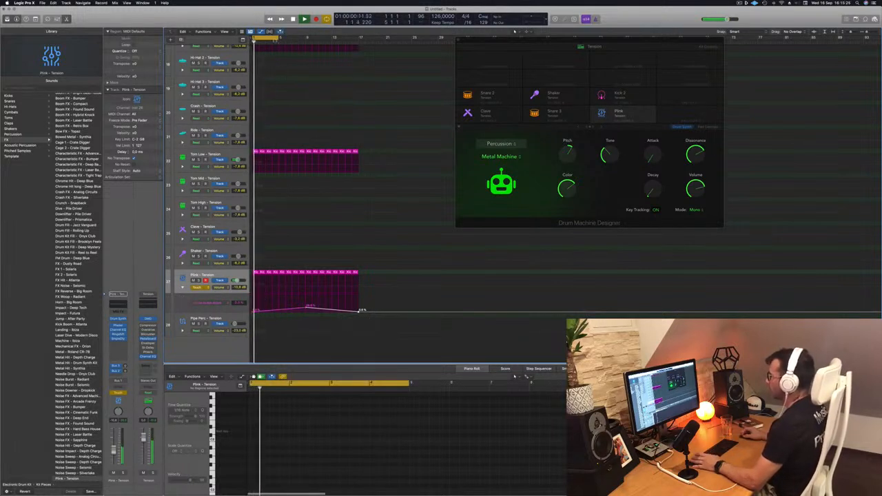
left_click_drag(280, 32, 359, 44)
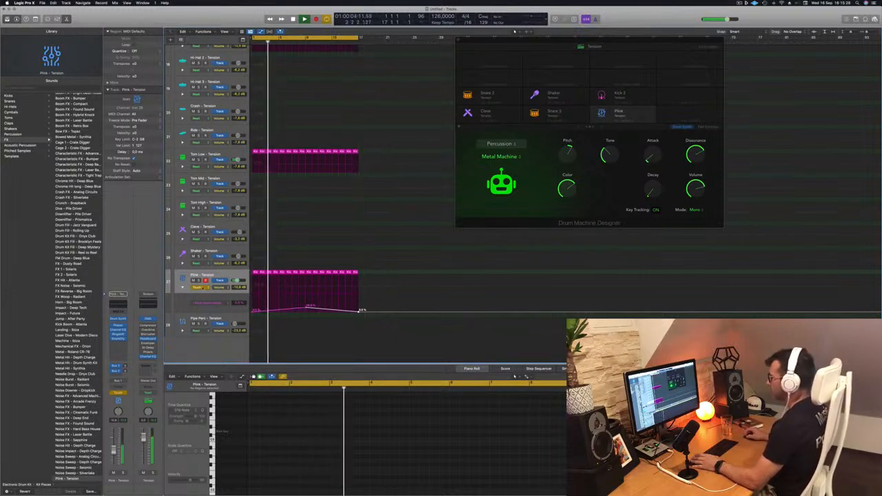
Step: Switch the Plink track's automation to Read, return it to Touch, and record a Decay movement during playback
left_click(199, 287)
left_click(198, 283)
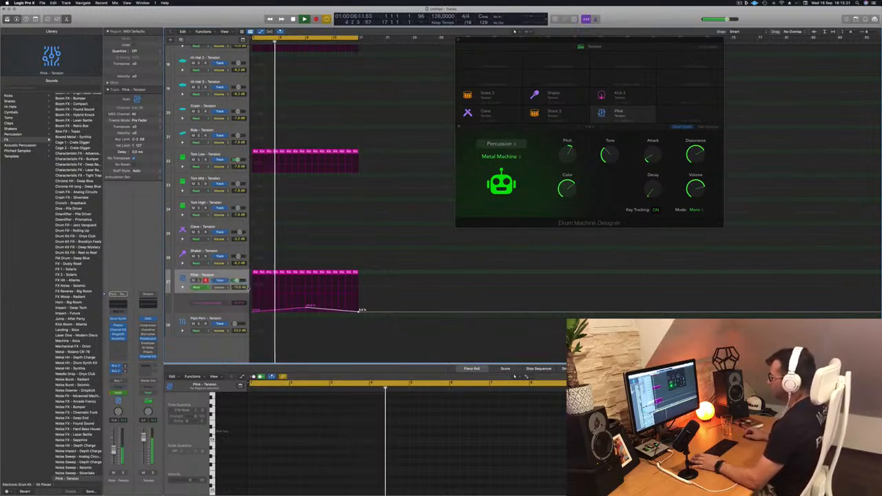
left_click(199, 287)
left_click(197, 291)
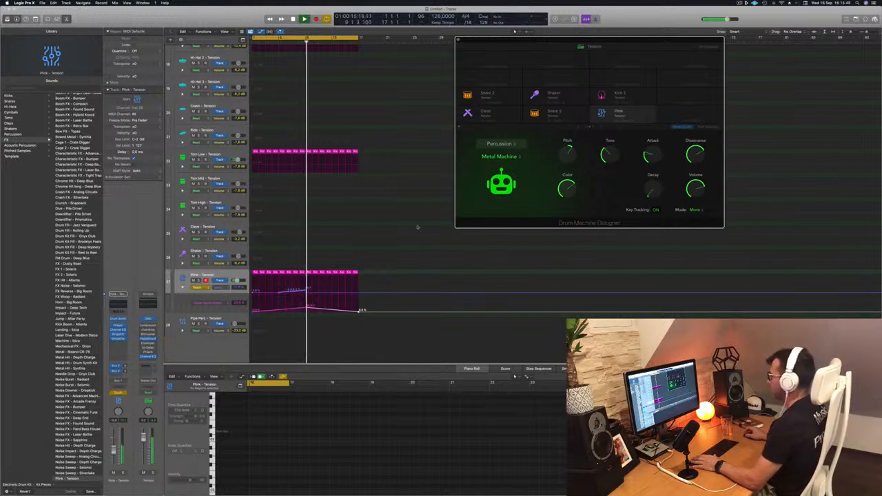
Step: Reshape Plink's Decay automation to slope down from bar 1 to bar 9, and set the track's automation mode to Read
key("Return")
left_click_drag(307, 292, 235, 296)
key("Return")
left_click(305, 293)
left_click_drag(254, 293, 253, 291)
left_click(198, 287)
left_click(199, 282)
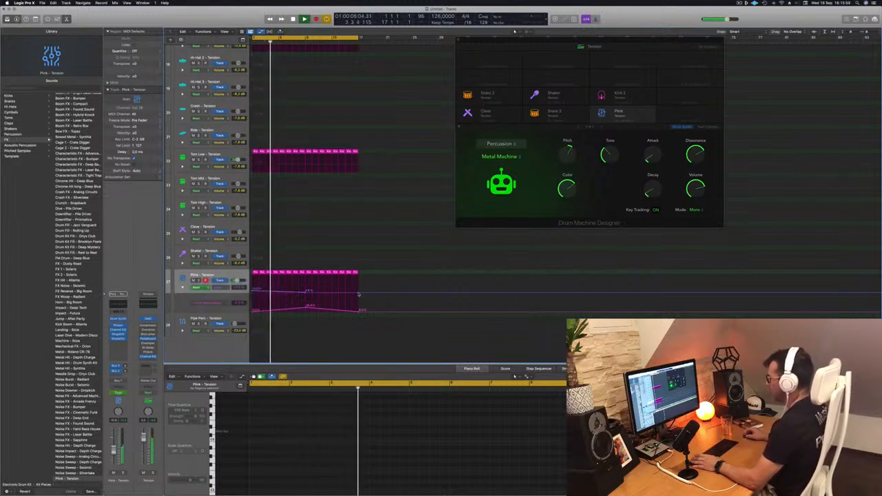
Step: Complete Plink's Decay automation with a dip at bar 9 rising to bar 17, and lower the Attack automation peak at bar 9
left_click_drag(359, 293, 358, 290)
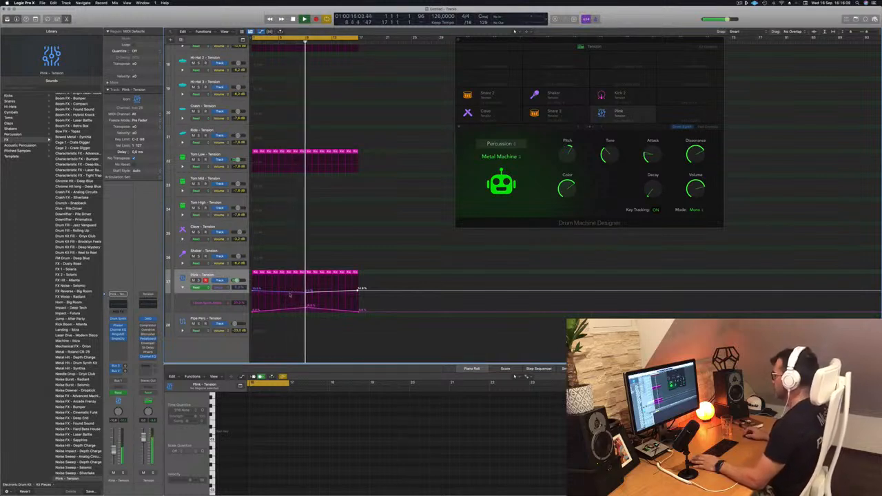
left_click_drag(305, 292, 305, 293)
key("space")
key("space")
left_click(202, 278)
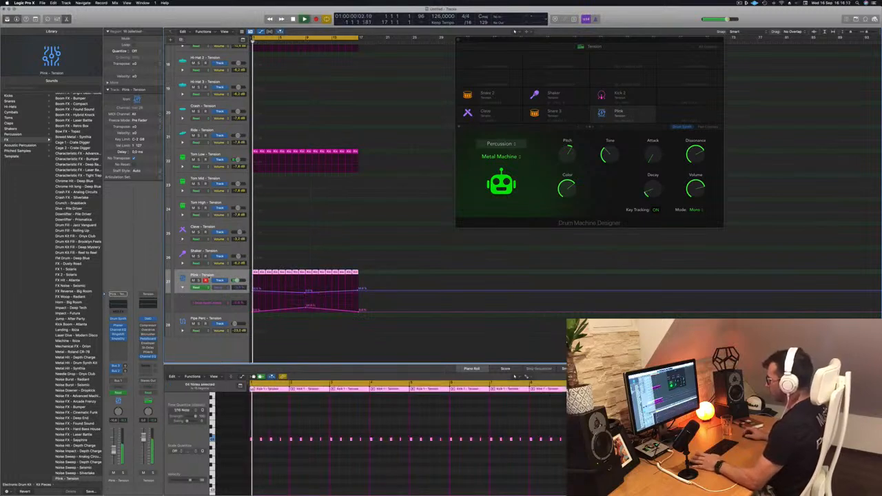
left_click_drag(305, 307, 307, 310)
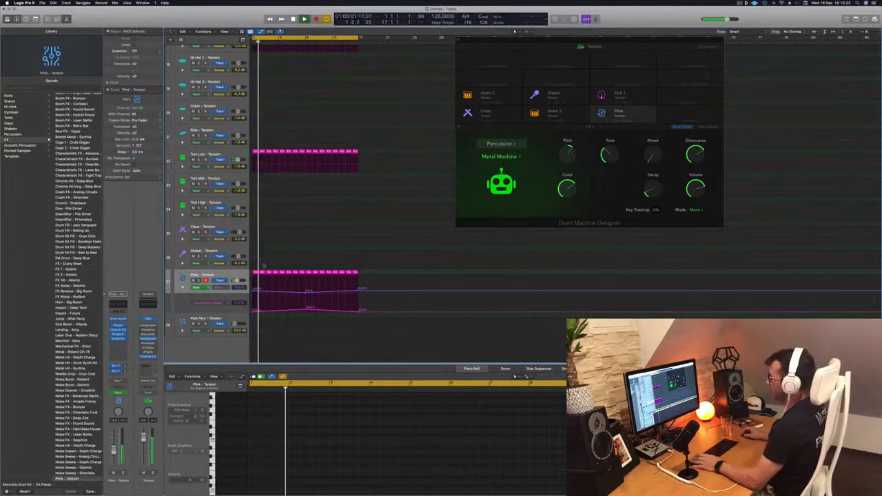
Step: Collapse the automation display and copy the first Hi-Hat 1 region to the Hi-Hat 2 track
scroll(362, 209, "up", 5)
scroll(352, 190, "down", 5)
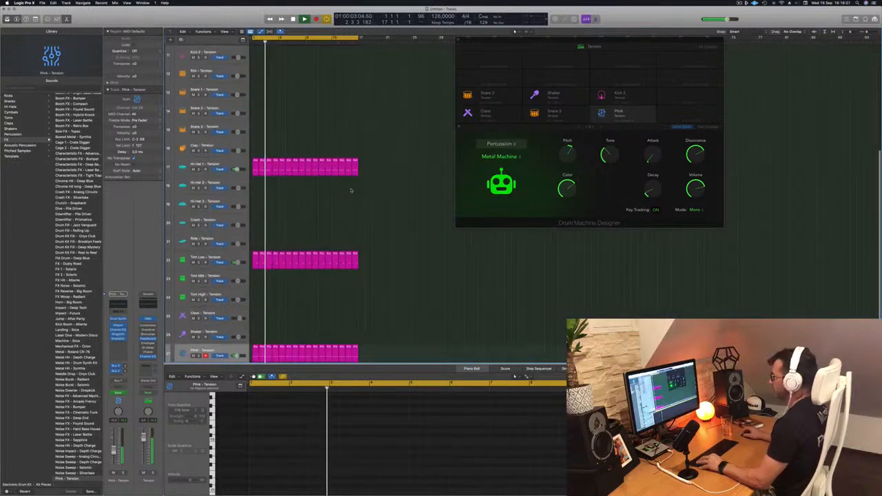
scroll(348, 213, "down", 2)
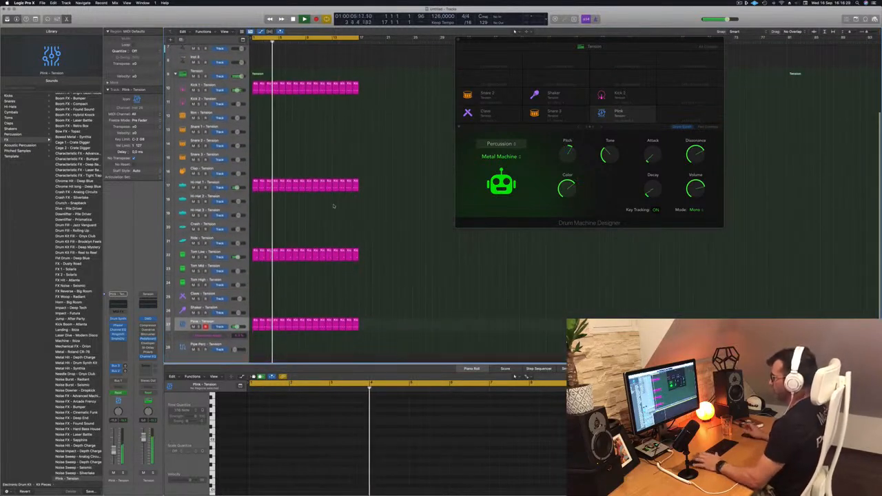
left_click_drag(255, 186, 255, 204)
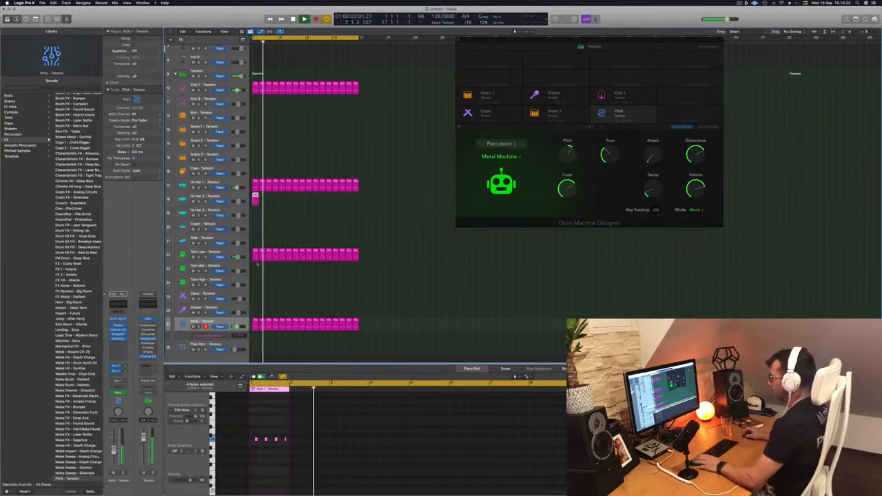
Step: Edit the Hi-Hat 2 region's notes so they fall on each beat and on the sixteenth after it
left_click(252, 404)
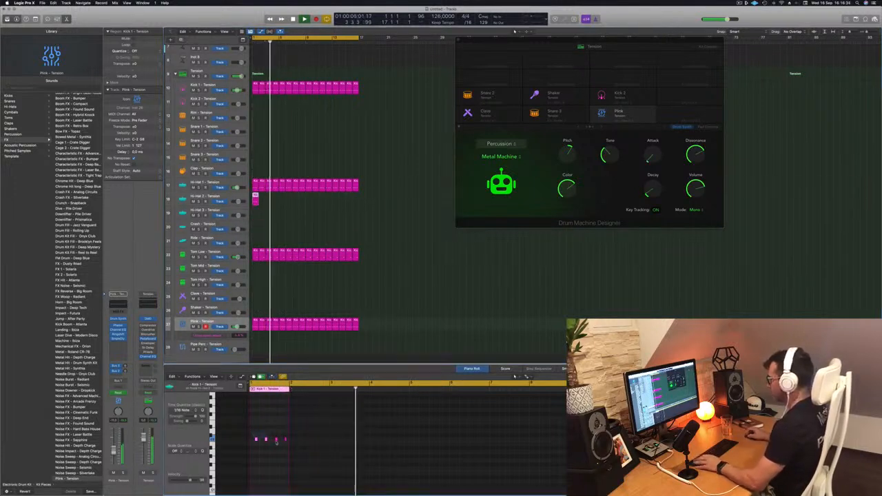
key("super+a")
key("z")
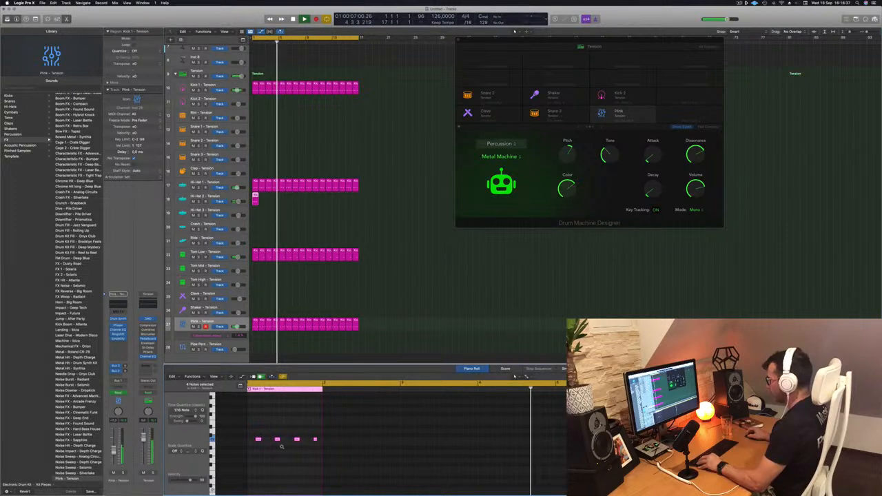
mouse_move(264, 439)
left_mouse_down()
mouse_move(285, 439)
mouse_move(254, 445)
mouse_move(263, 439)
left_mouse_up()
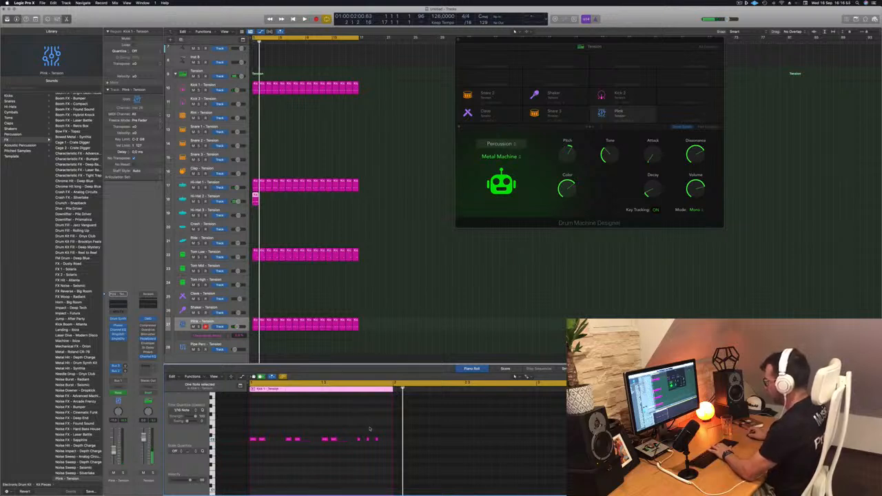
Step: Audition the Hi-Hat 2 region and copy it along its track to fill 16 bars
key("space")
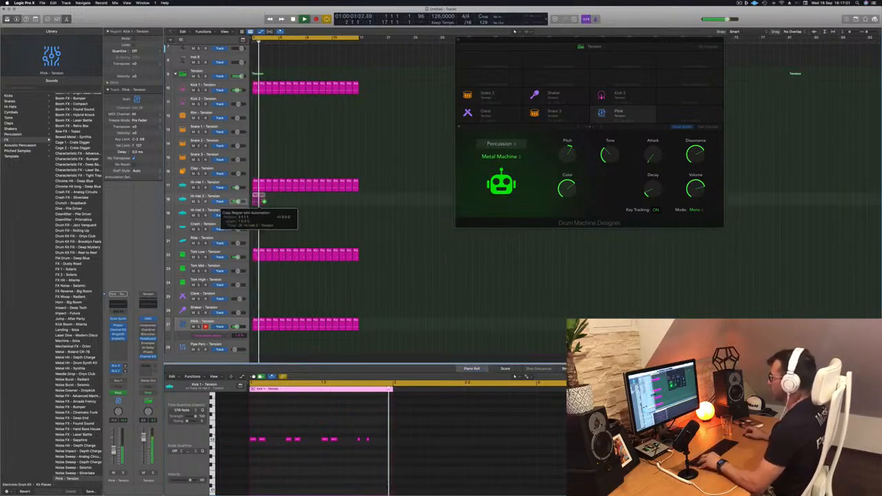
left_click_drag(256, 198, 310, 202)
left_click(299, 232)
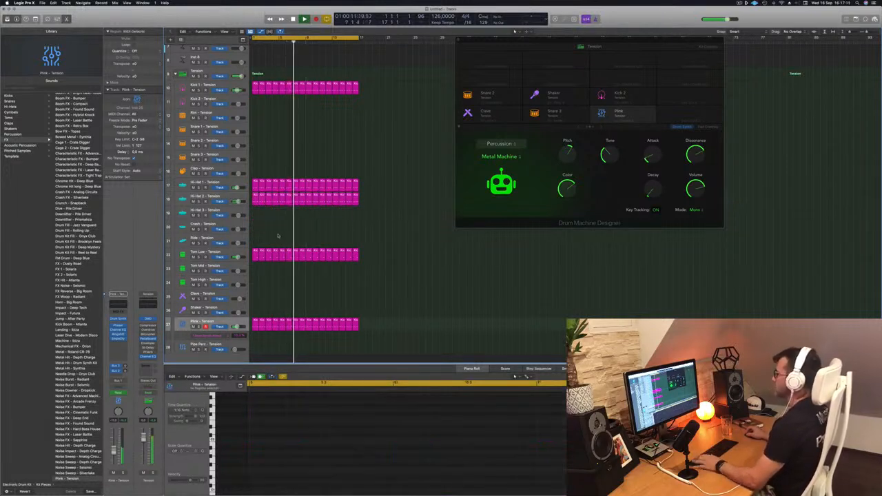
Step: Select the Hi-Hat 2 track, restart playback from the beginning, and increase the Smooth Hi-Hat's Decay
left_click(228, 197)
key("Return")
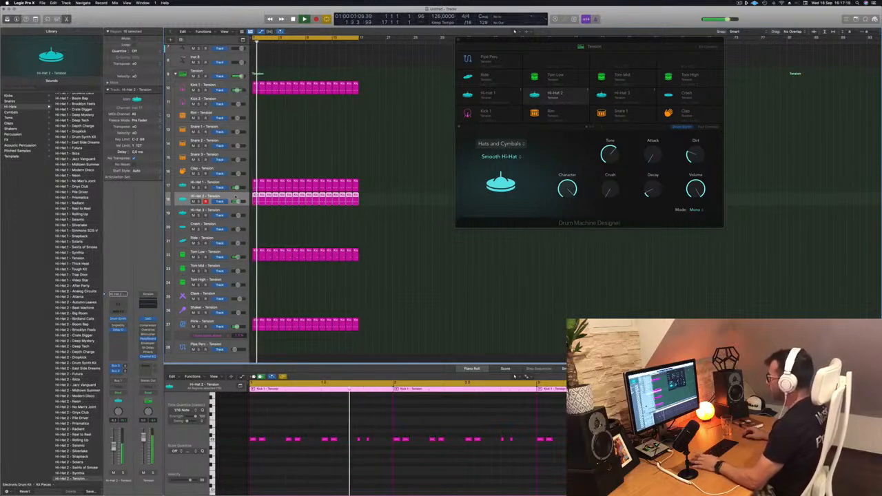
left_click_drag(649, 192, 648, 180)
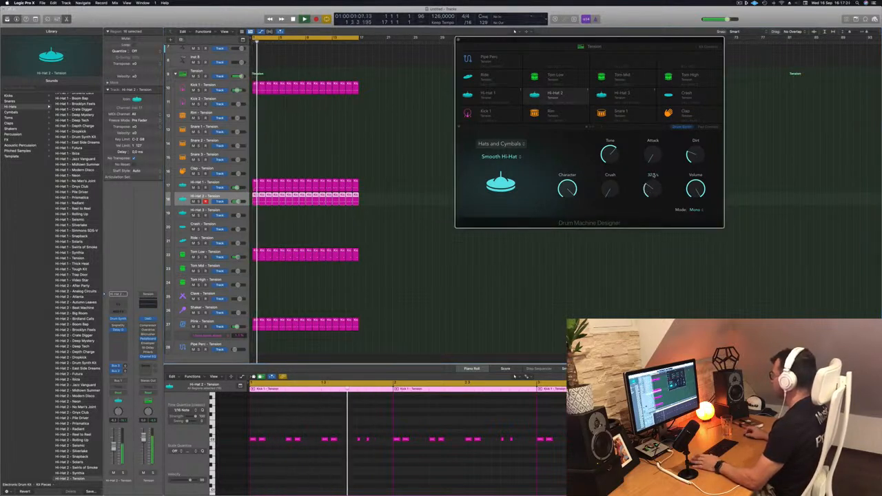
Step: Shape the Smooth Hi-Hat sound: raise Tone fully, turn Dirt fully down, and shorten the Decay
left_click_drag(657, 136, 656, 160)
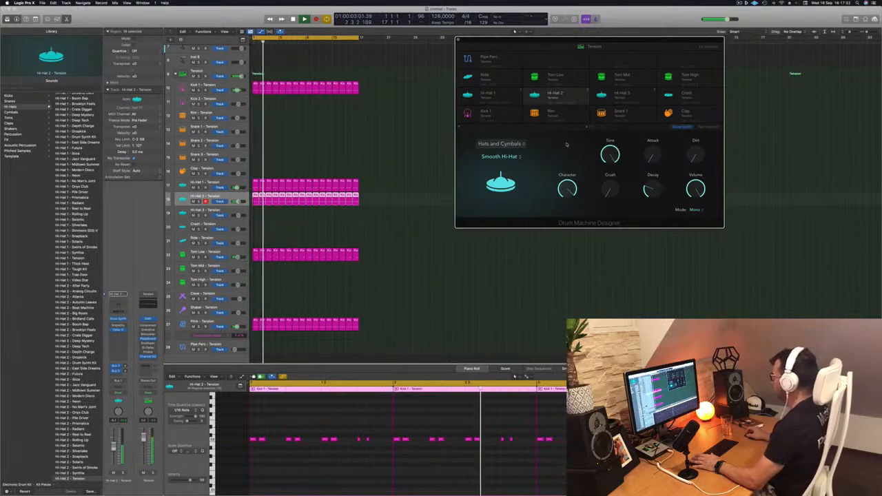
left_click_drag(568, 197, 569, 247)
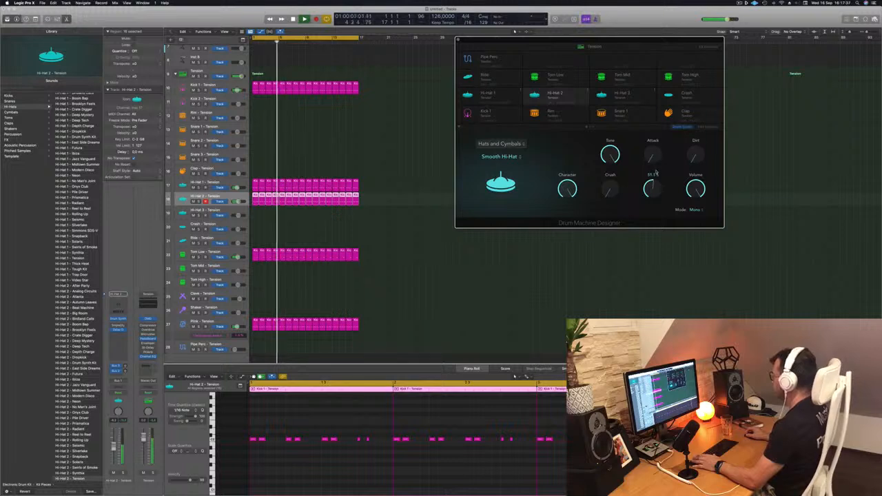
left_click_drag(652, 191, 651, 190)
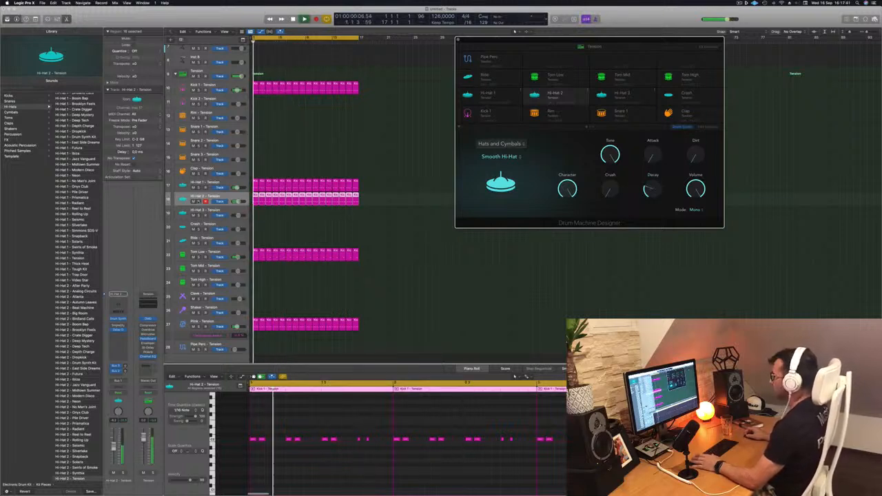
Step: Compare the loop with the Hi-Hat 2 track soloed, muted and playing normally
left_click(199, 202)
left_click(199, 202)
left_click(194, 202)
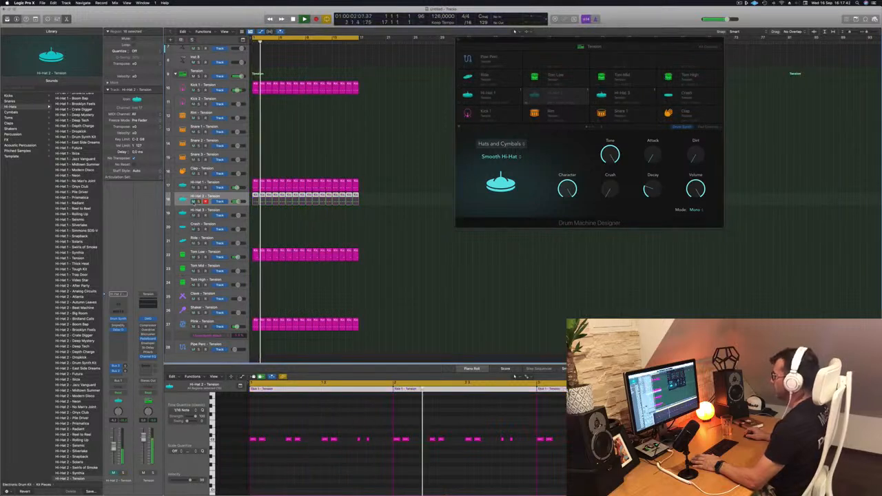
left_click(193, 202)
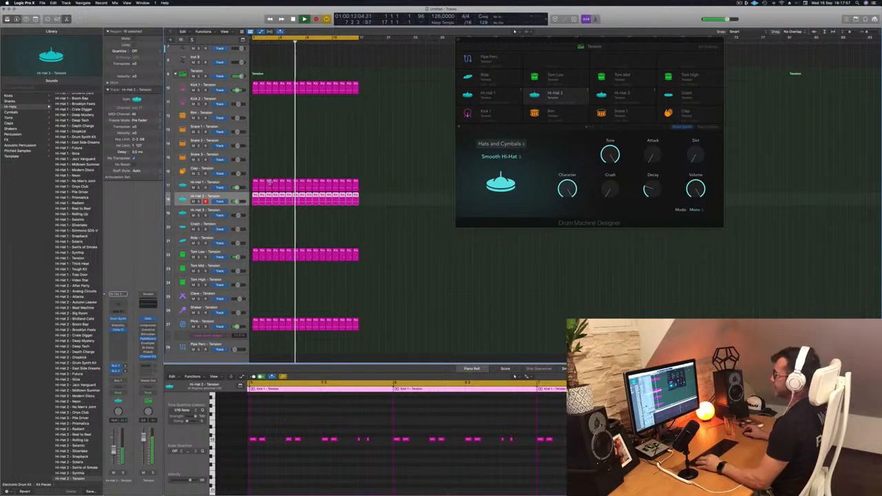
Step: Restart playback and copy the first Tom Low region to the Clave track
scroll(290, 173, "down", 5)
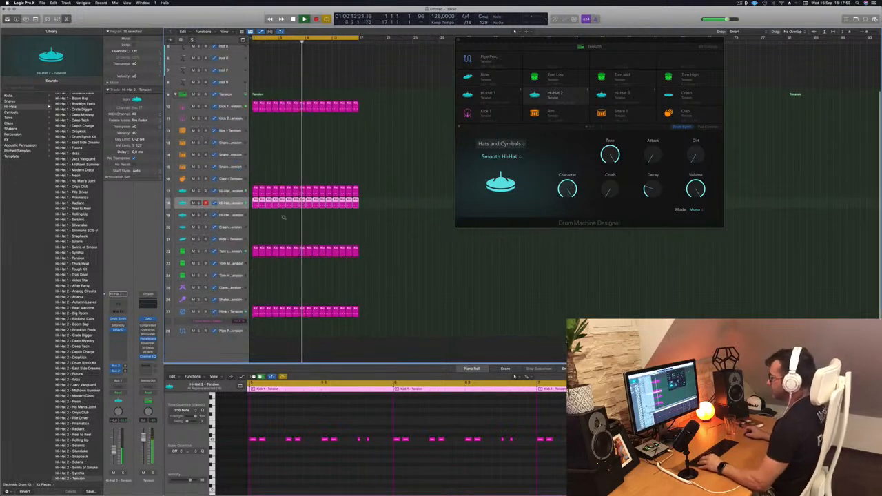
key("space")
key("space")
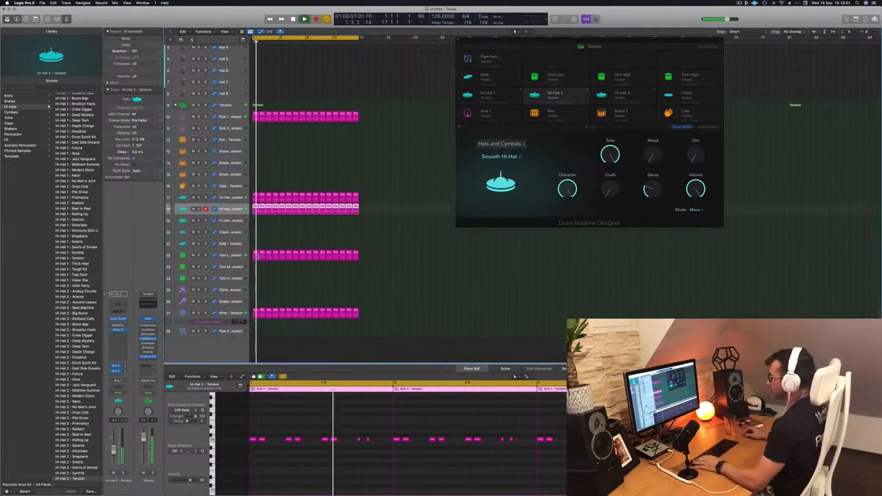
left_click(255, 256)
left_click_drag(255, 255, 255, 291)
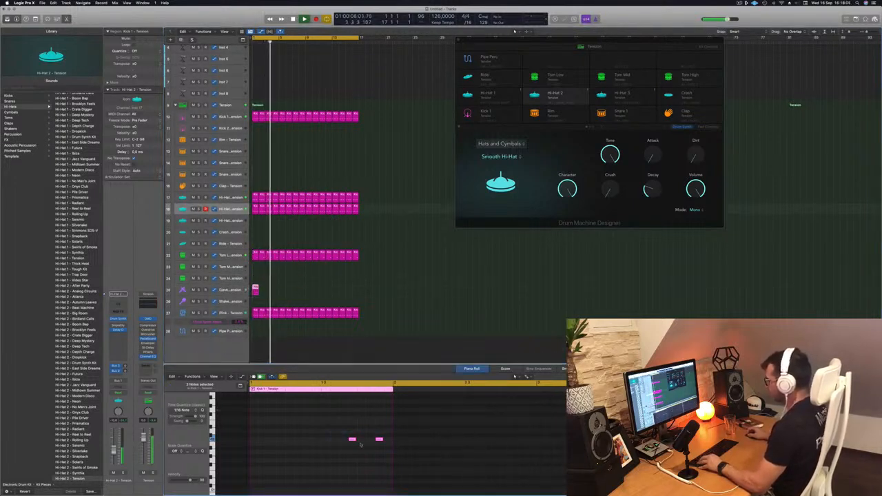
Step: Move the Clave notes to beat 1 and the second sixteenth of beat 2, and copy the region to fill 16 bars
left_click_drag(353, 439, 253, 440)
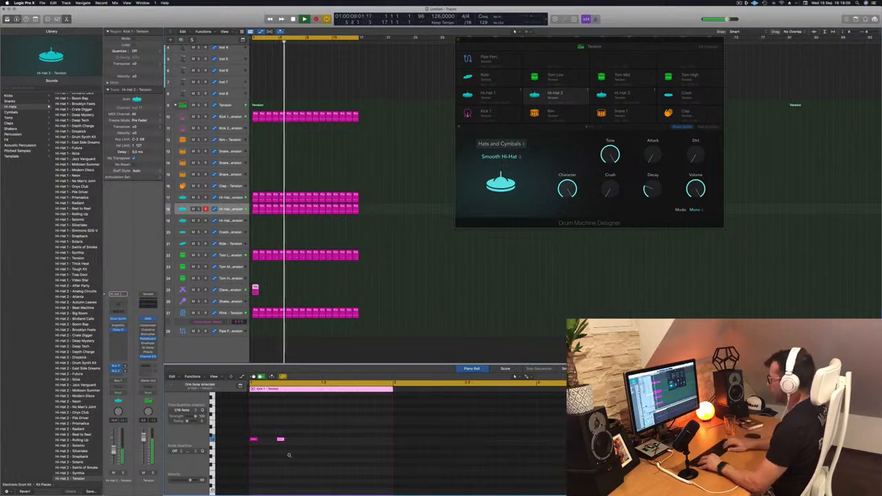
key("space")
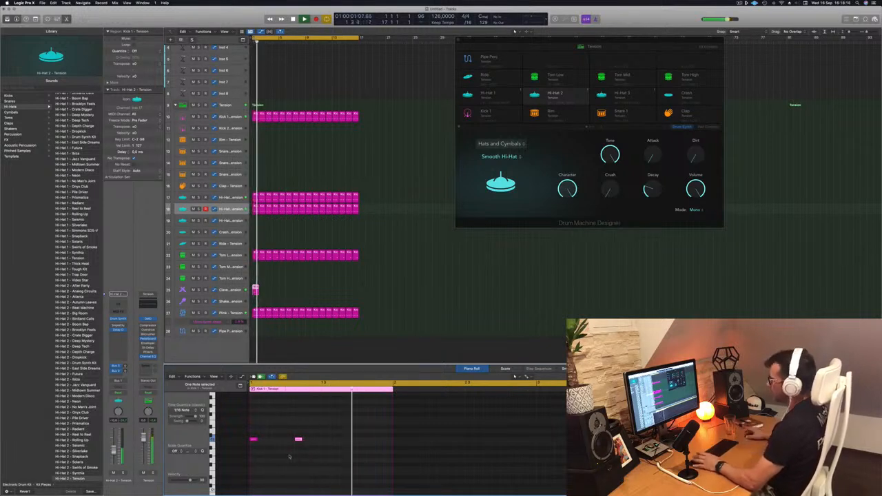
left_click_drag(256, 288, 307, 291)
key("Return")
Step: Select the Clave track and shape its Metal Machine sound: lengthen Decay slightly, adjust Dissonance, and lower Tone and Pitch
left_click(231, 290)
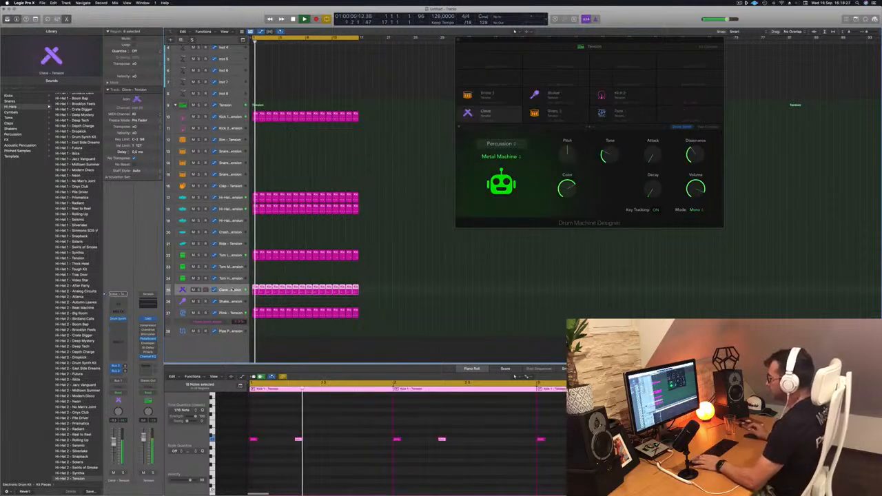
key("Return")
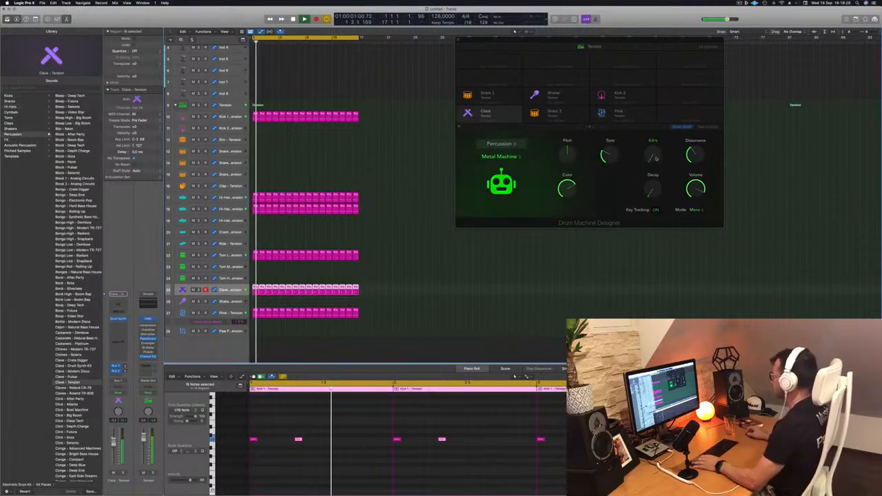
left_click_drag(655, 191, 656, 166)
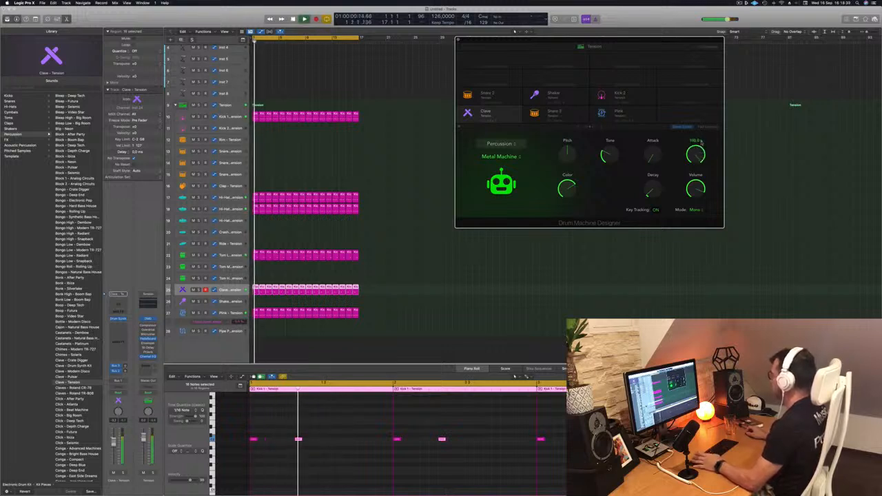
left_click_drag(696, 157, 698, 136)
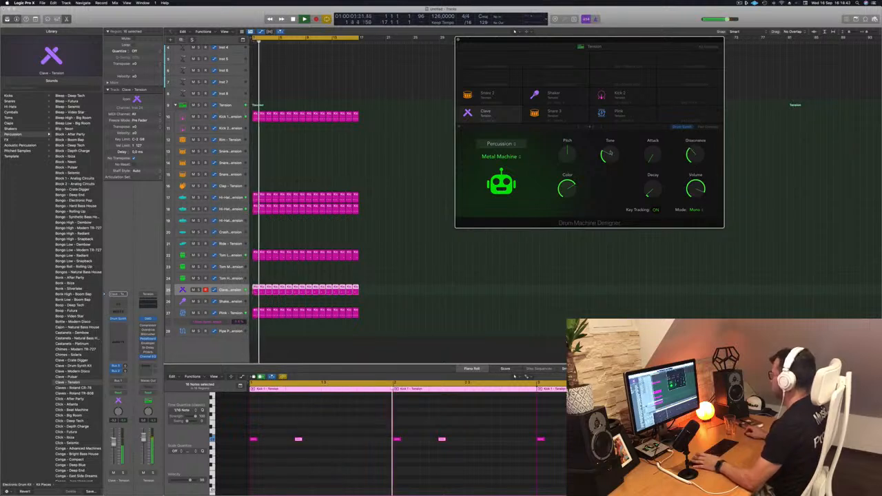
left_click_drag(608, 157, 612, 147)
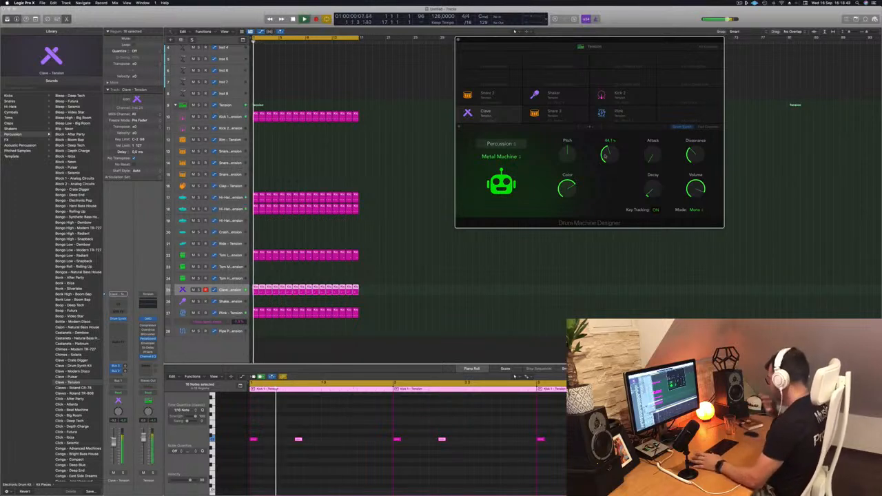
left_click_drag(609, 162, 607, 160)
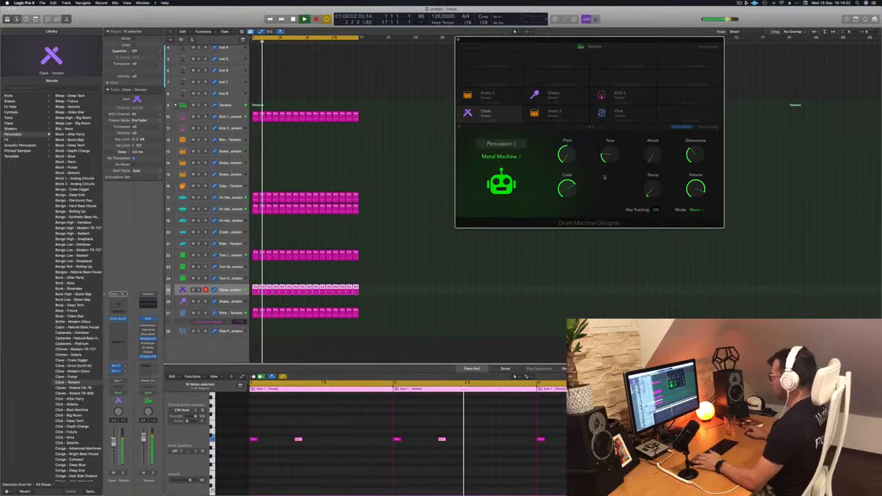
Step: Lower the Clave track's volume and audition the loop from the beginning
left_click(231, 291)
key("Return")
left_click_drag(114, 442, 114, 453)
key("Return")
key("Return")
key("space")
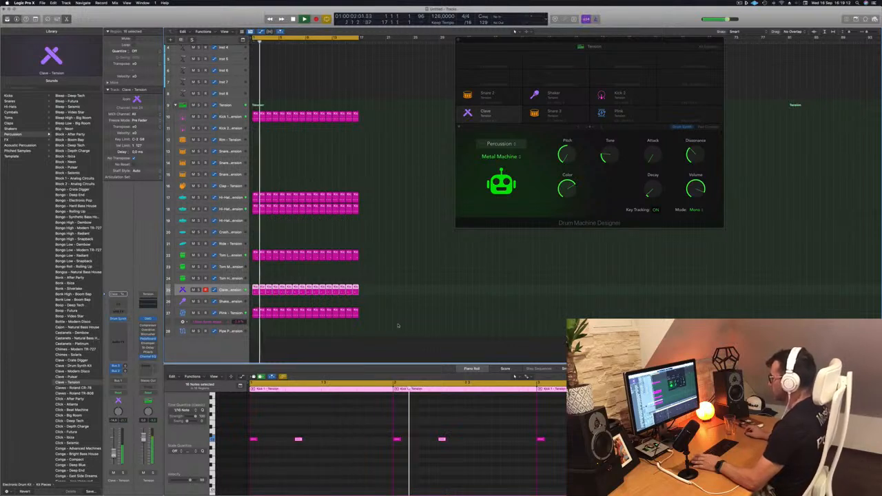
Step: Put the Drum Machine Designer window away, stop playback, and copy the first Kick 1 region to the Snare 1 track
left_click_drag(499, 47, 407, 59)
left_click(318, 102)
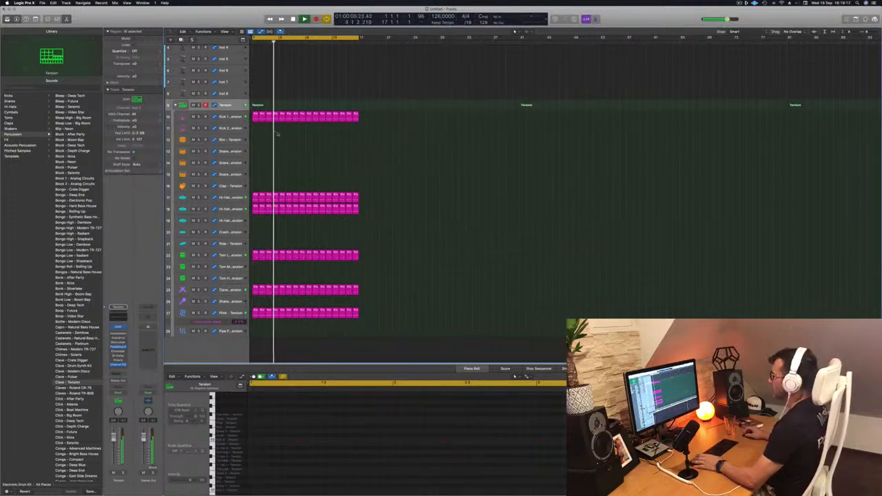
key("space")
left_click(254, 119)
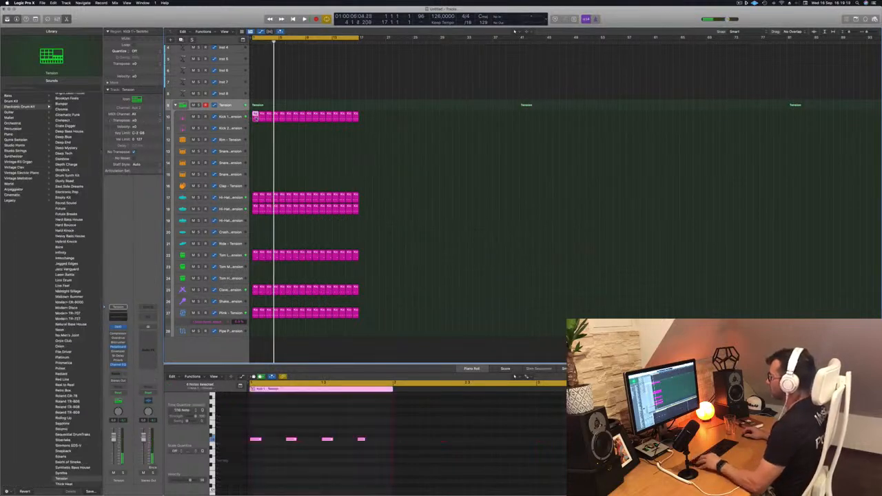
left_click_drag(254, 118, 255, 156)
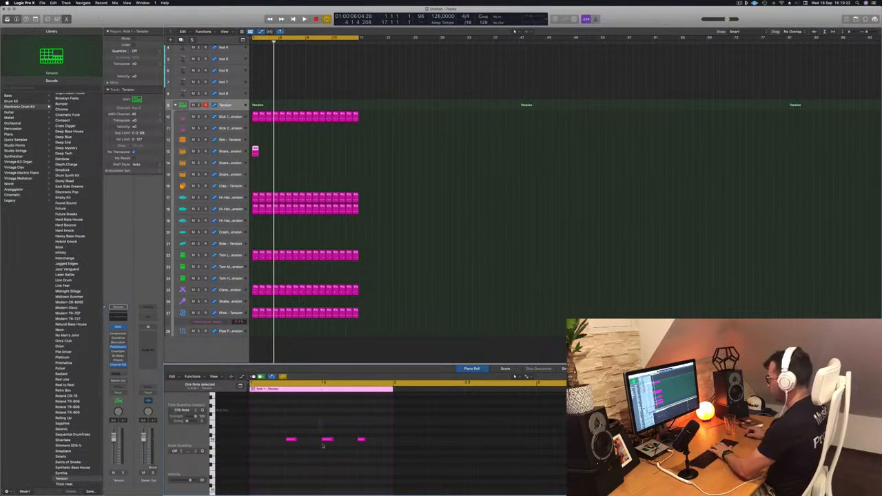
Step: Reduce the Snare 1 region to notes on beats 2 and 4, and copy it along its track to fill 16 bars
key("space")
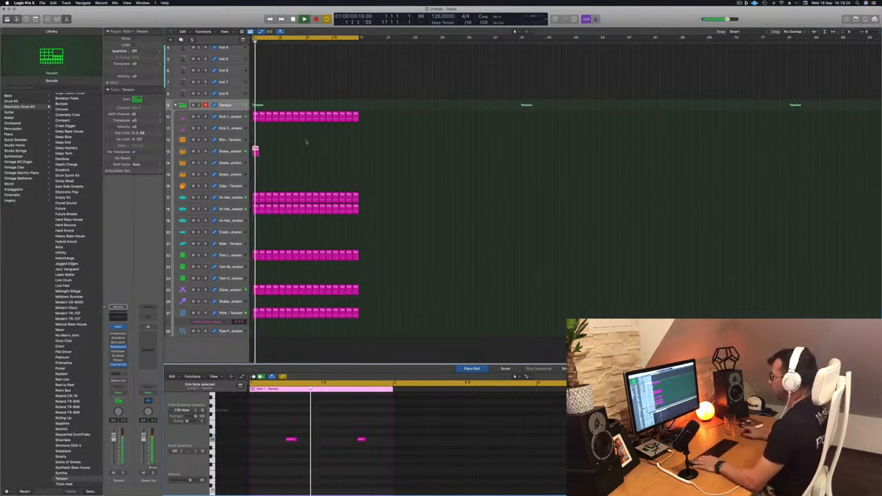
left_click_drag(255, 151, 314, 152)
key("space")
Step: Open Snare 1's Drum Synth and shape the Synthetic Side Stick: raise Size, turn Tension fully down, and set Tone to about 73%
left_click(228, 152)
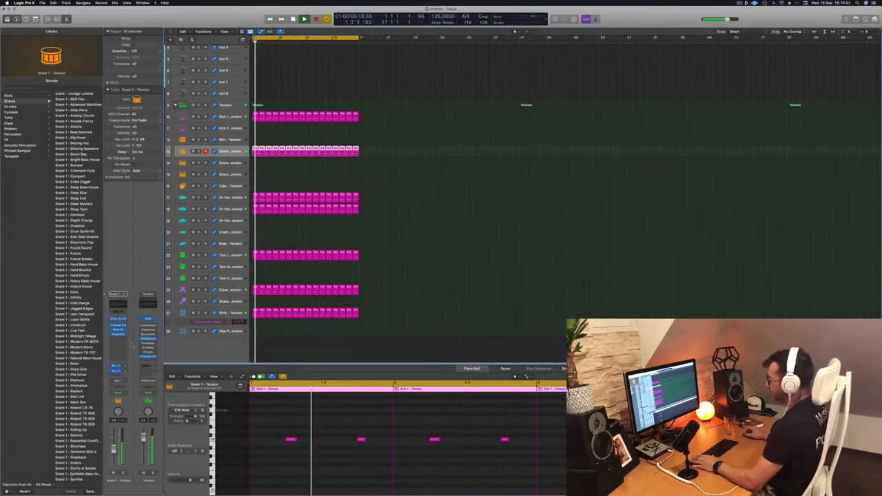
left_click(119, 323)
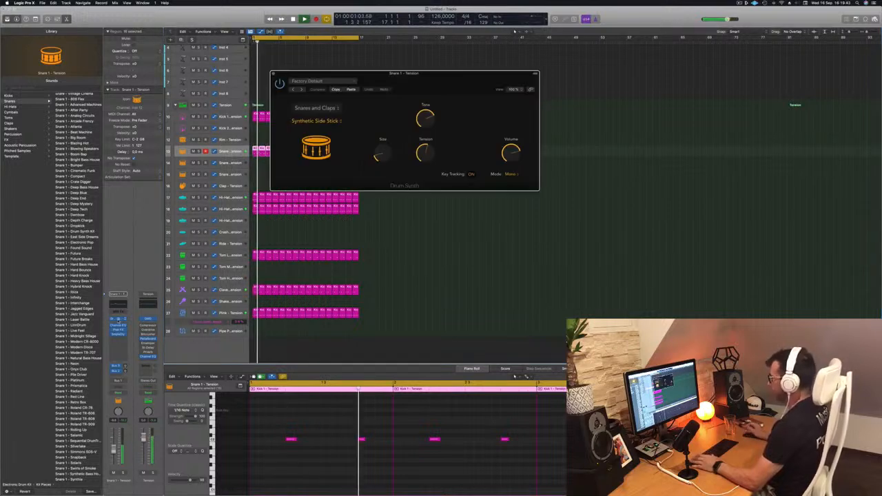
left_click_drag(430, 81, 526, 142)
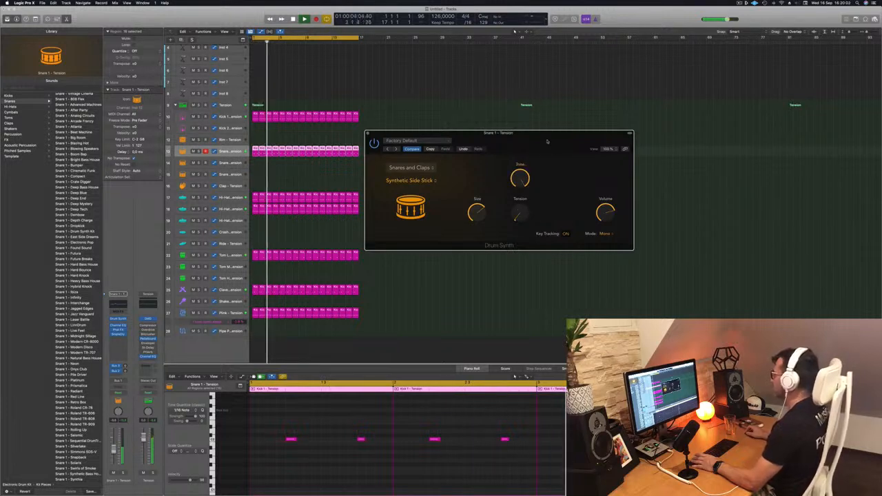
left_click_drag(550, 140, 542, 135)
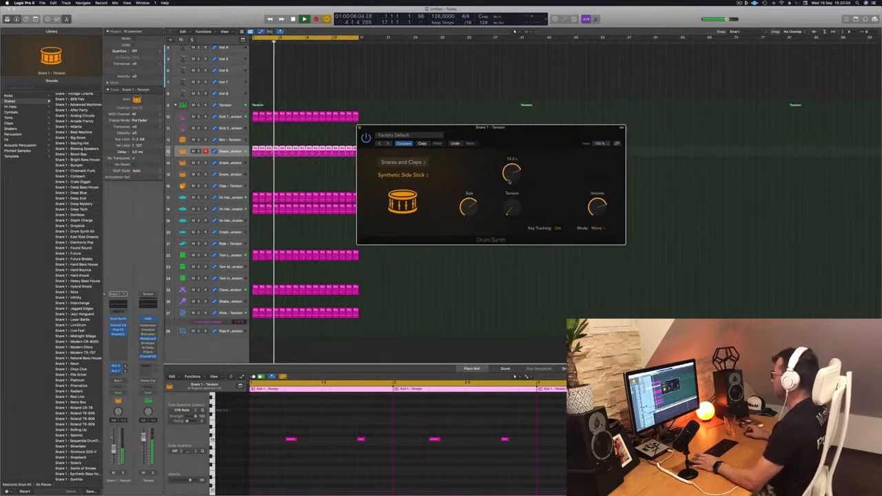
left_click_drag(556, 134, 591, 93)
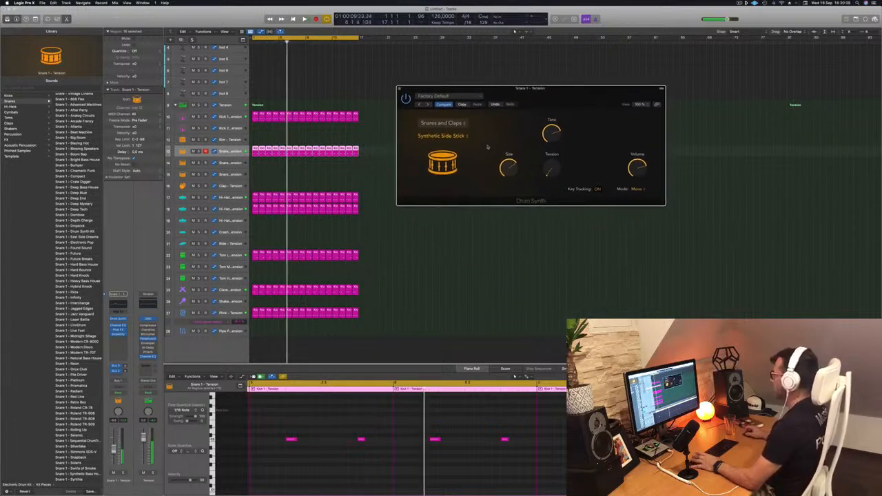
Step: Transpose all the Snare 1 notes up in the Piano Roll
left_click(328, 467)
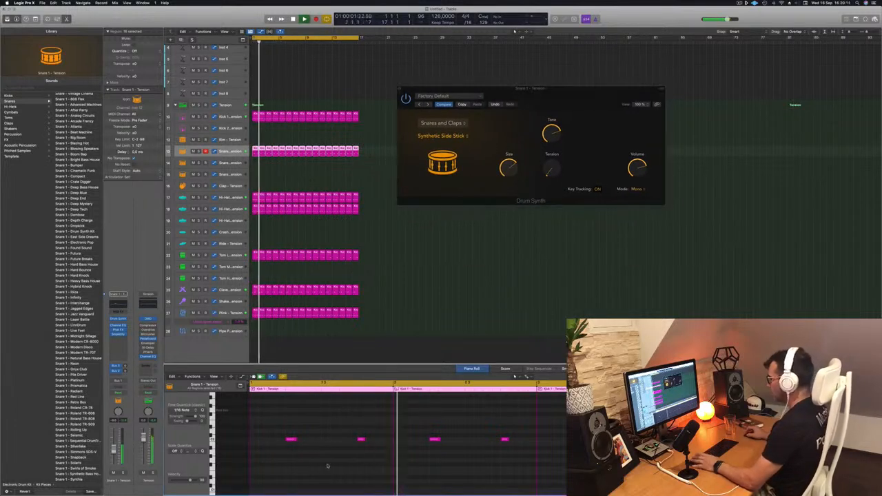
key("super+a")
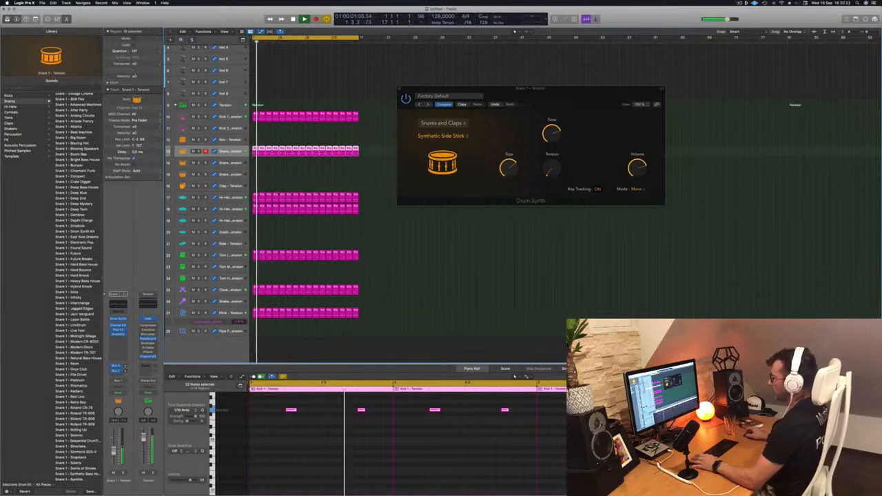
Step: Insert a stereo SilverVerb reverb on the Snare 1 track and move its window clear of the track headers
left_click(117, 339)
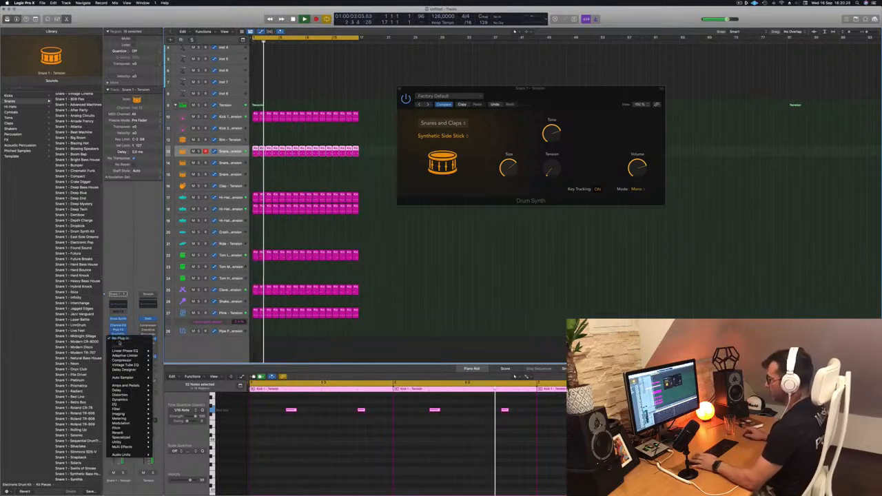
mouse_move(136, 355)
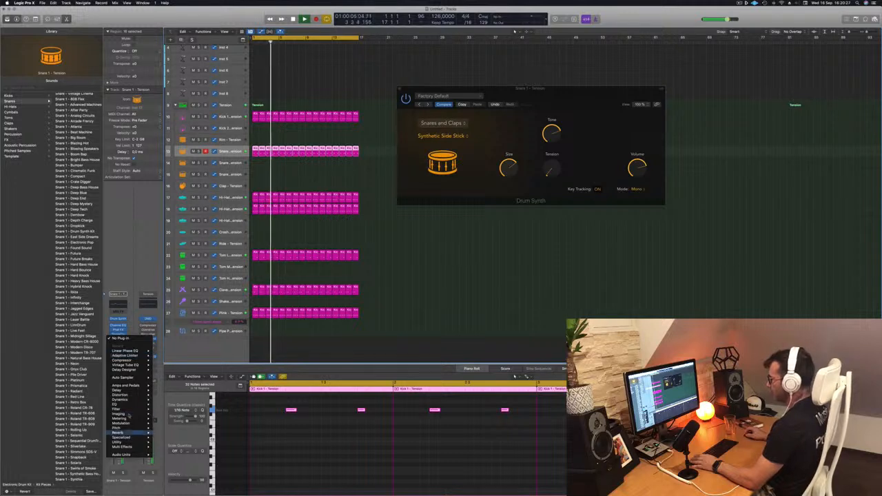
mouse_move(124, 433)
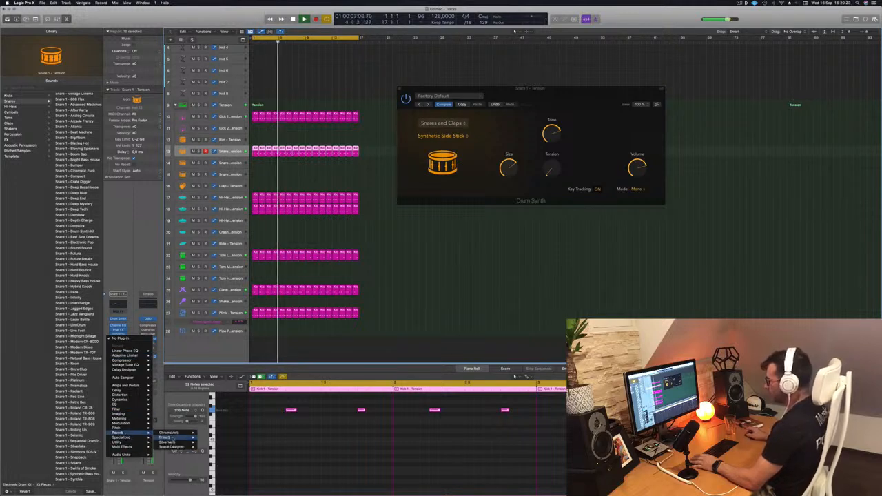
mouse_move(181, 442)
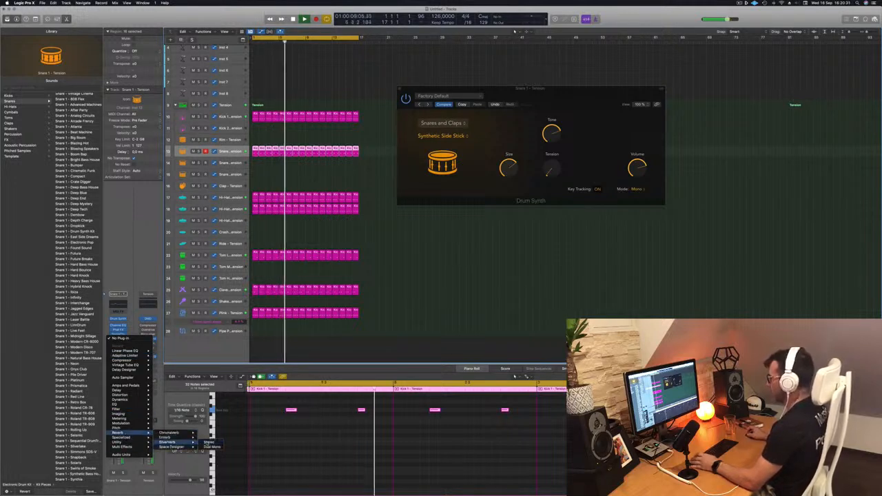
left_click(208, 442)
left_click_drag(489, 88, 410, 97)
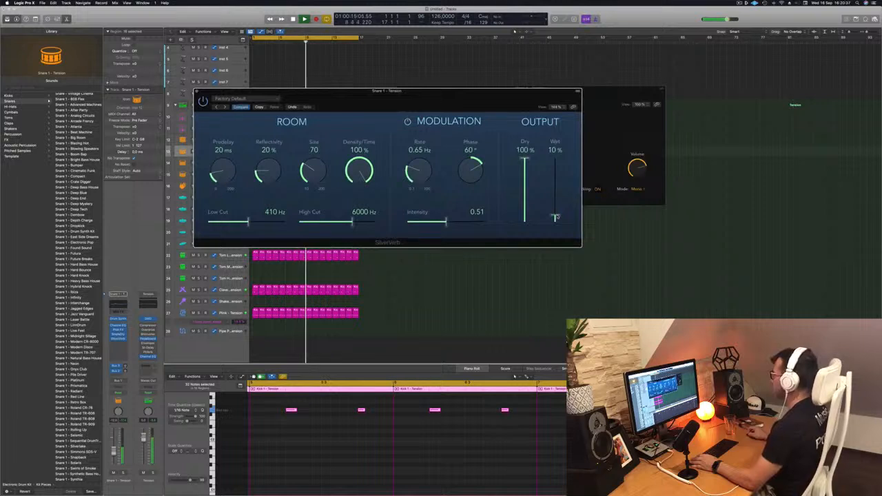
left_click_drag(491, 98, 638, 86)
Step: Set the SilverVerb's Size to 48, Density/Time to 29% and Wet output to 15%
left_click_drag(465, 158, 466, 165)
left_click_drag(702, 204, 701, 202)
left_click_drag(506, 162, 509, 163)
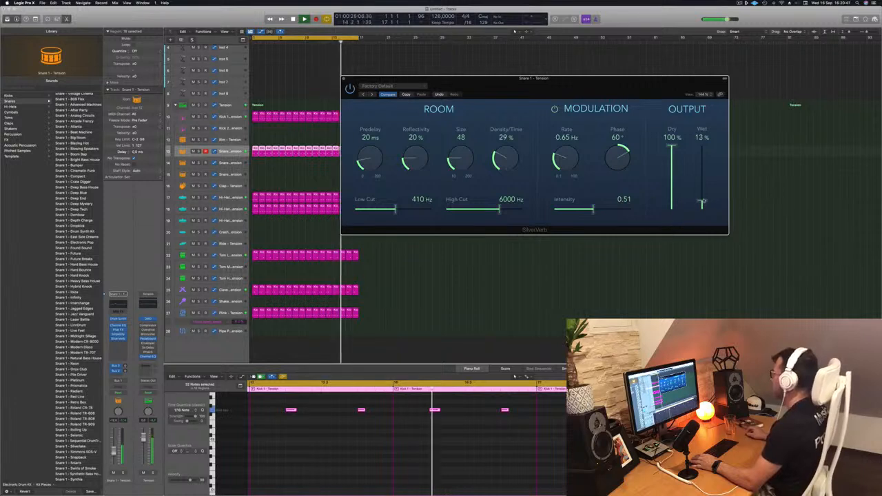
left_click_drag(702, 200, 703, 201)
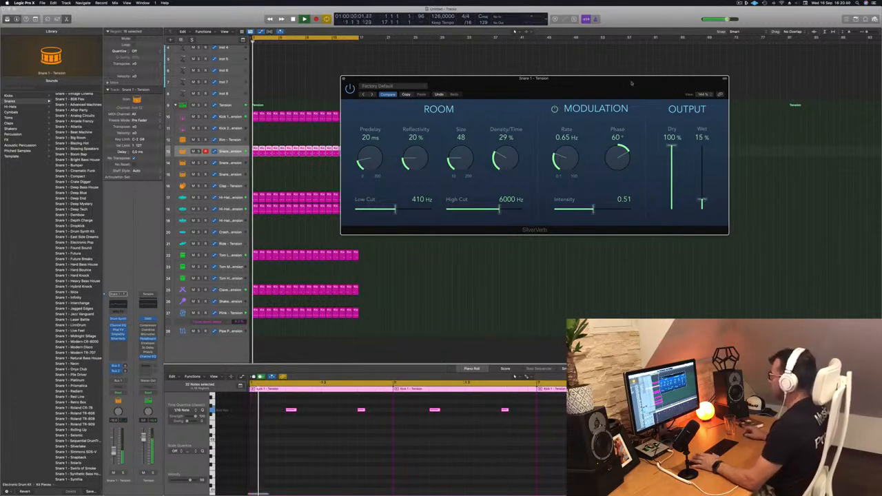
Step: Set the SilverVerb's Predelay to 13 ms, Reflectivity to 50% and Size to 26
left_click_drag(605, 85, 612, 86)
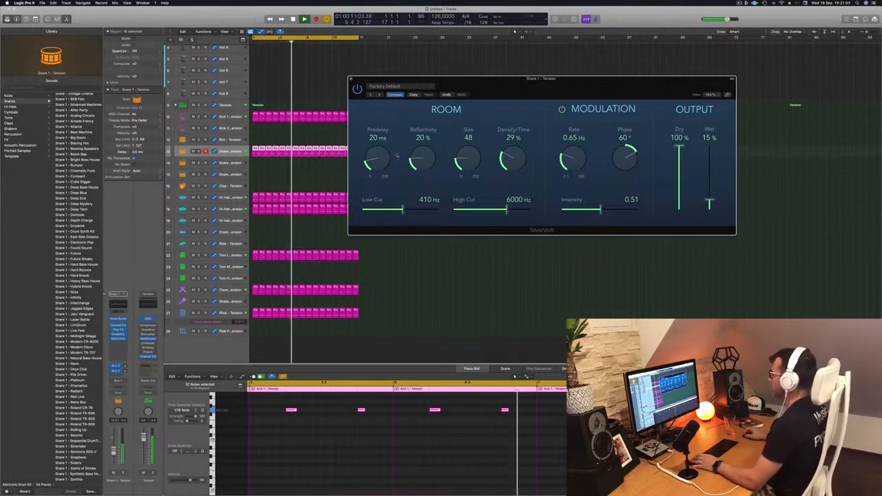
left_click_drag(377, 158, 424, 151)
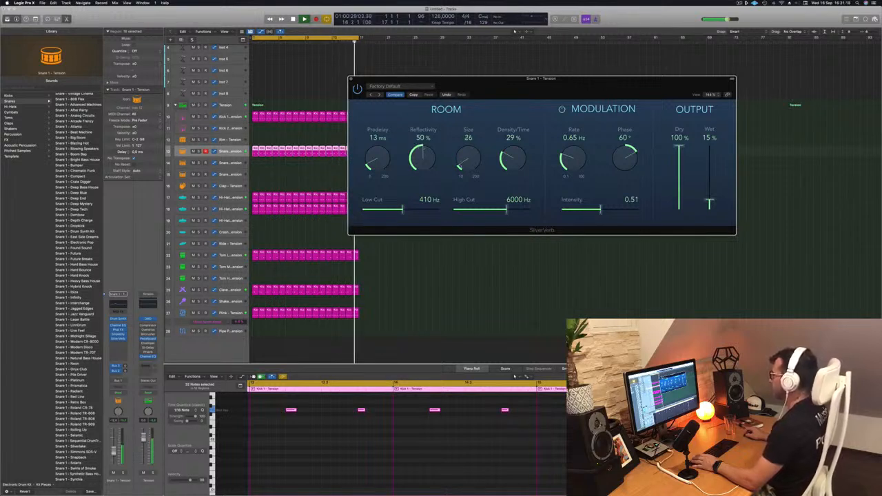
mouse_move(460, 166)
left_mouse_down()
mouse_move(462, 156)
mouse_move(461, 164)
left_mouse_up()
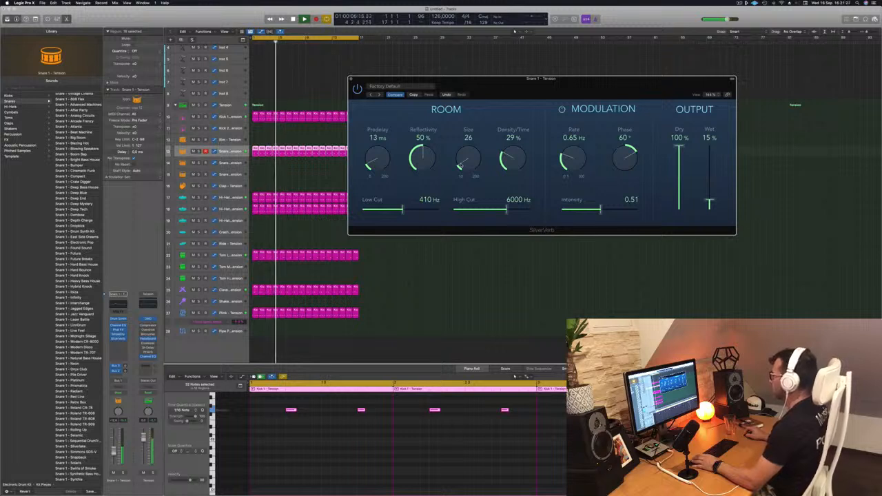
Step: Raise the SilverVerb's High Cut to 12000 Hz and modulation Intensity to 1.00, comparing the sound with modulation off and on
left_click_drag(508, 209, 550, 212)
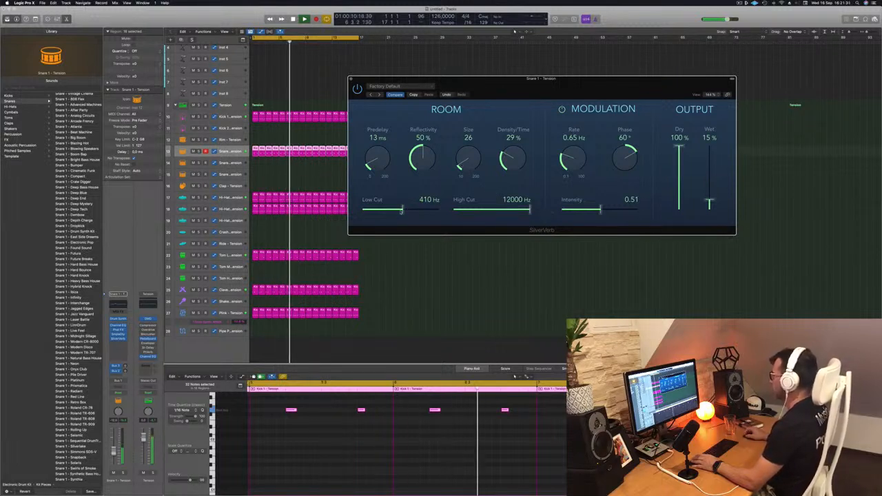
left_click_drag(599, 209, 642, 212)
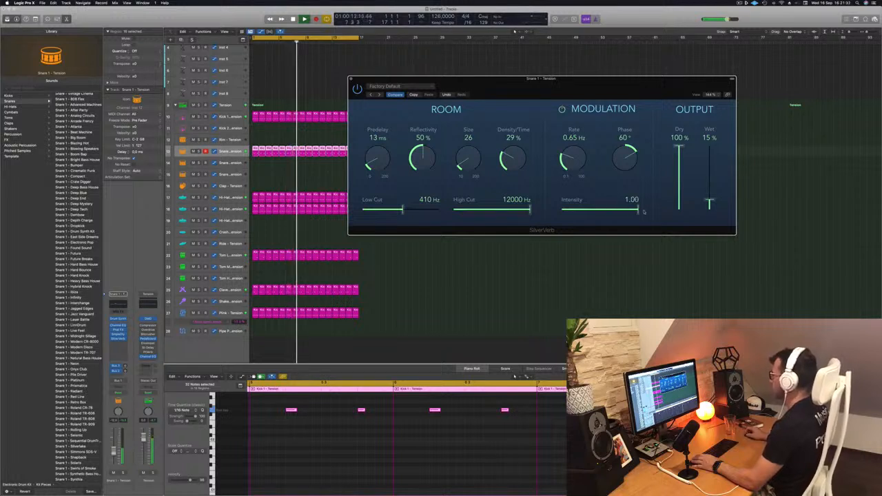
left_click(562, 109)
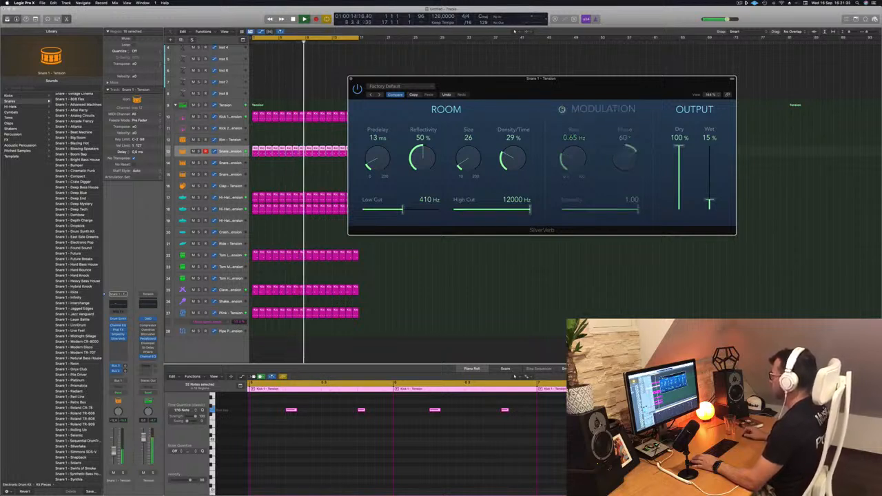
left_click(562, 108)
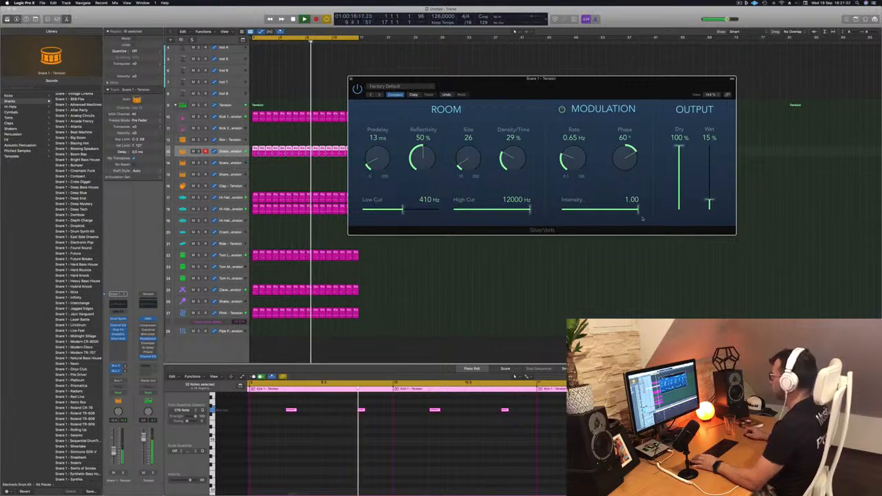
Step: Fine-tune the SilverVerb's Wet output to 13% and close the snare's SilverVerb and Drum Synth windows
left_click_drag(709, 201, 710, 197)
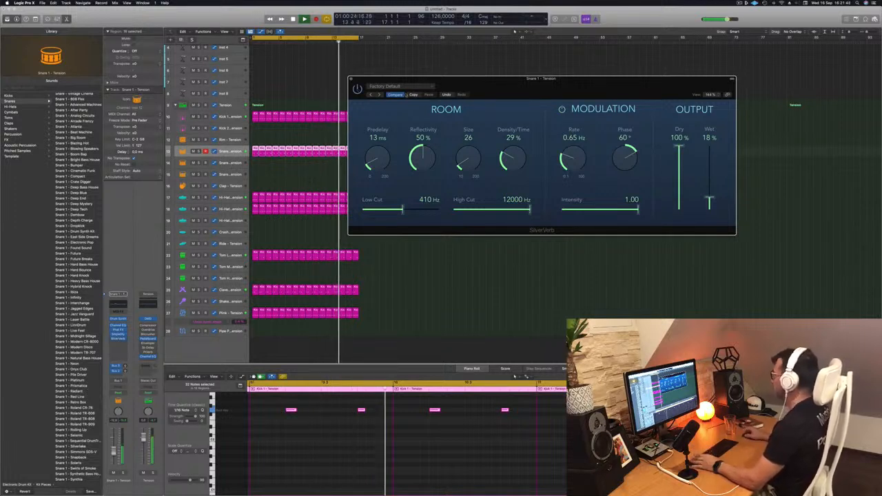
left_click_drag(600, 121, 616, 124)
mouse_move(726, 205)
left_mouse_down()
mouse_move(727, 148)
mouse_move(725, 205)
left_mouse_up()
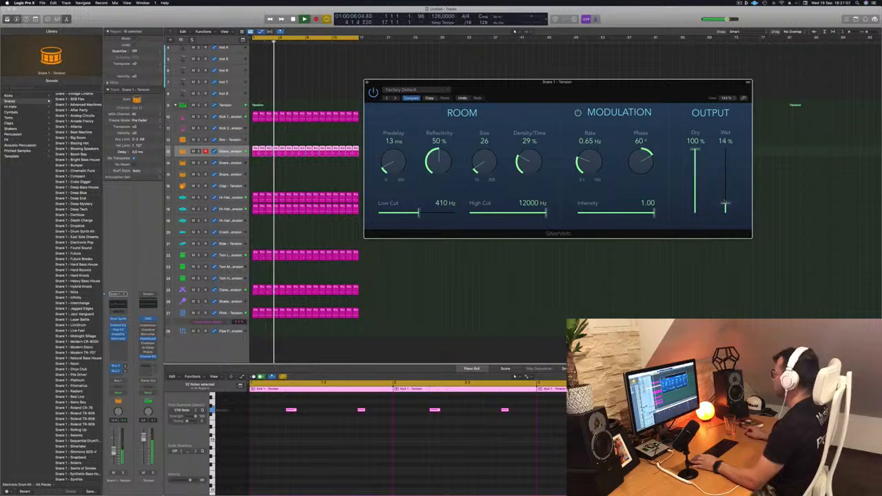
left_click_drag(493, 83, 498, 85)
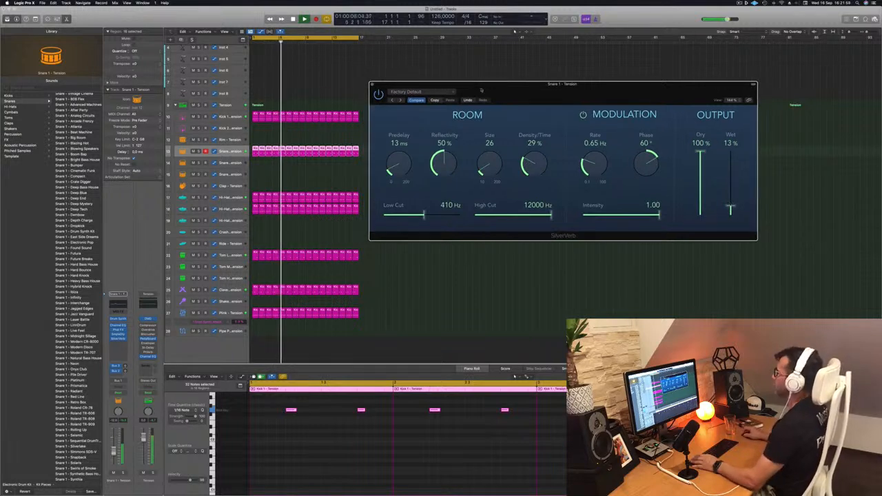
left_click(373, 85)
key("space")
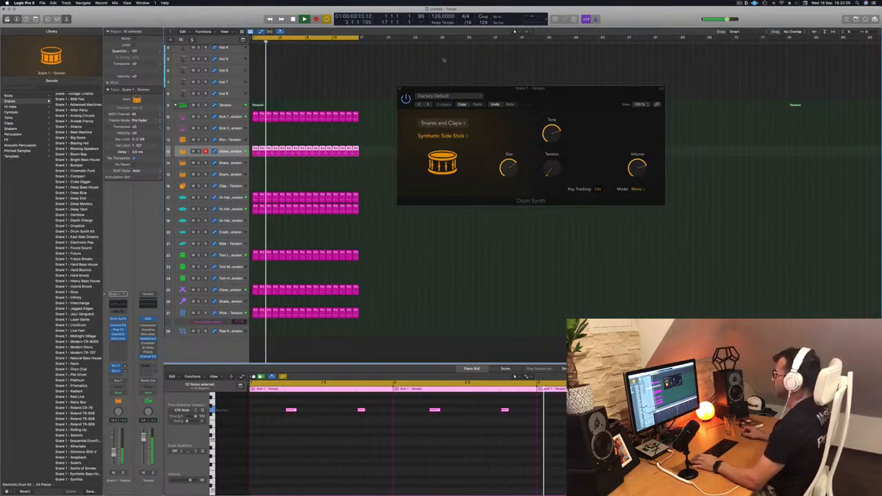
left_click(400, 91)
Step: Open Alchemy on the Inst 1 track and load the 1963 Semi-Acoustic Thumb preset from the Bass category
scroll(253, 57, "up", 3)
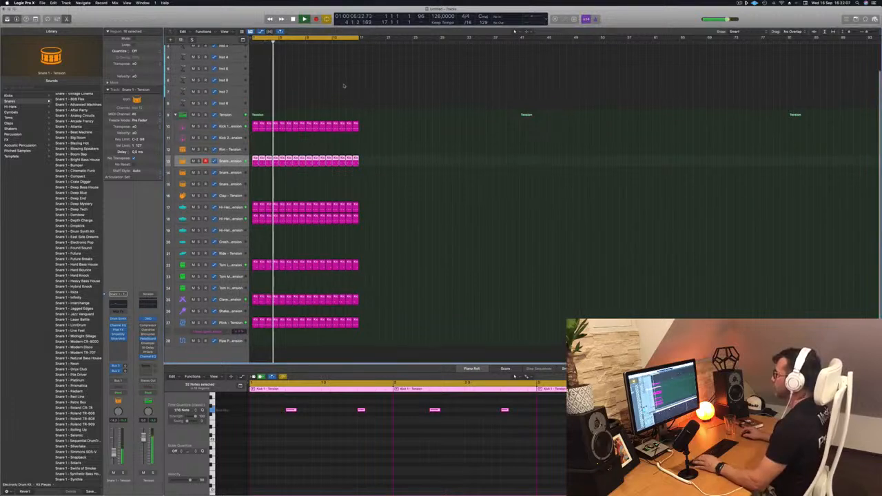
left_click(221, 55)
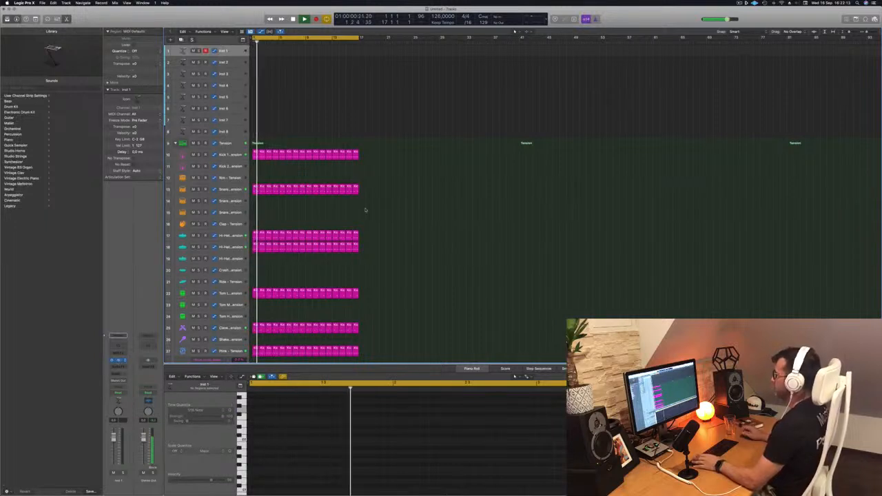
left_click_drag(452, 75, 562, 74)
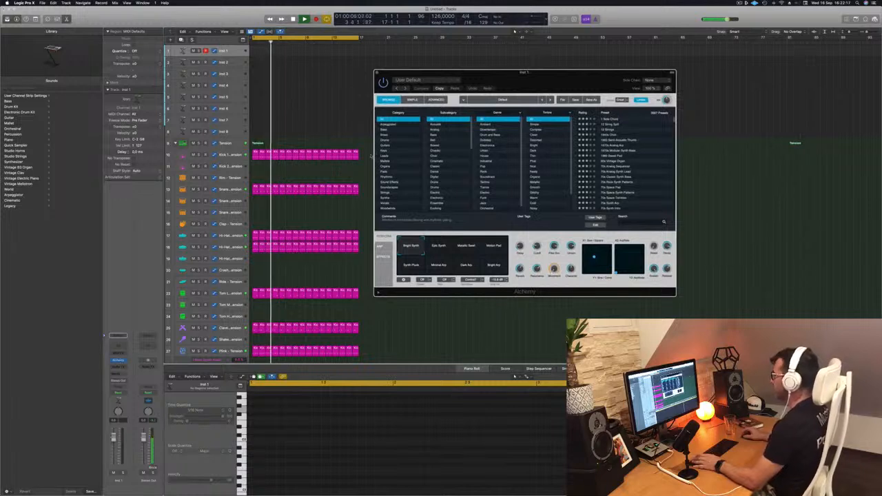
left_click(386, 129)
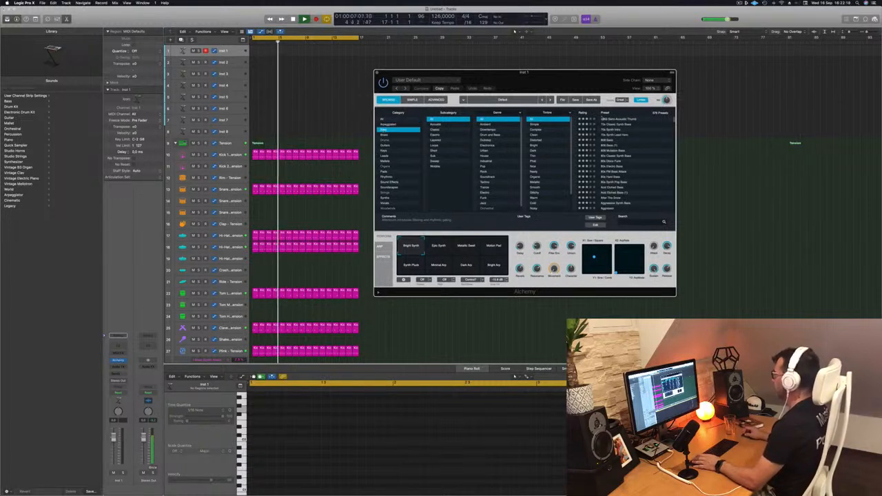
left_click(606, 119)
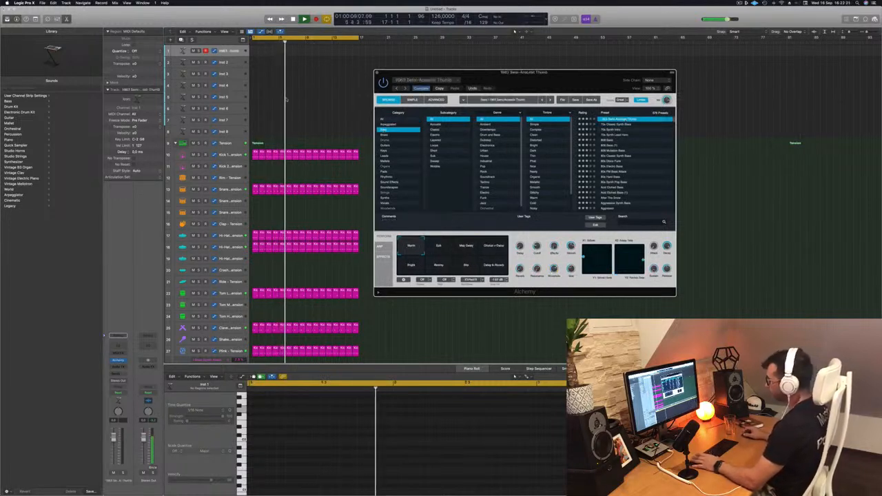
Step: Show the Musical Typing keyboard and lower its octave for the bass
key("super+k")
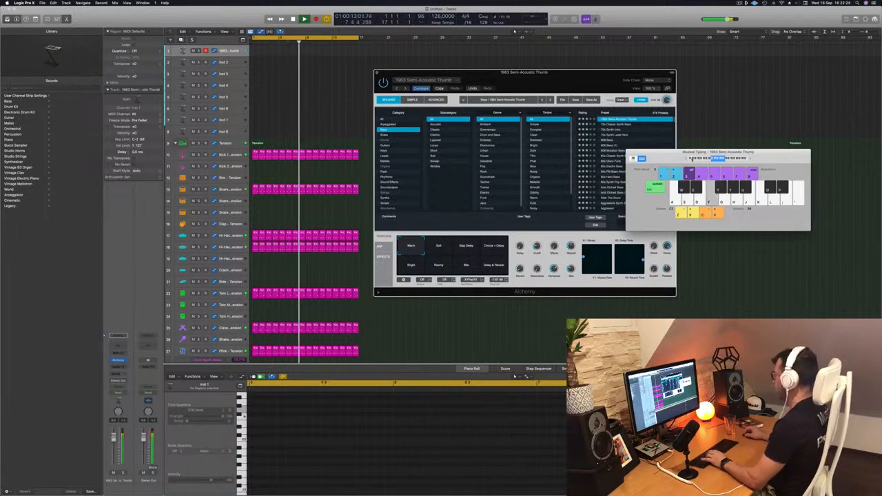
key("z")
key("f")
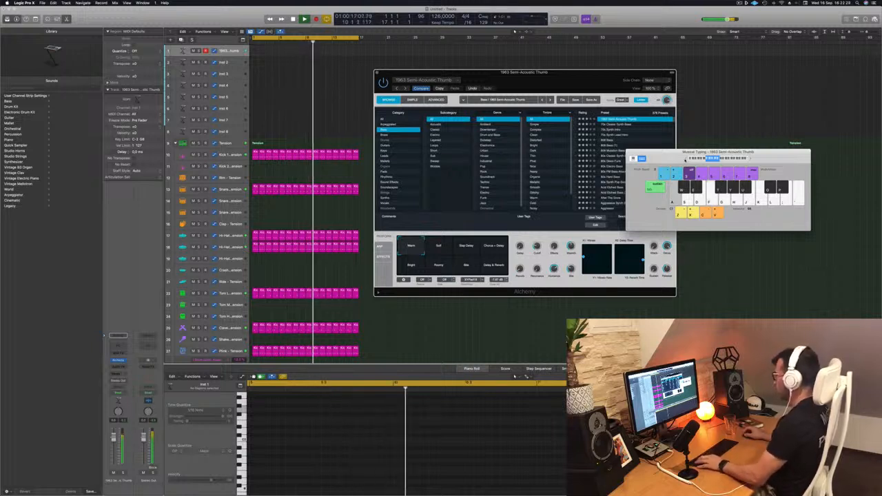
Step: Play trial bass notes with Musical Typing over the running drum loop to judge the sound
key("a")
key("a")
key("a")
key("a")
key("a")
key("s")
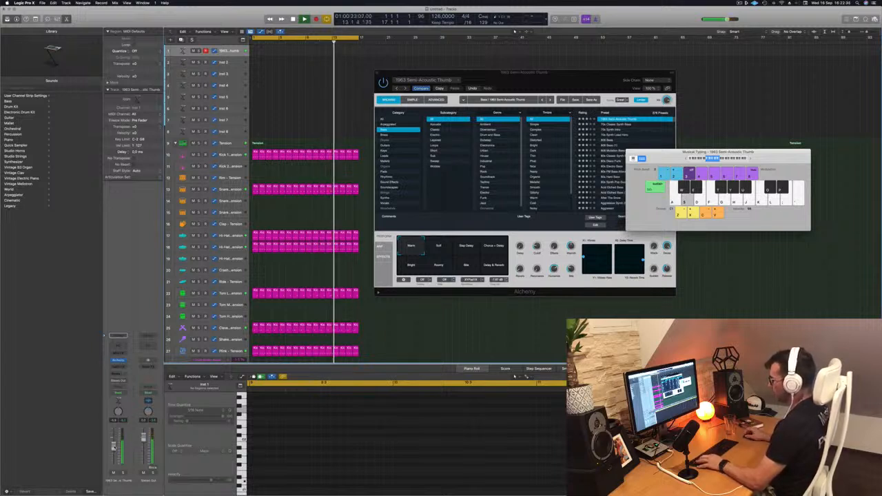
key("j")
key("k")
key("l")
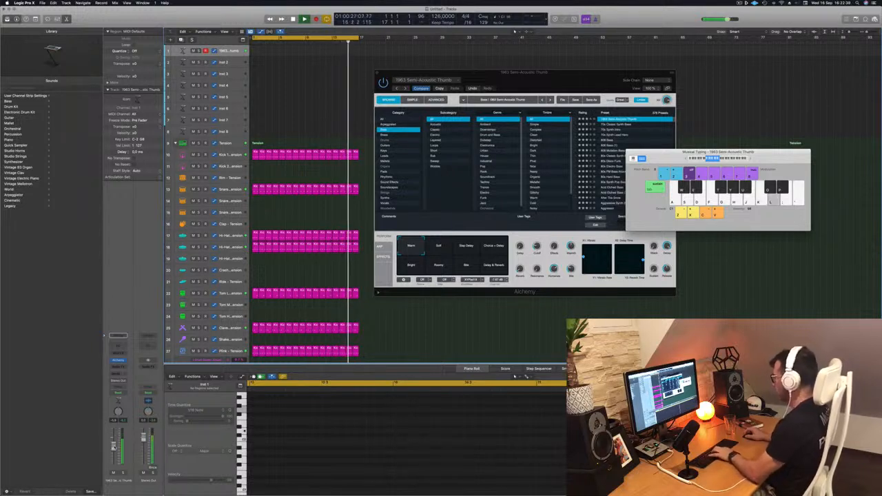
key("semicolon")
key("l")
key("k")
key("k")
key("l")
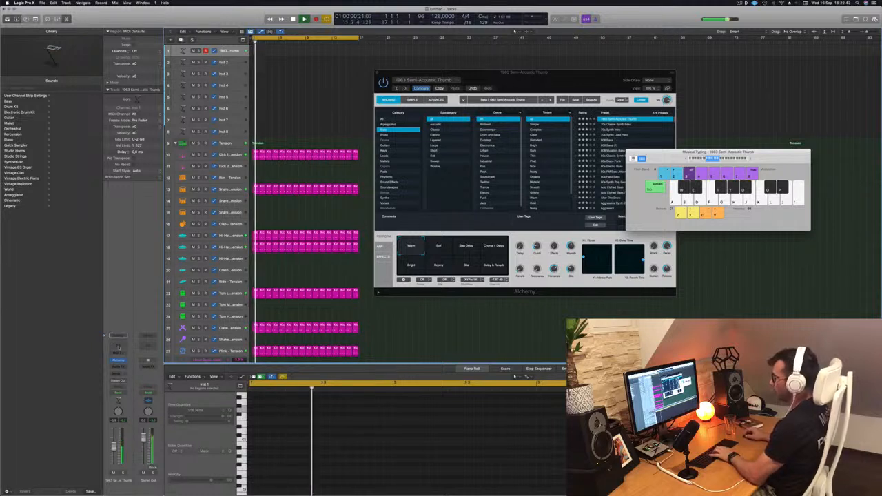
Step: Insert a Compressor in the bass track's first audio effect slot
left_click(121, 345)
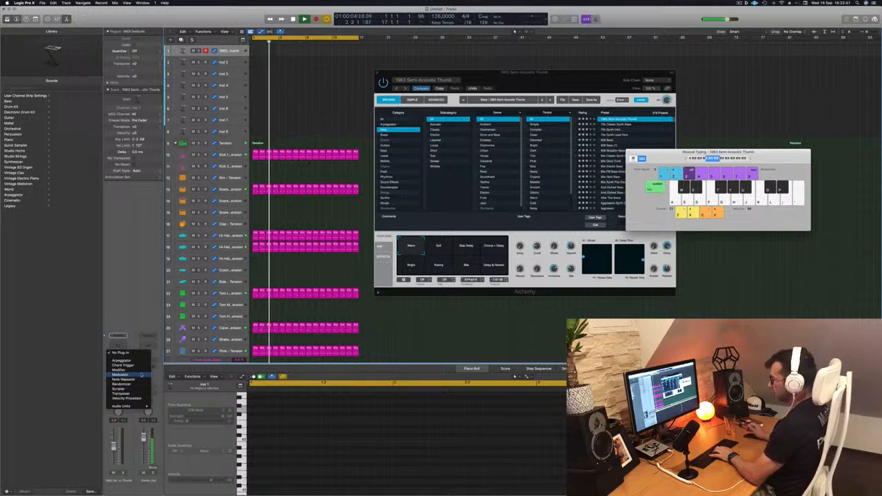
left_click(120, 374)
left_click(117, 367)
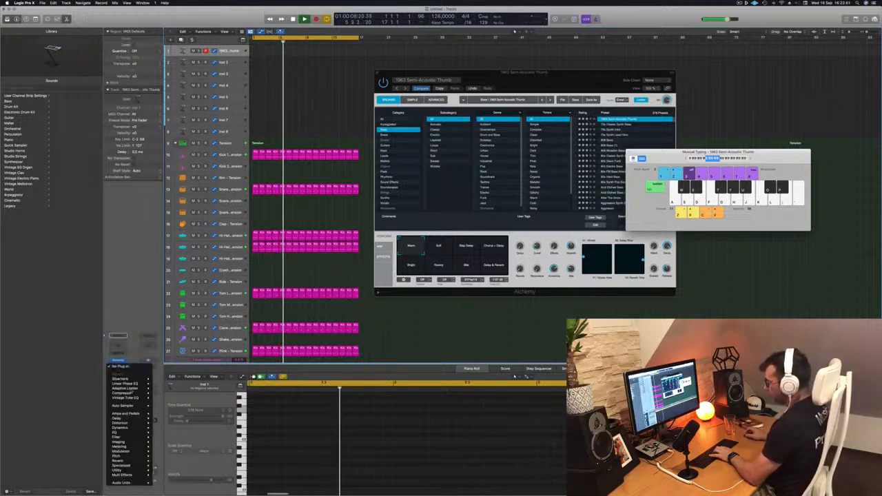
left_click(164, 393)
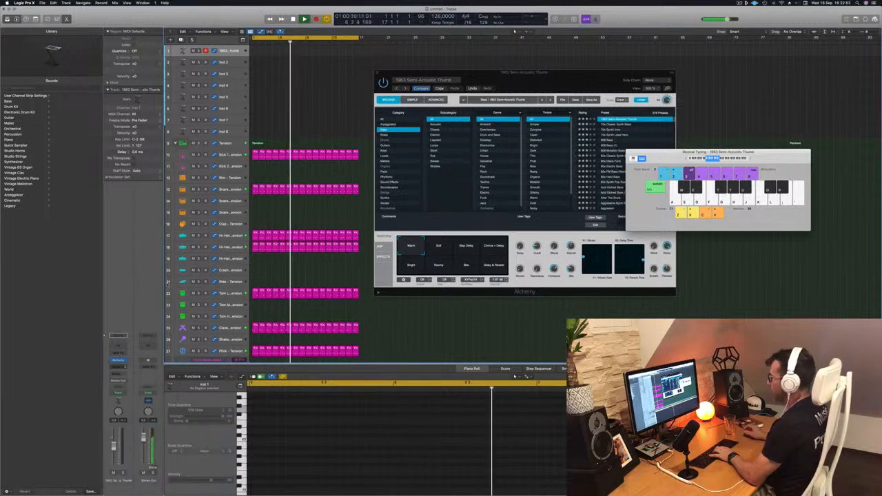
Step: Play repeated bass notes over the loop while adjusting the Compressor's ratio and setting its threshold to -23 dB
key("k")
key("k")
key("k")
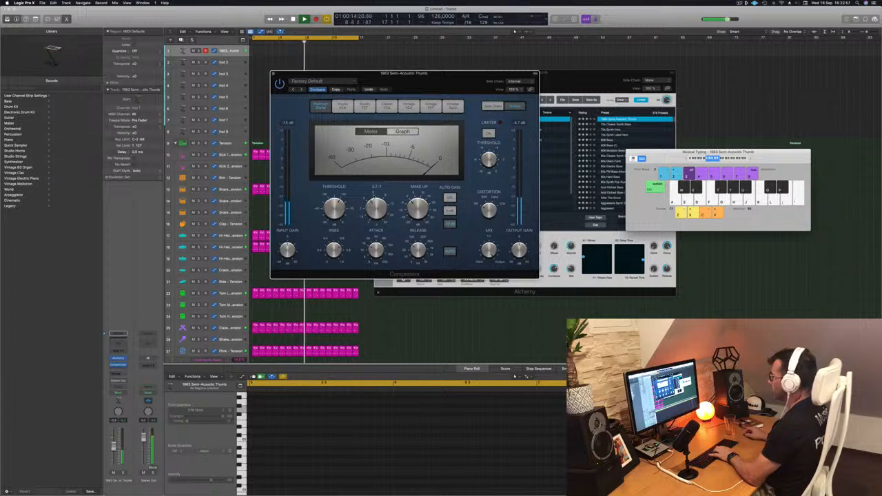
key("o")
key("o")
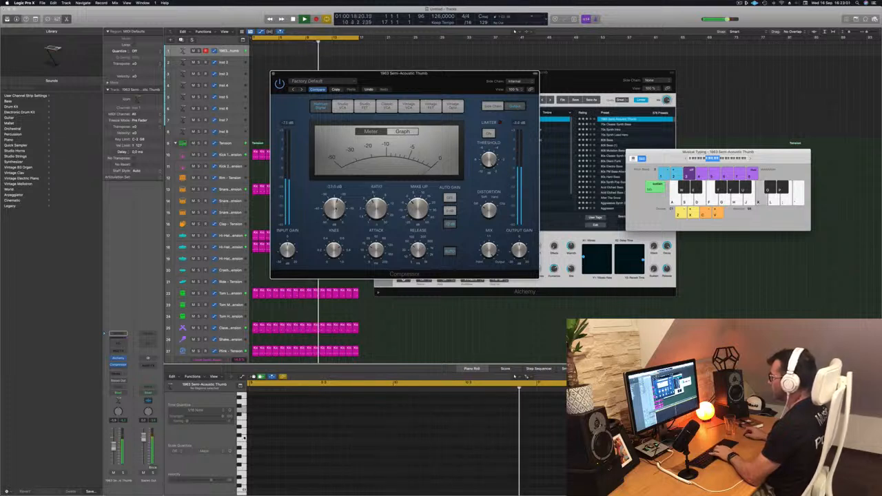
key("k")
key("o")
key("o")
key("o")
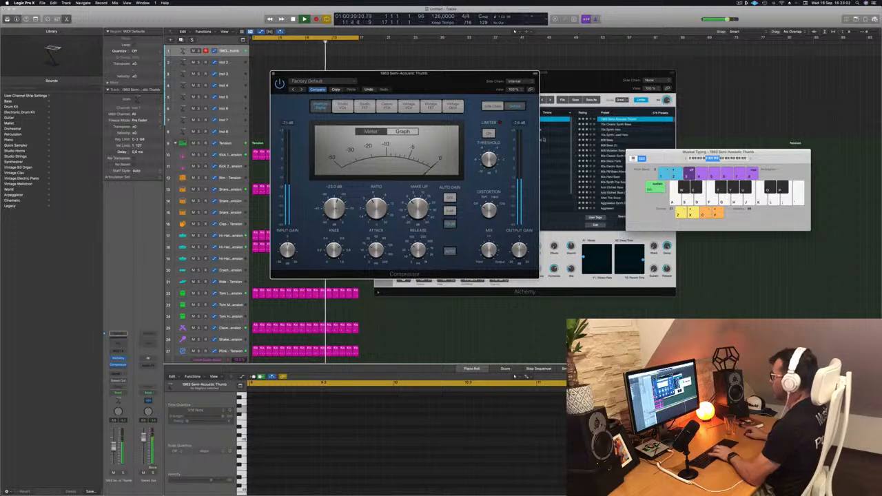
key("k")
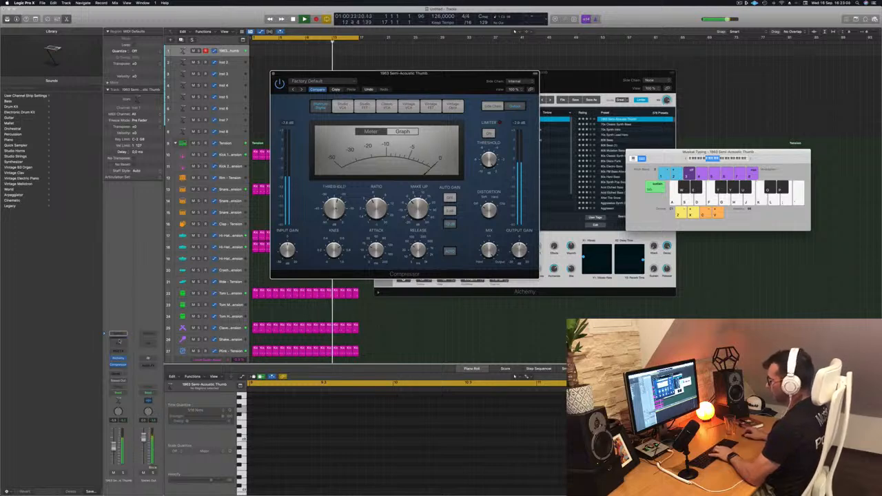
Step: Add a Channel EQ to the bass track and apply a steep high cut down to about 200 Hz
left_click(118, 343)
left_click(684, 108)
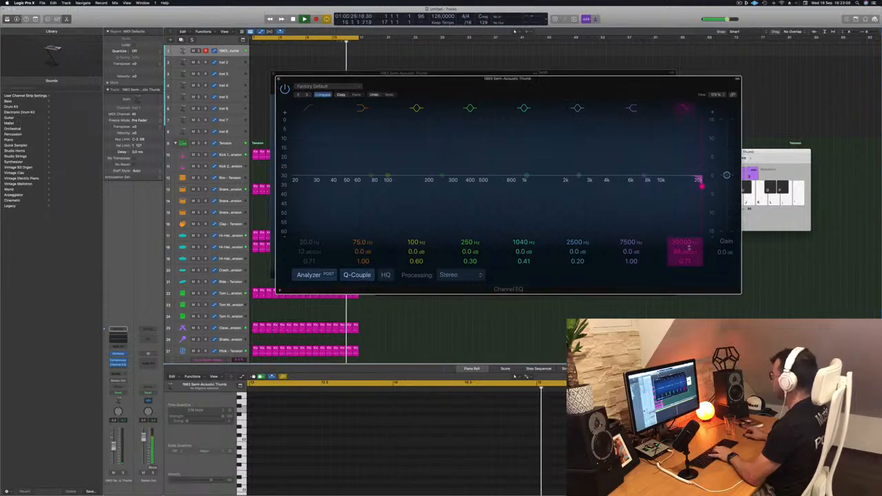
left_click_drag(701, 185, 512, 184)
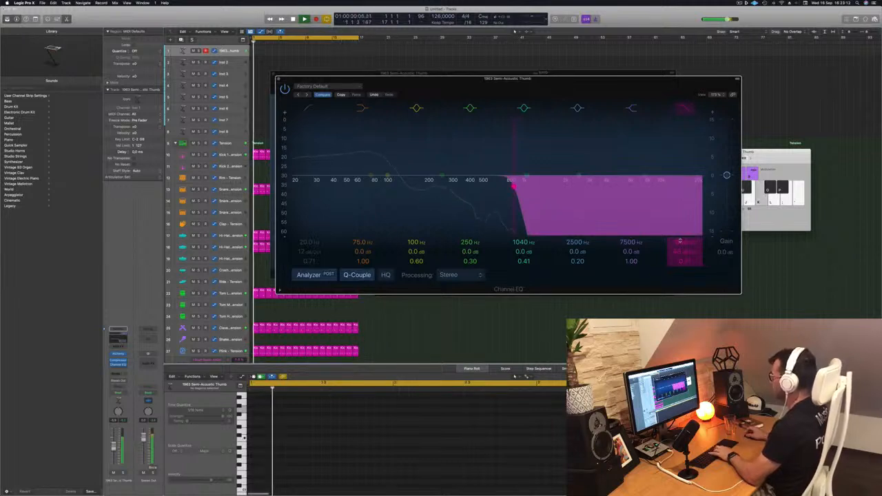
left_click_drag(513, 185, 426, 185)
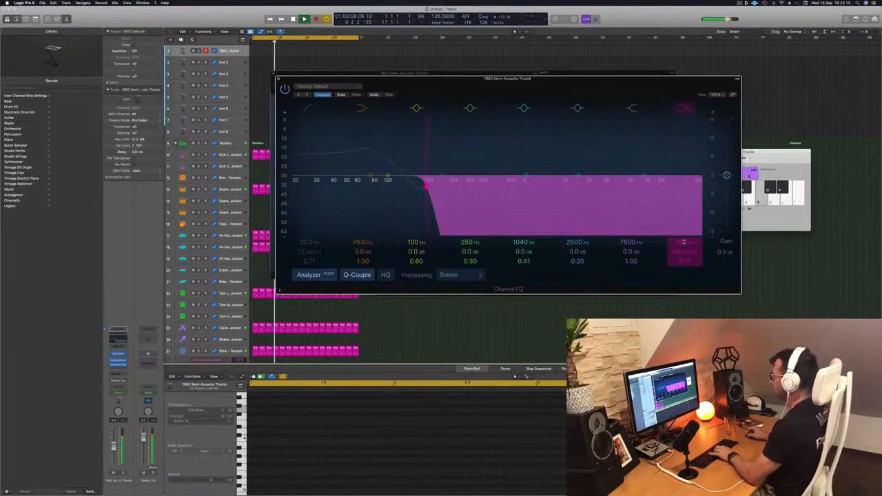
Step: Bring Alchemy in front of the EQ and try its Soft, Step Delay and Chorus + Delay performance snapshots
left_click_drag(560, 86, 599, 175)
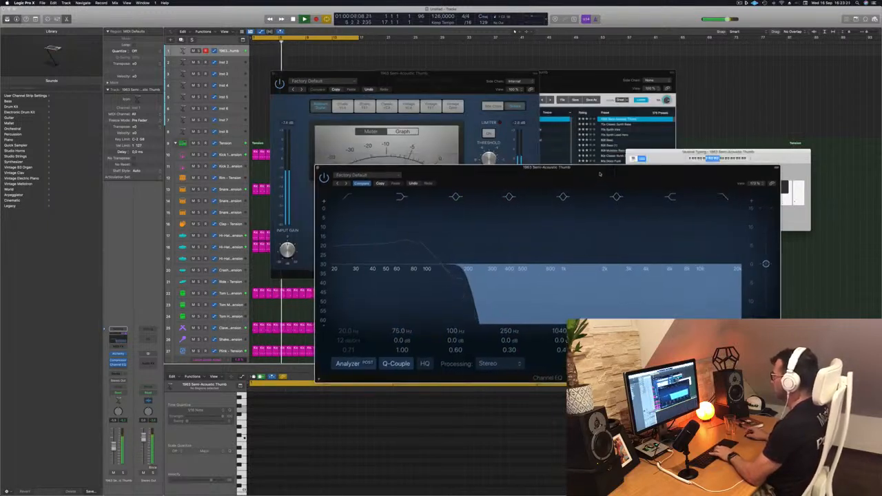
left_click(602, 82)
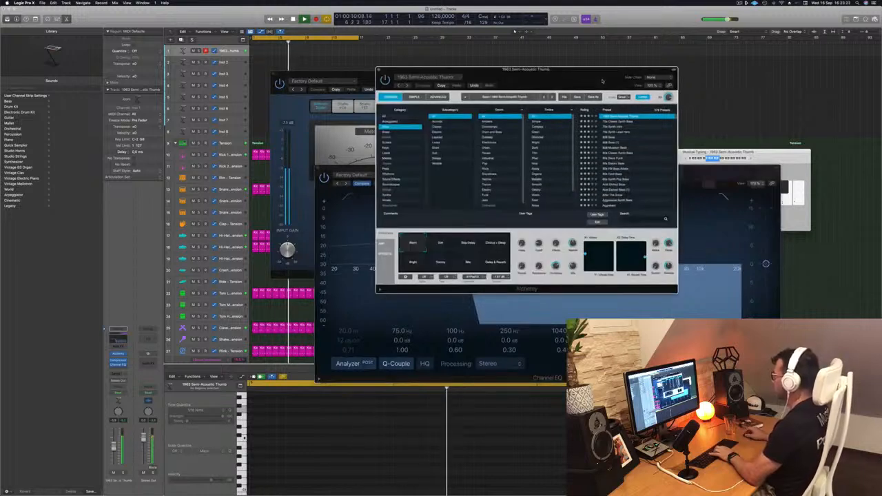
left_click_drag(603, 81, 596, 81)
left_click(440, 243)
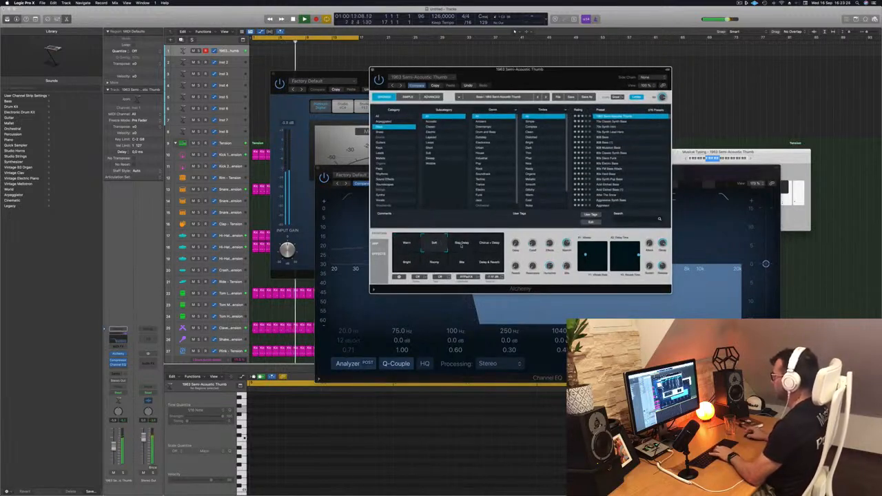
left_click(462, 245)
left_click(491, 244)
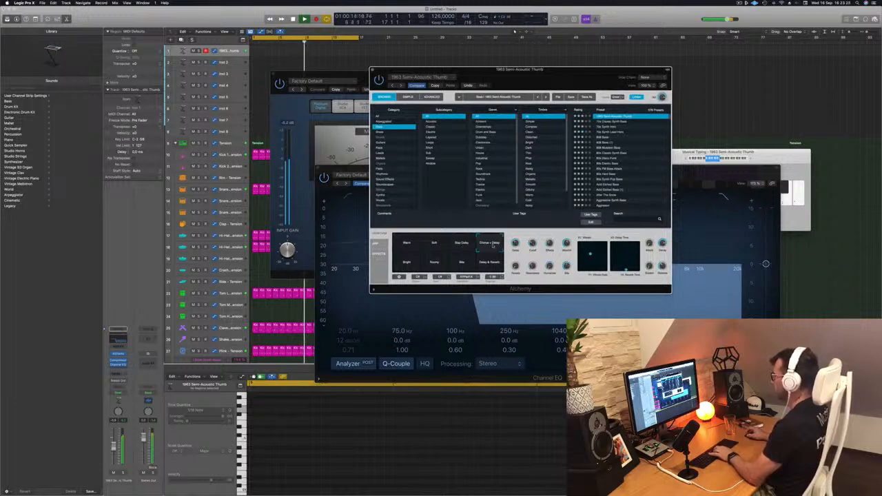
Step: Audition Alchemy's Bright, Roomy, Bite and Delay & Reverb performance snapshots on the bass over the loop
left_click(408, 263)
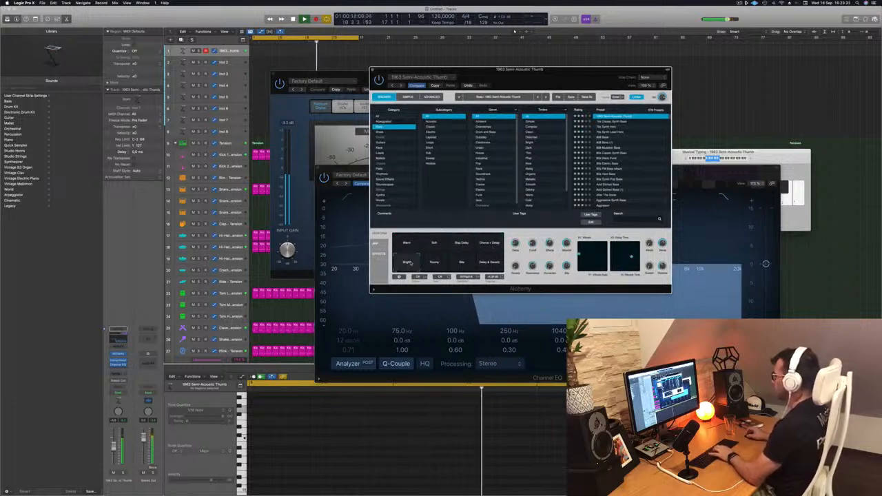
left_click(434, 263)
left_click(462, 263)
left_click(489, 265)
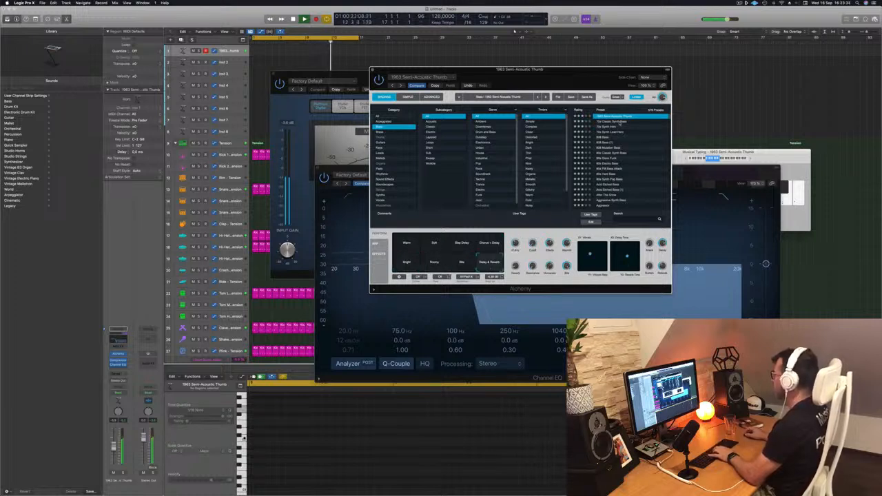
Step: Load Alchemy's 70s Classic Synth Bass preset and record a four-bar bass region starting at bar 1
left_click(620, 122)
left_click_drag(582, 81, 709, 84)
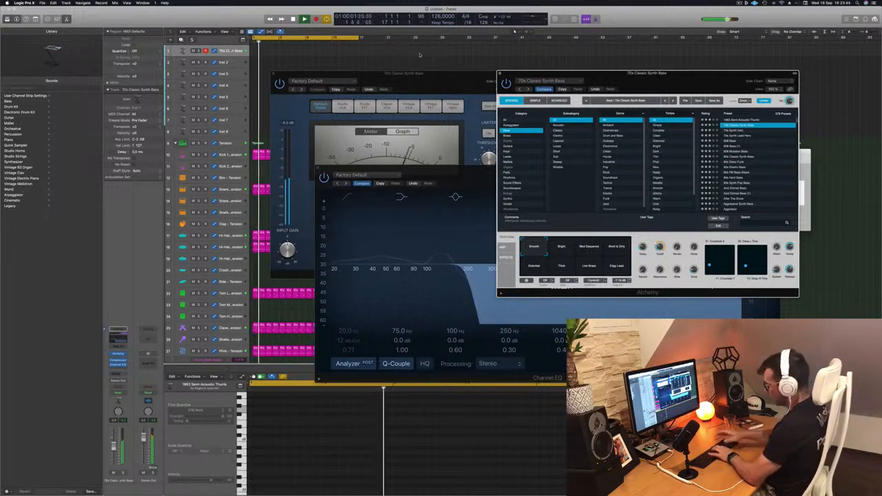
key("r")
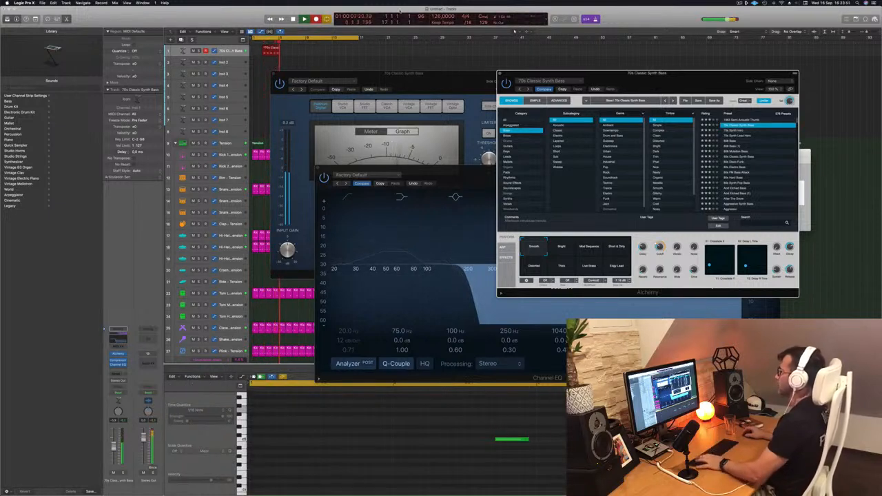
key("space")
left_click_drag(262, 50, 255, 51)
Step: Adjust the first recorded bass note's position in the piano roll and delete the second and fourth notes
scroll(308, 450, "left", 5)
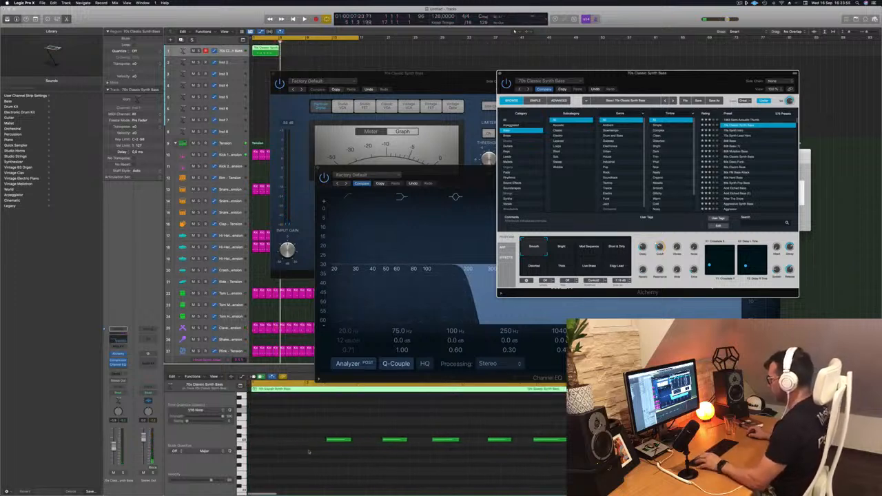
left_click(299, 431)
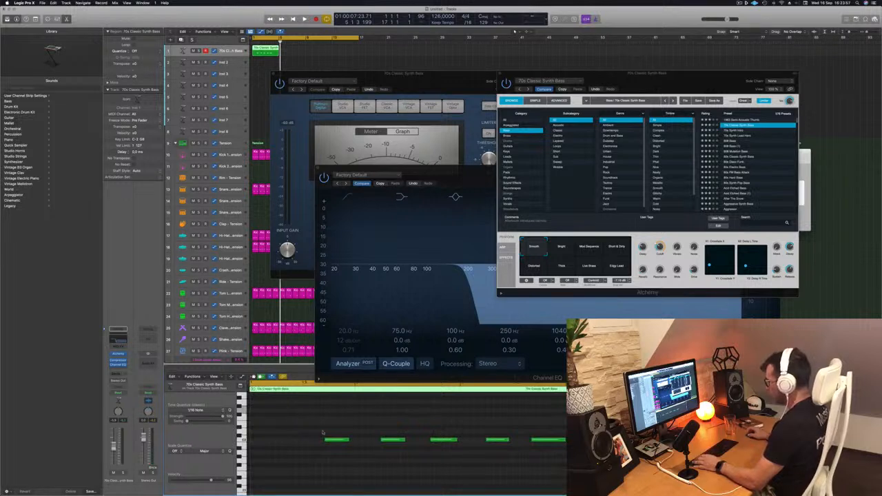
left_click_drag(335, 442, 340, 441)
scroll(354, 444, "left", 2)
scroll(380, 422, "up", 2)
scroll(381, 422, "down", 1)
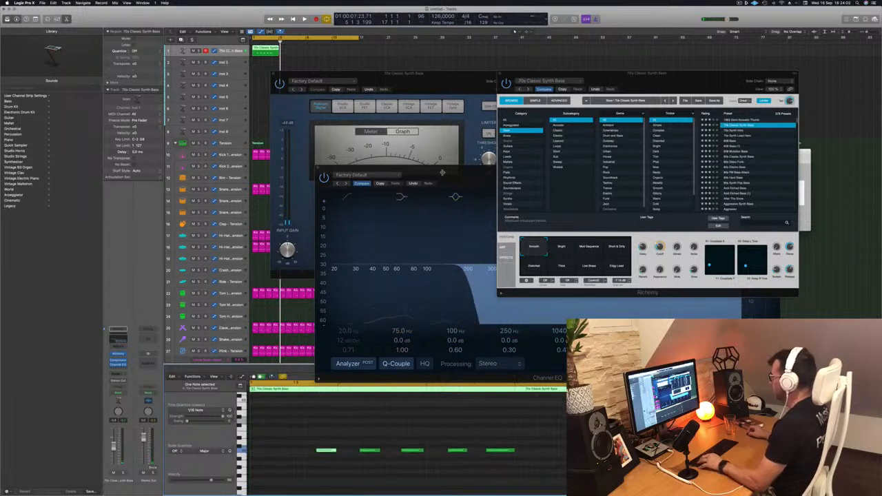
left_click_drag(443, 172, 490, 111)
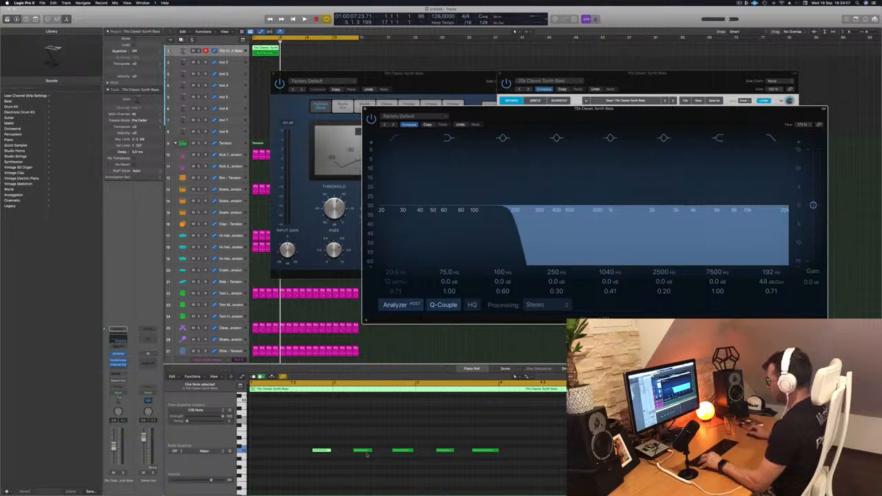
left_click(403, 451)
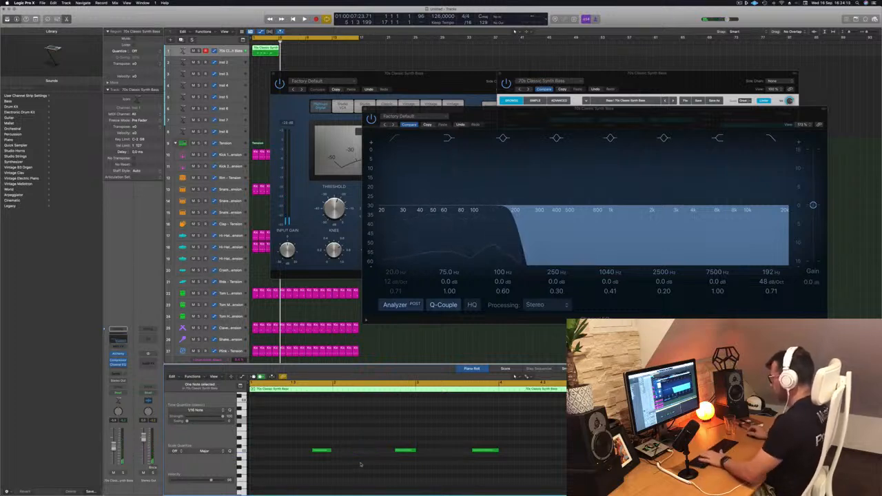
left_click(322, 451)
Step: Check the bass pattern in playback, shift its last note slightly and lengthen the notes, making the last one longest
key("space")
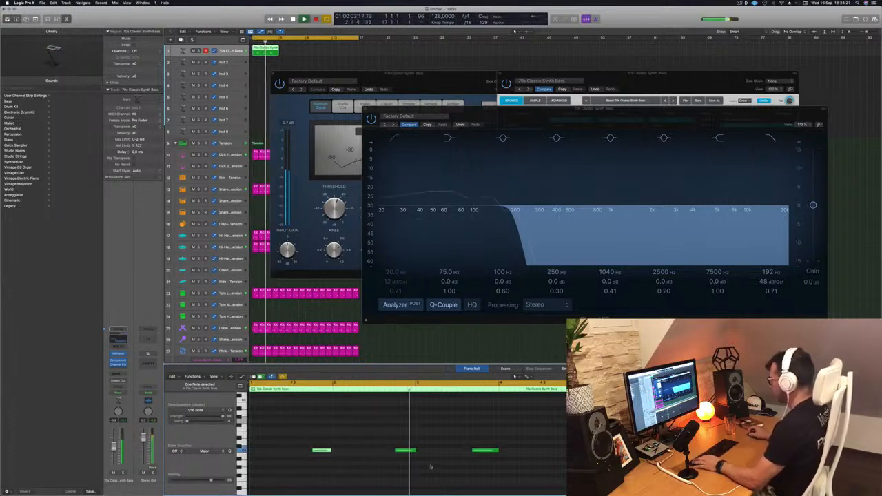
key("space")
left_click(487, 452)
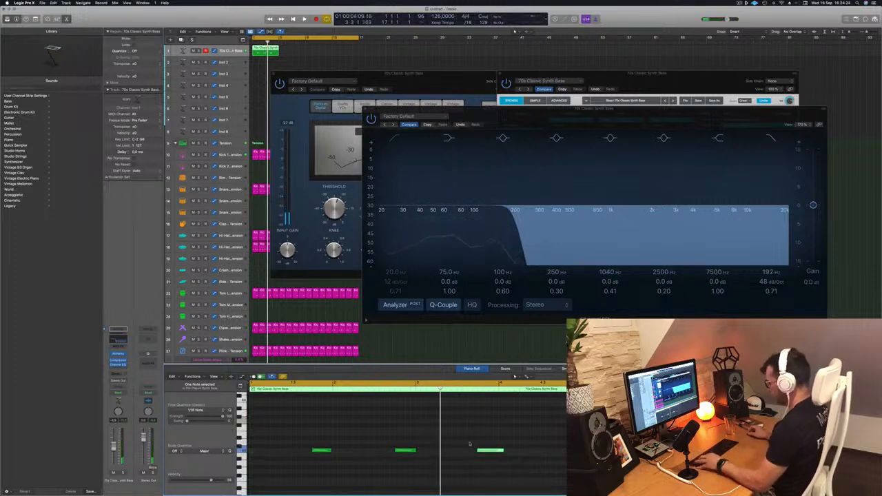
key("space")
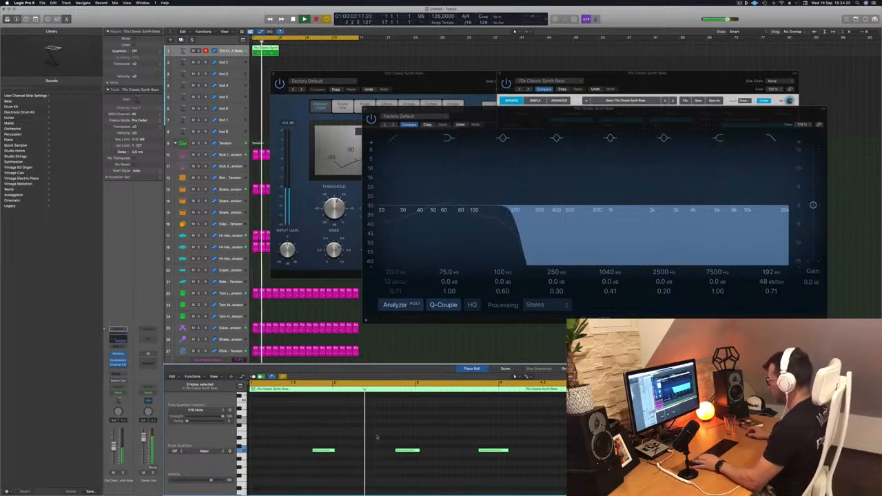
key("super+Left")
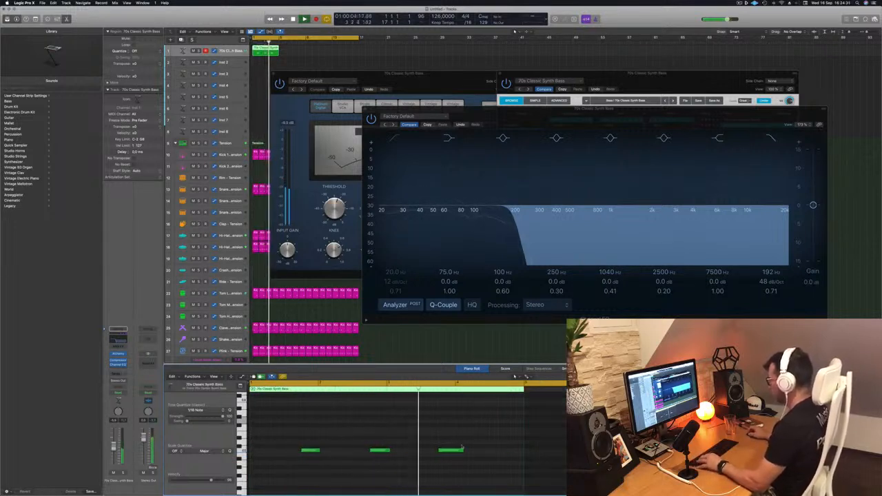
left_click_drag(463, 450, 470, 451)
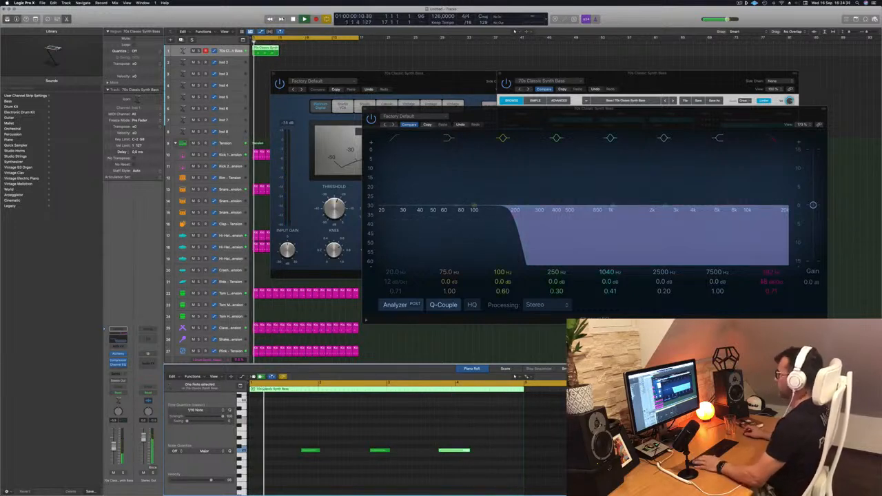
Step: Repeat the four-bar bass region to fill 16 bars and play the loop from the start
left_click_drag(267, 50, 329, 54)
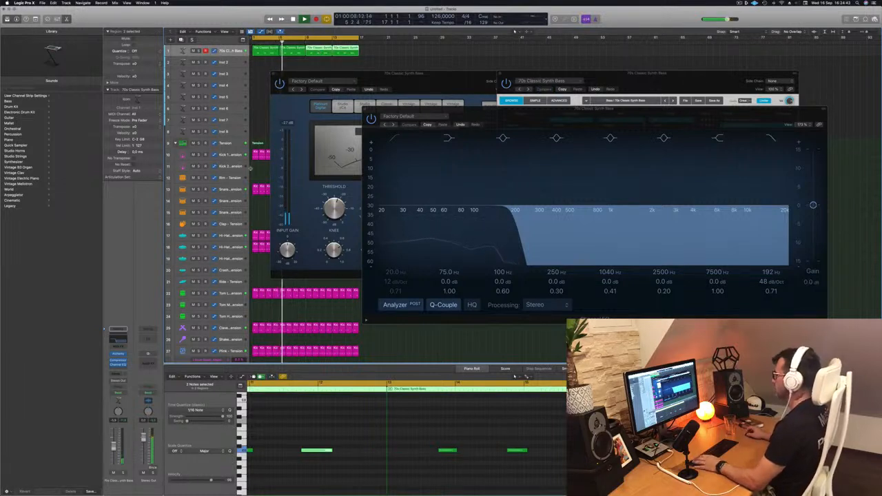
key("Return")
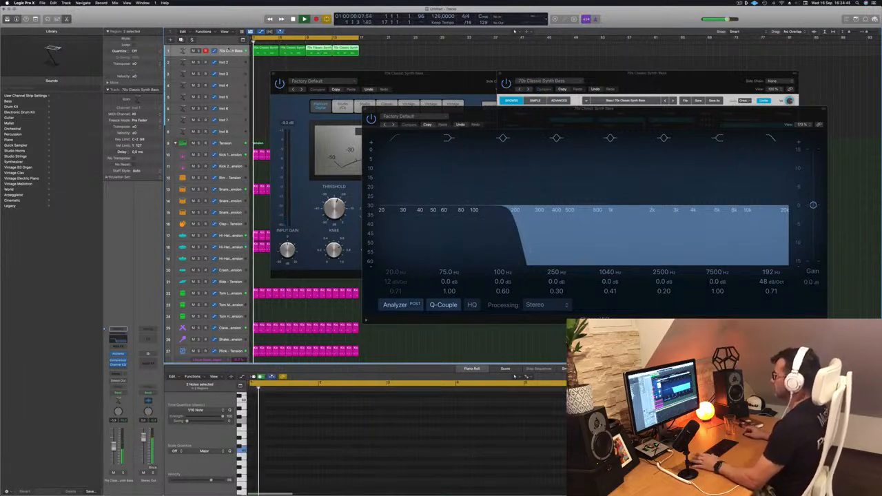
left_click(238, 51)
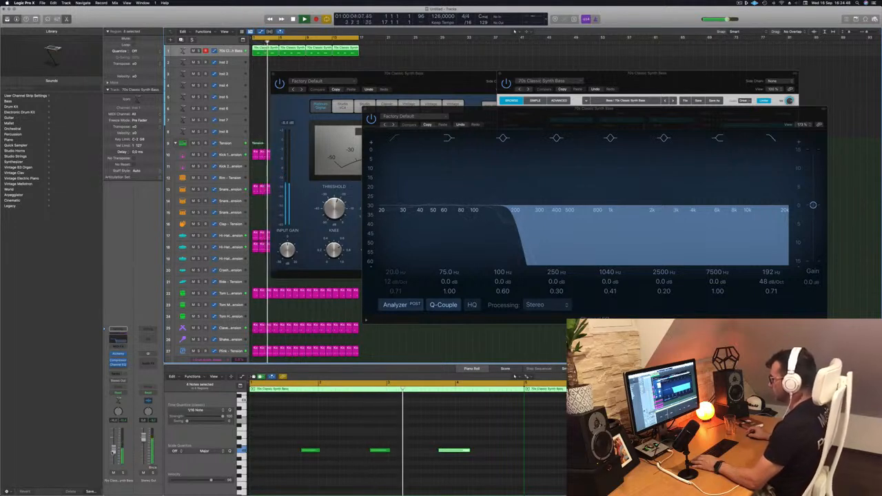
key("Return")
Step: Bring Alchemy to the front, audition snapshots such as Bright, Mod Sequence and Distorted, and choose Edgy Lead for the bass
left_click(118, 354)
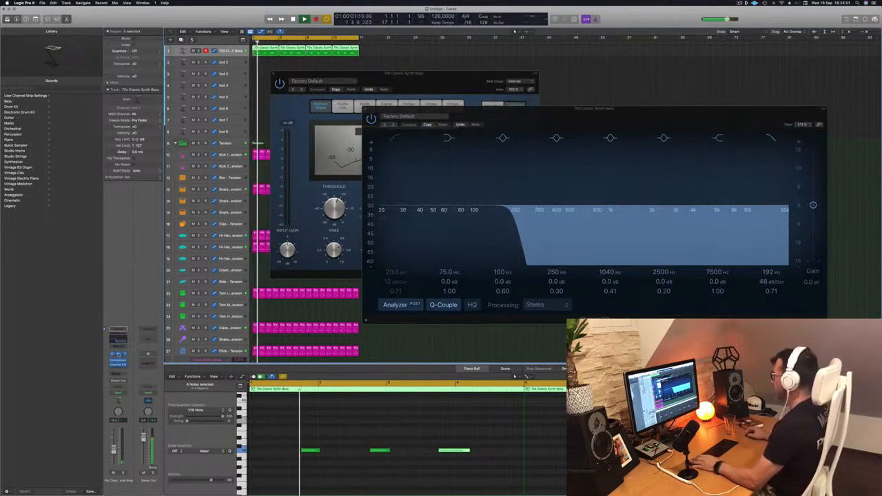
left_click(117, 354)
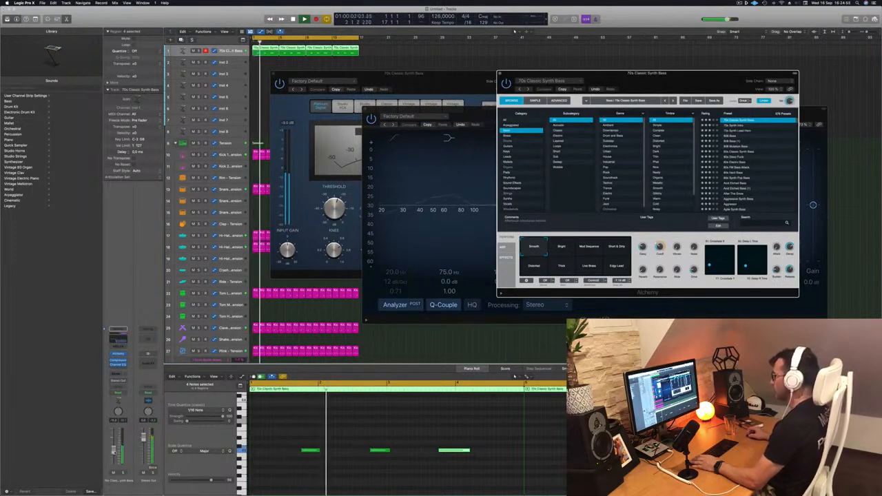
left_click(561, 247)
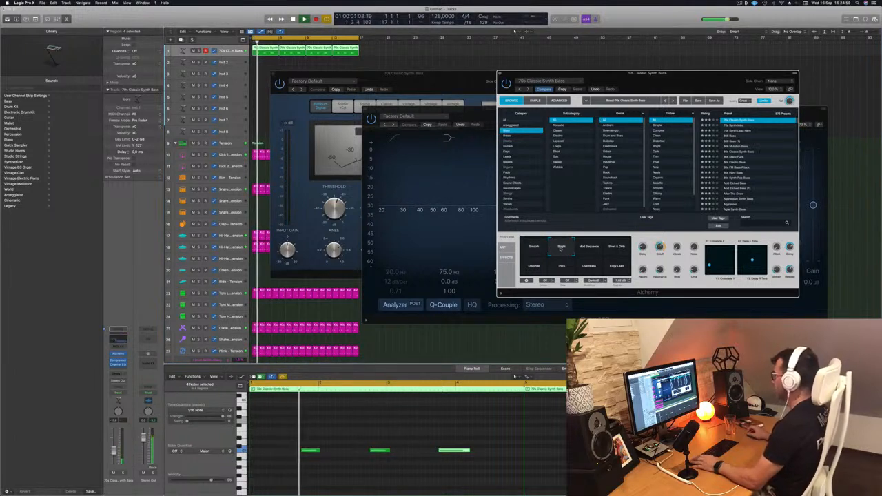
left_click(588, 248)
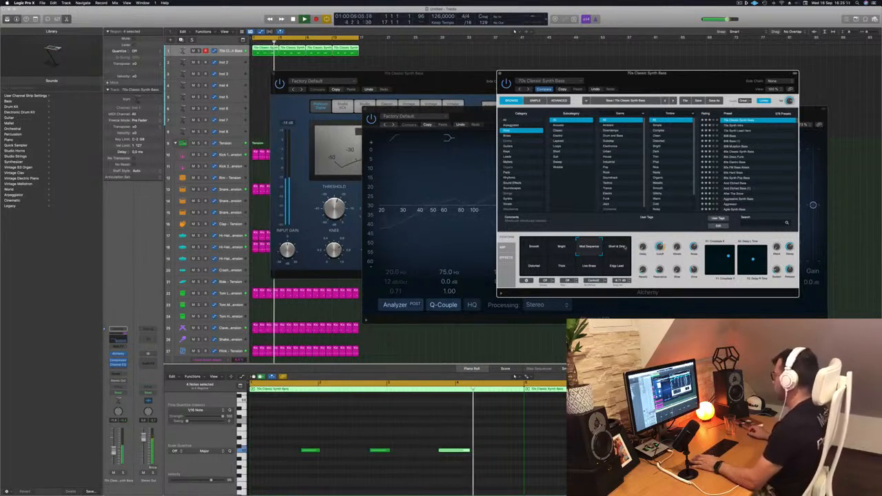
left_click(537, 266)
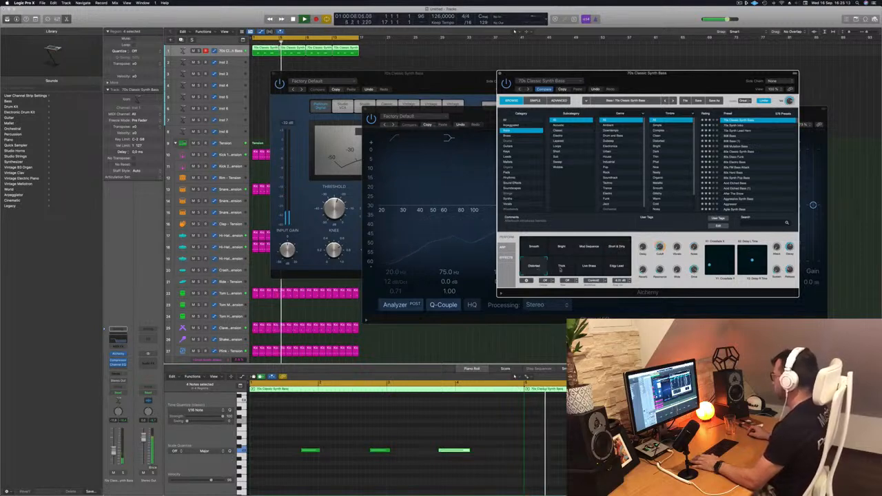
left_click(588, 267)
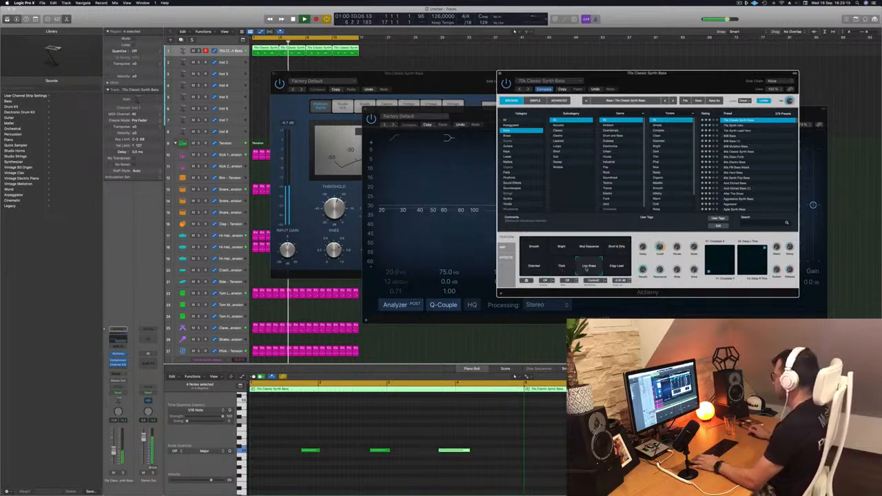
left_click(616, 268)
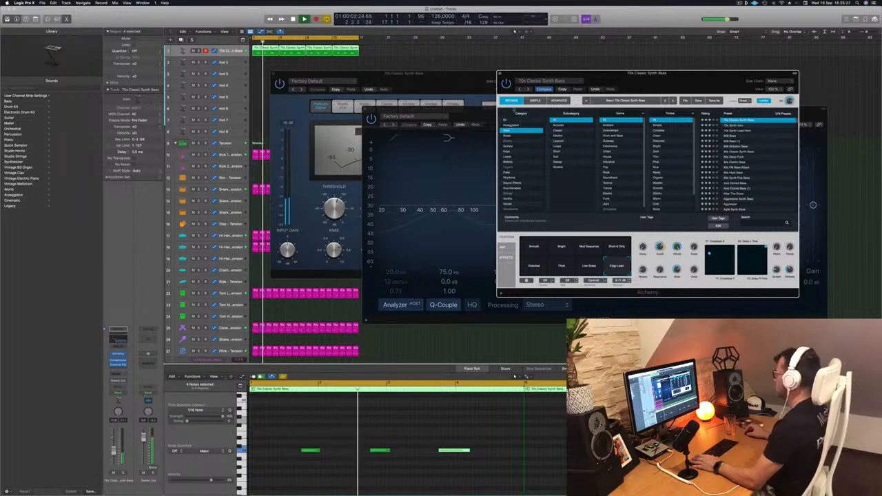
Step: Close the bass track's Alchemy, Channel EQ and Compressor windows
left_click(501, 74)
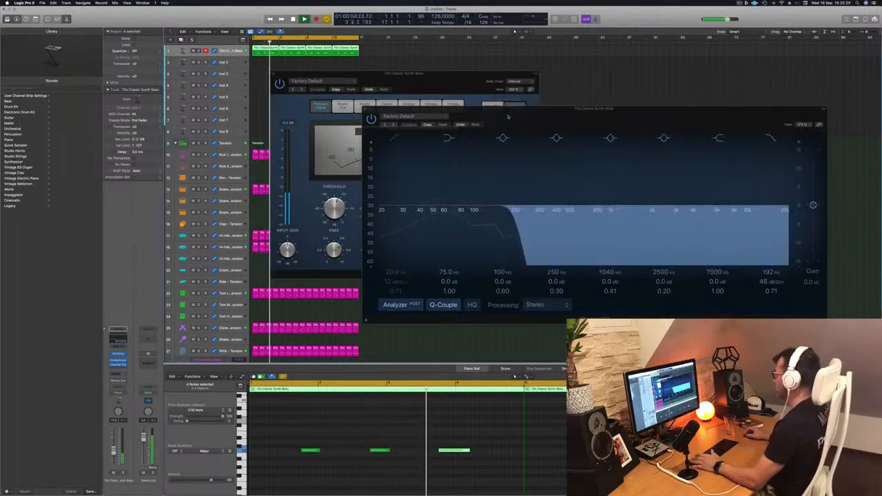
left_click_drag(508, 115, 489, 109)
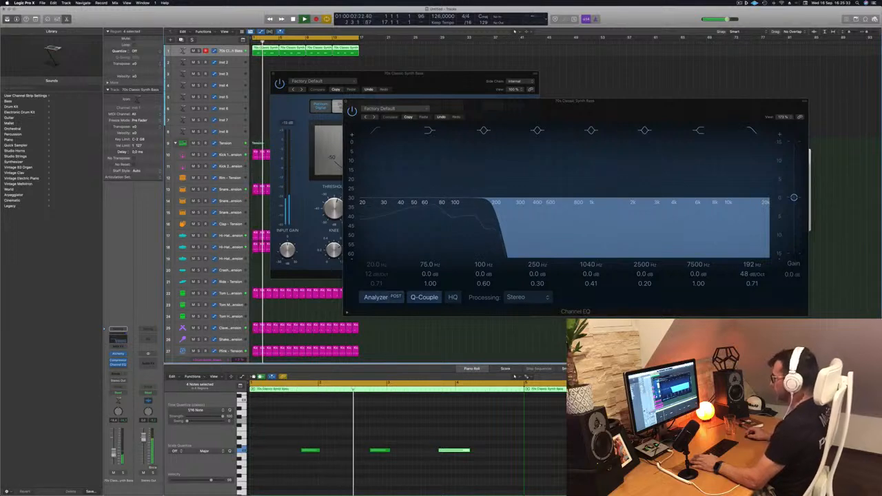
left_click(346, 102)
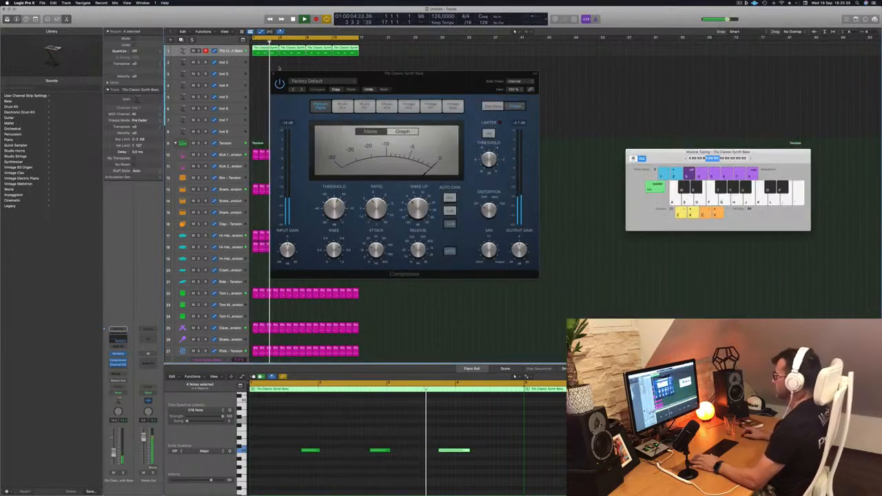
left_click(274, 74)
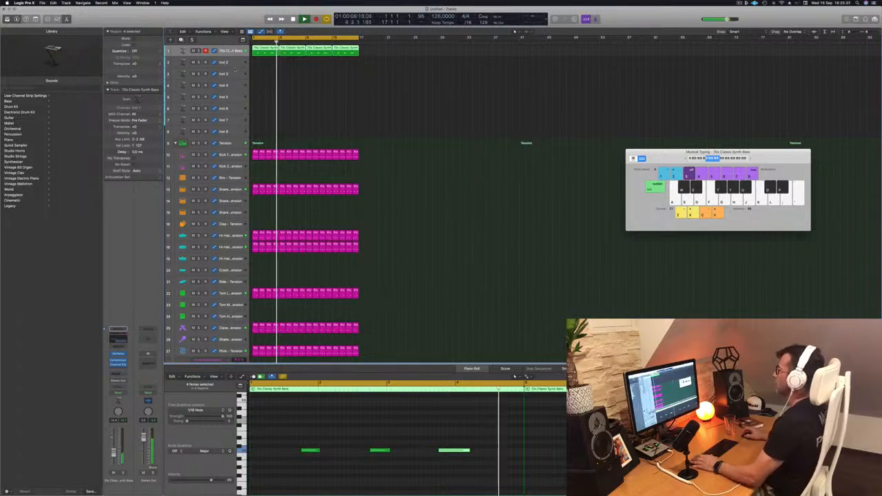
Step: Enlarge the Inst 2 track and copy the first four-bar bass region onto it at bar 1
left_click(229, 63)
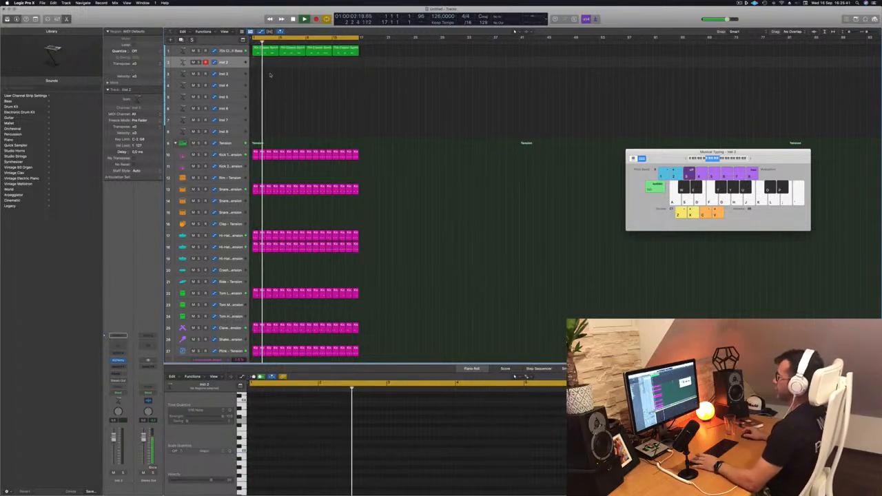
left_click_drag(233, 68, 233, 86)
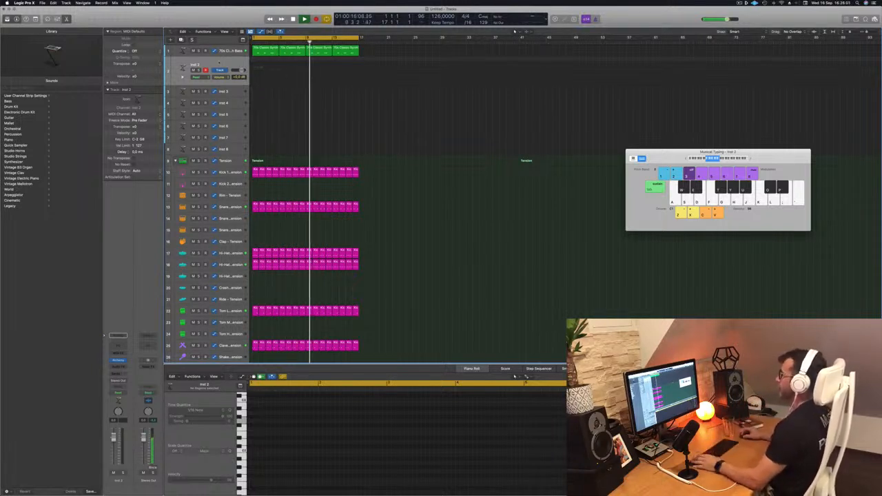
key("Return")
left_click_drag(262, 51, 262, 68)
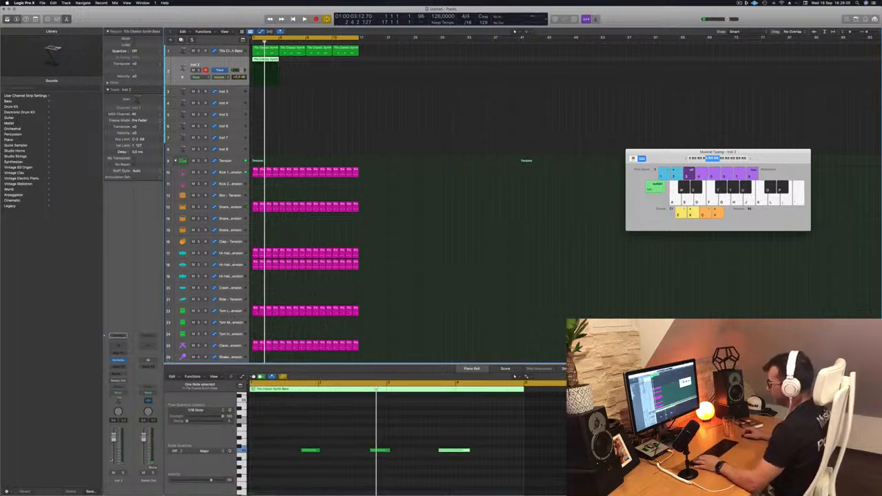
Step: Replace the first long note in the Inst 2 region with three short notes within bar 1 and play the result
scroll(314, 436, "left", 1)
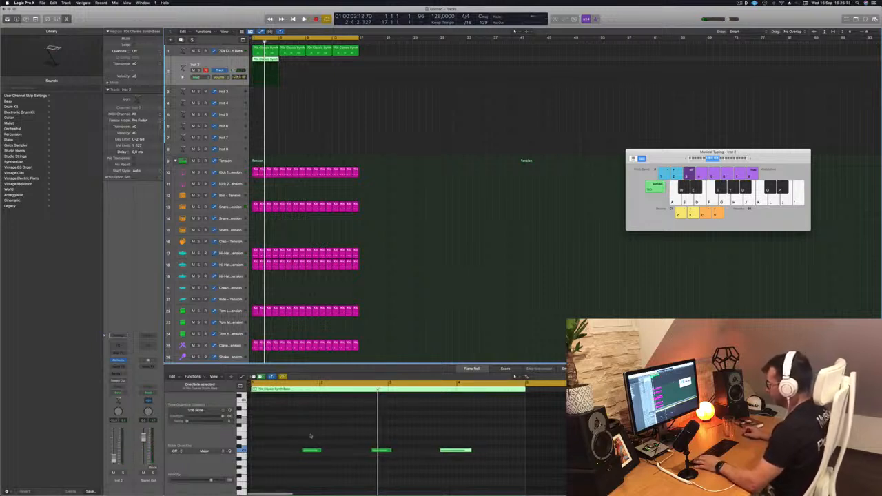
left_click_drag(310, 451, 282, 455)
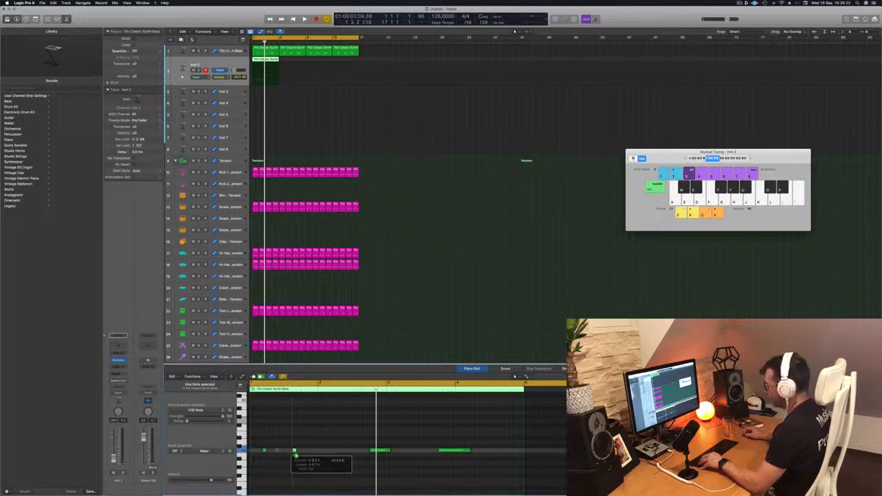
left_click_drag(299, 455, 299, 454)
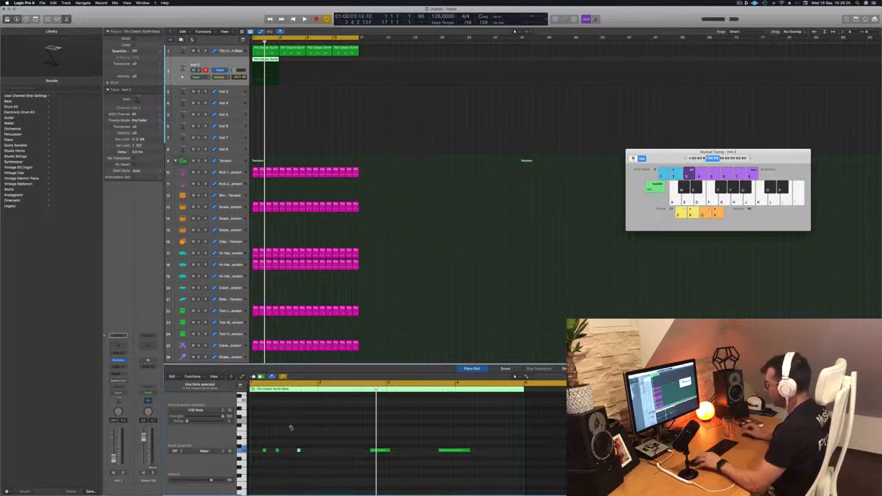
key("space")
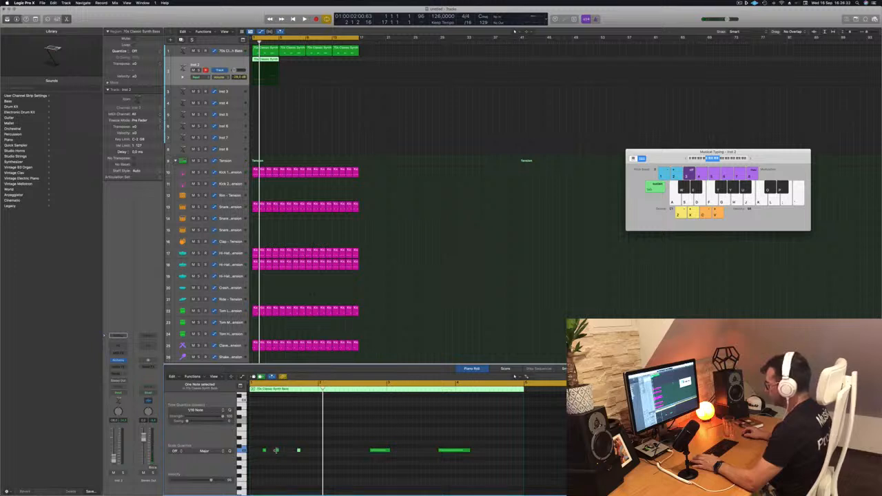
Step: Move the three short notes in bar 1 earlier and closer together with even spacing, and play the result
left_click_drag(278, 452, 281, 451)
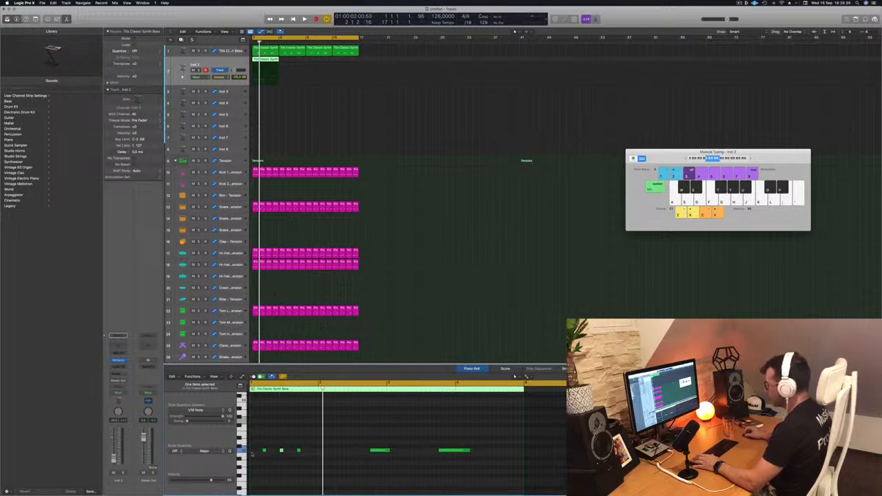
left_click_drag(264, 452, 260, 453)
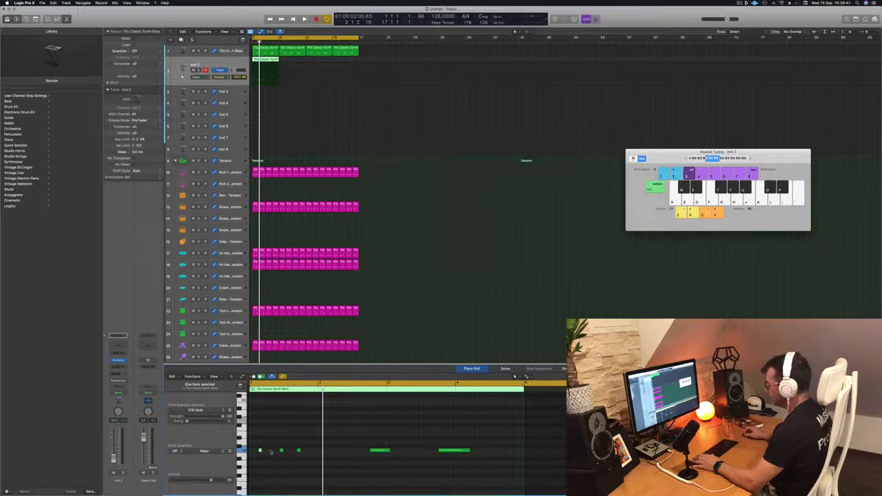
left_click_drag(282, 452, 275, 453)
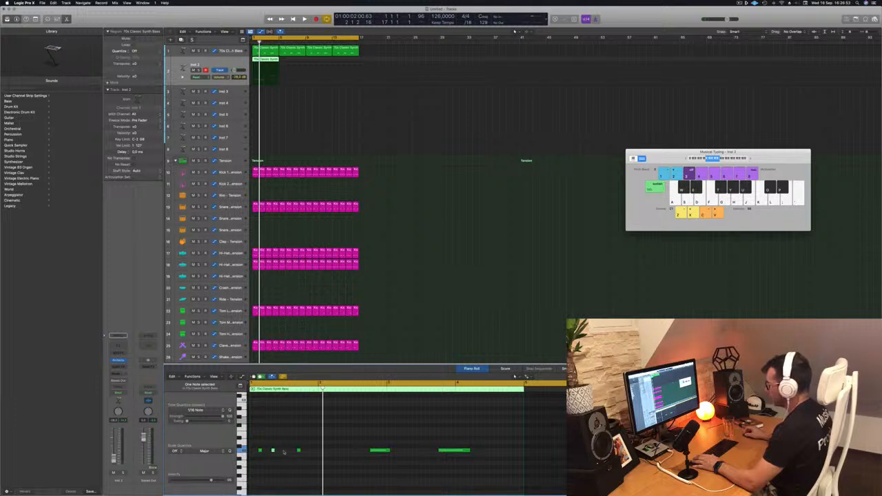
left_click_drag(295, 452, 287, 452)
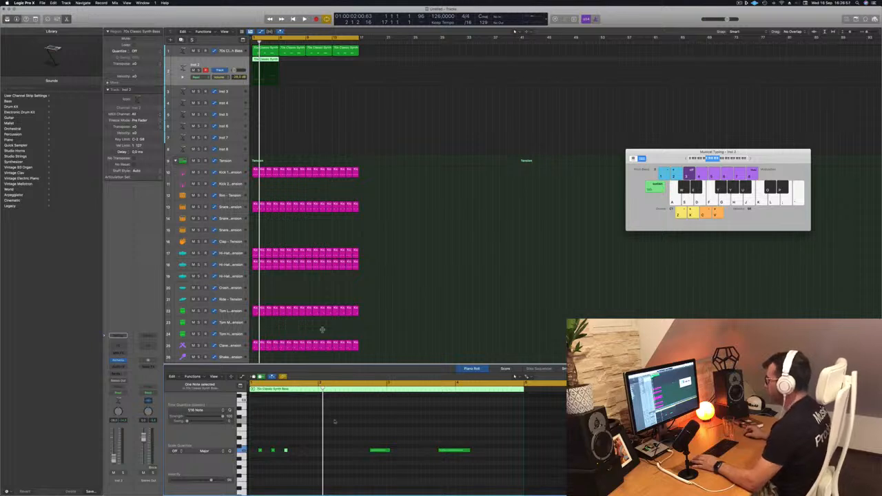
key("space")
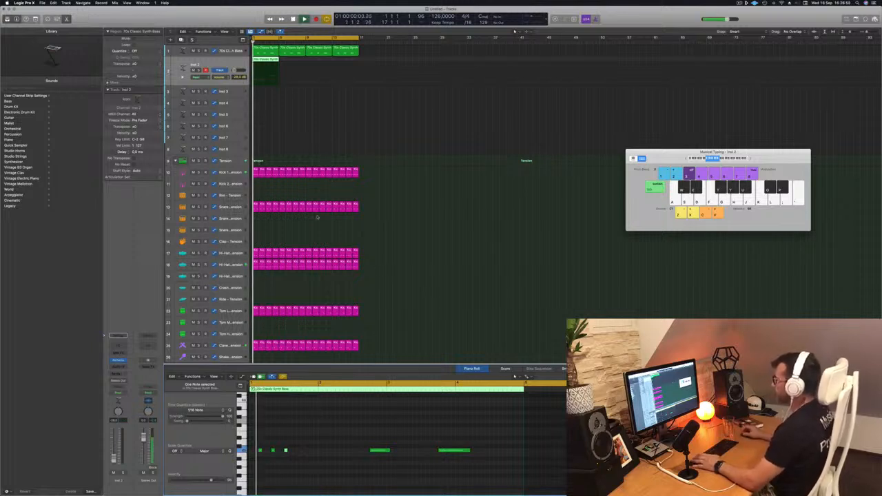
key("space")
Step: Replace the remaining long notes with copies of the three-note pattern in bars 2 to 4 and repeat the region to fill 16 bars
left_click_drag(350, 439, 469, 460)
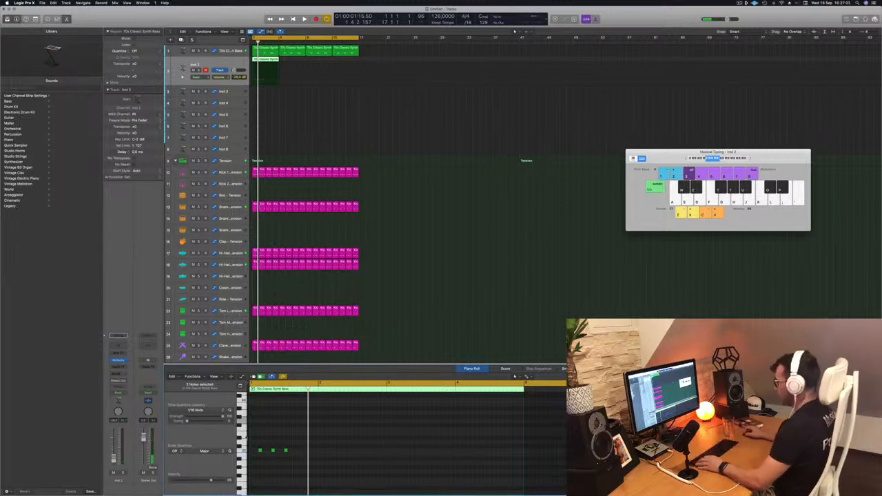
left_click_drag(260, 451, 330, 453)
key("super+a")
left_click_drag(283, 453, 396, 458)
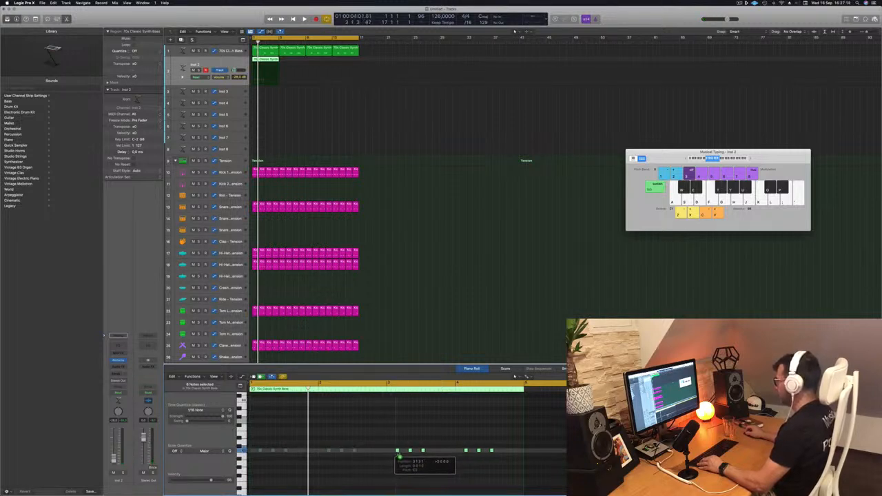
left_click_drag(397, 455, 397, 455)
key("space")
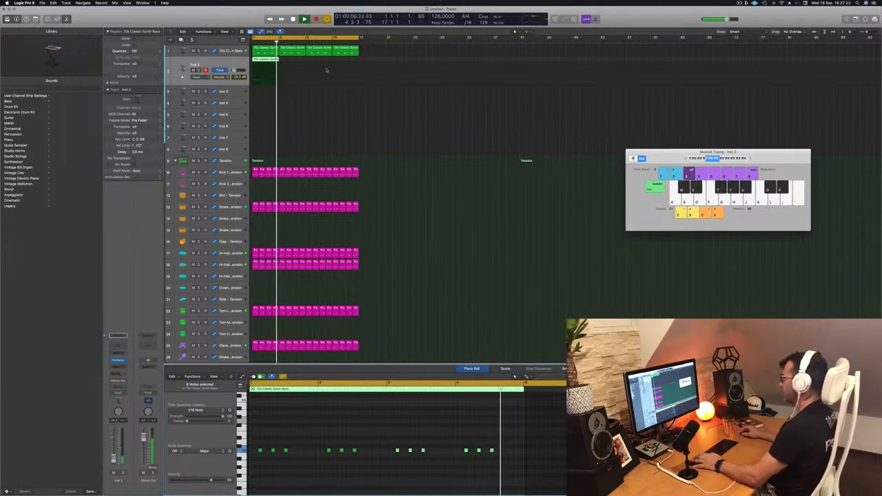
left_click_drag(268, 66, 315, 66)
key("space")
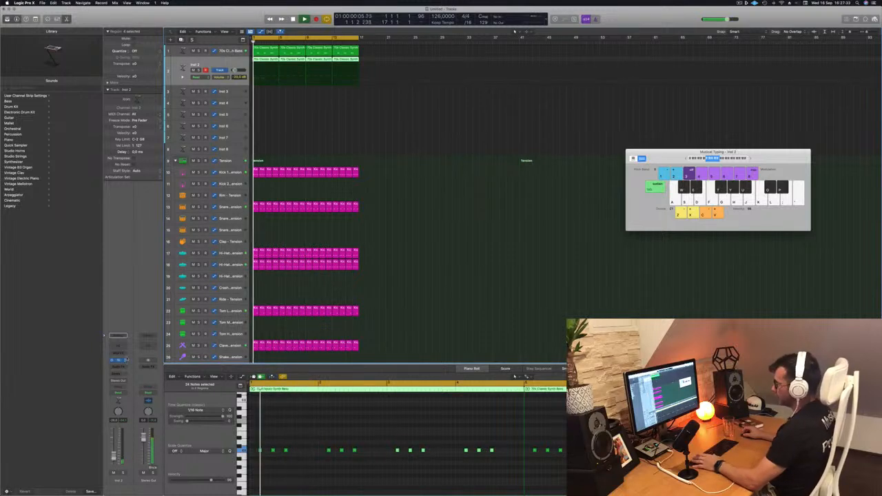
Step: Open Alchemy on the Inst 2 track, filter its presets to Keys and audition Water Jug Clockwork
left_click(119, 361)
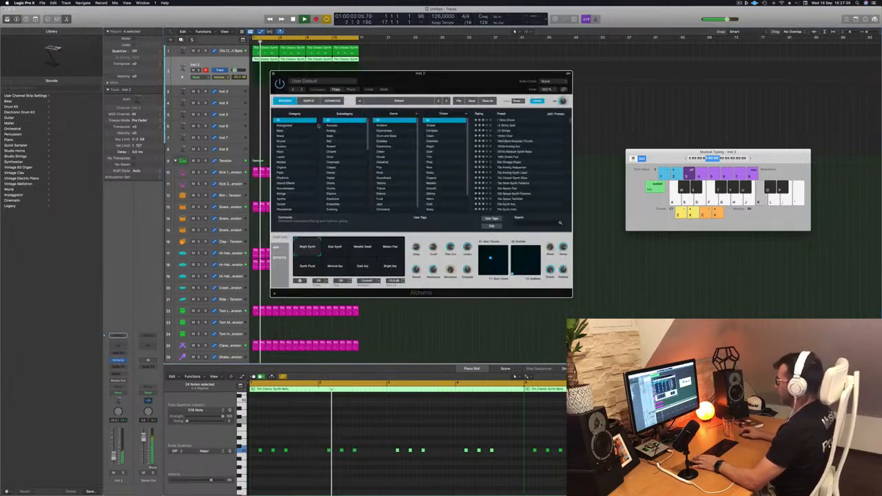
left_click_drag(430, 82, 478, 137)
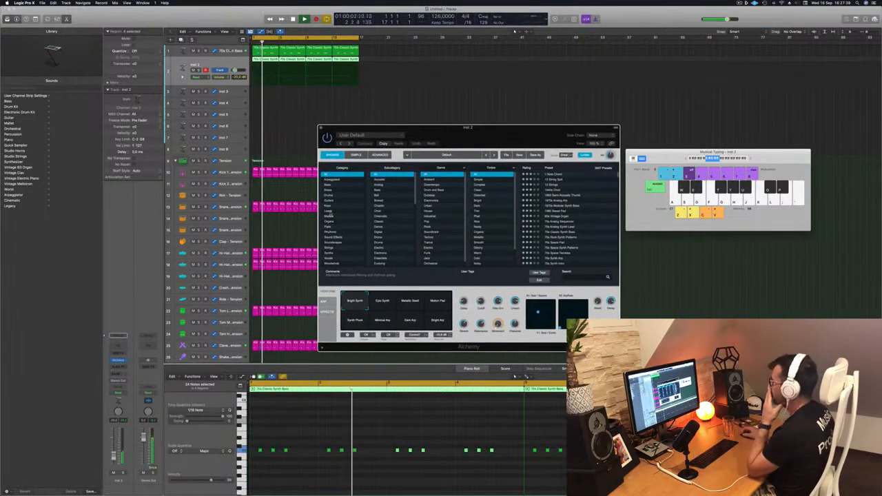
left_click(328, 207)
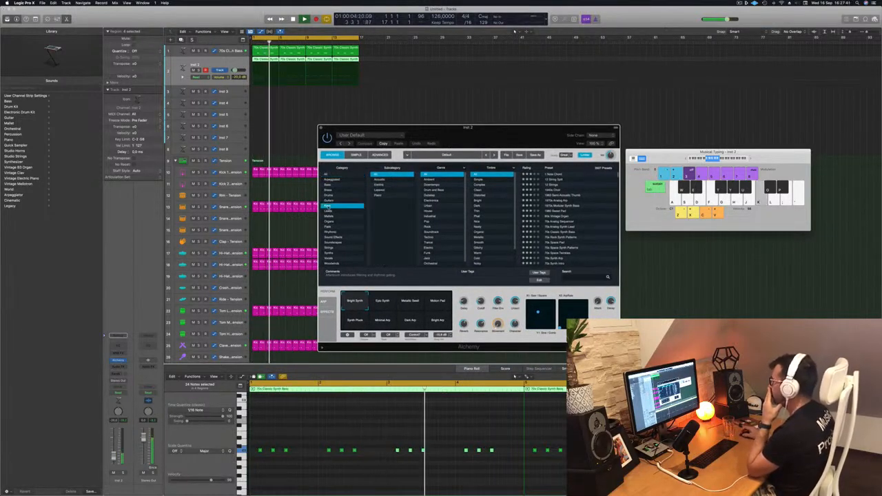
scroll(558, 219, "down", 10)
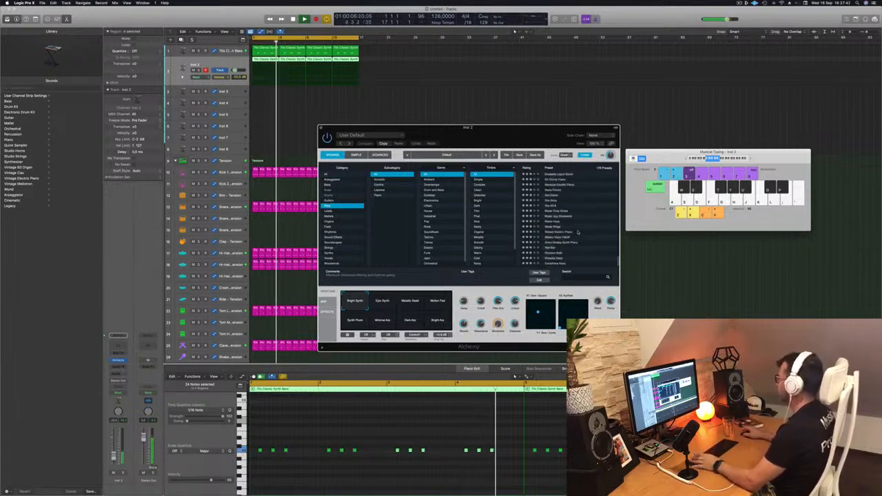
left_click(556, 217)
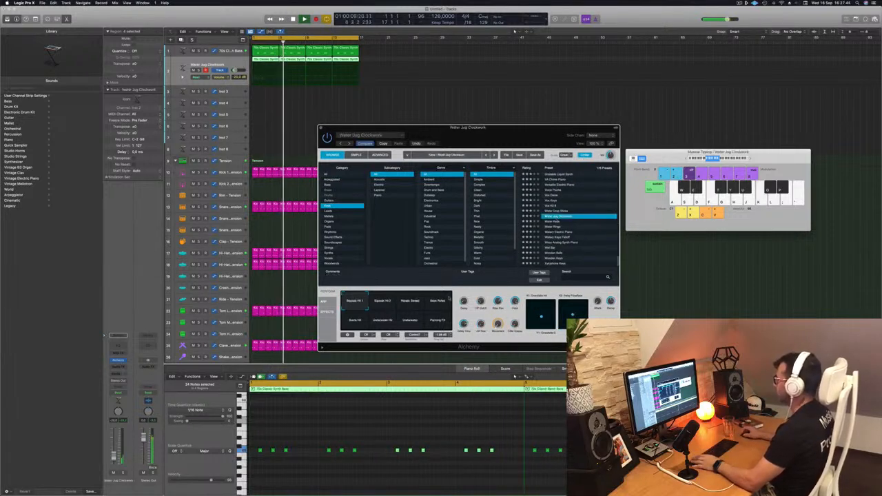
left_click(352, 441)
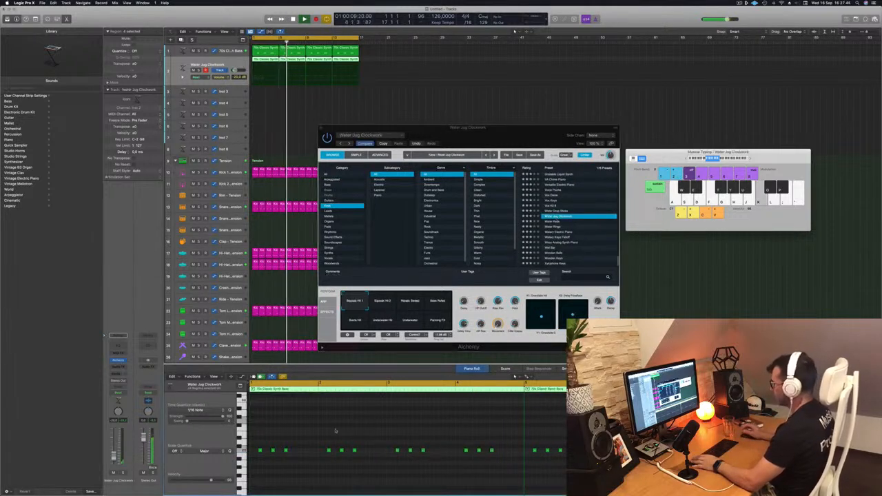
key("space")
Step: Audition the Water Keys preset, load the Vox preset listed directly above Vox Keys, and return to the start
left_click(581, 221)
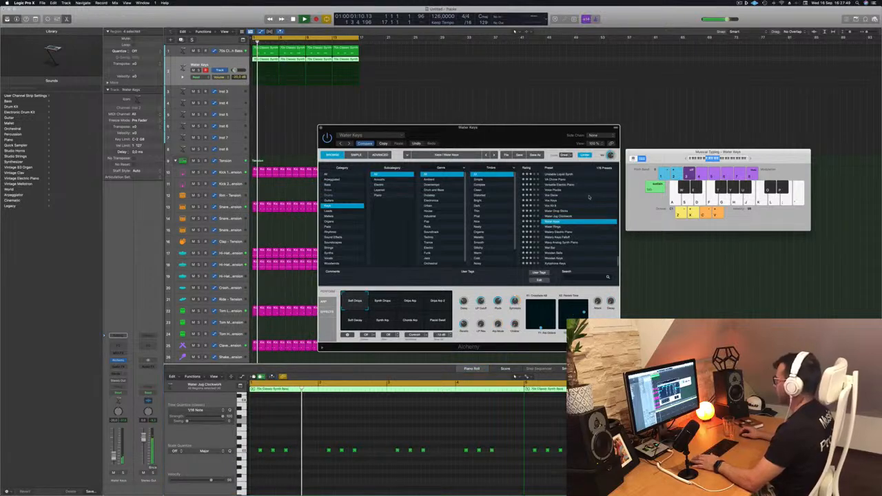
scroll(589, 212, "up", 2)
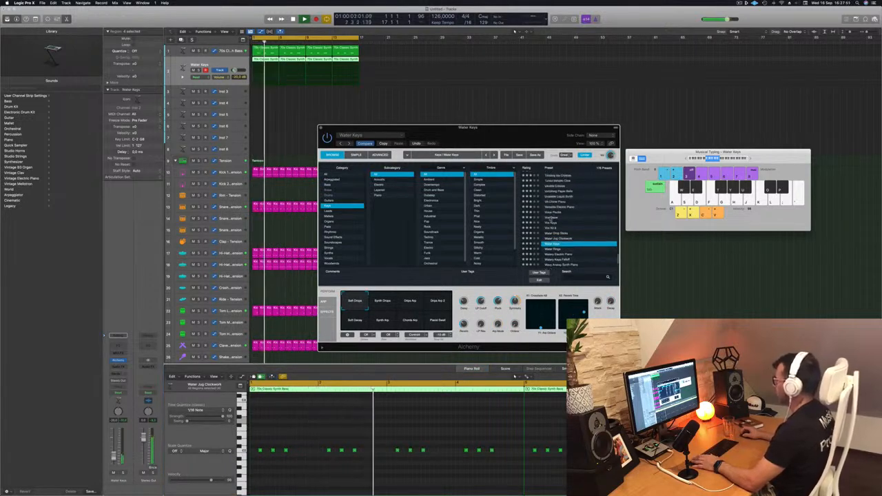
left_click(551, 218)
key("Return")
Step: Raise the second instrument track's volume to about -11.4 dB while playing the loop from the start
key("k")
key("k")
left_click_drag(114, 452, 114, 453)
key("k")
key("Return")
key("k")
key("k")
Step: Add a Channel EQ to the second instrument track with a 48 dB/Oct high-cut filter at 344 Hz
left_click(118, 335)
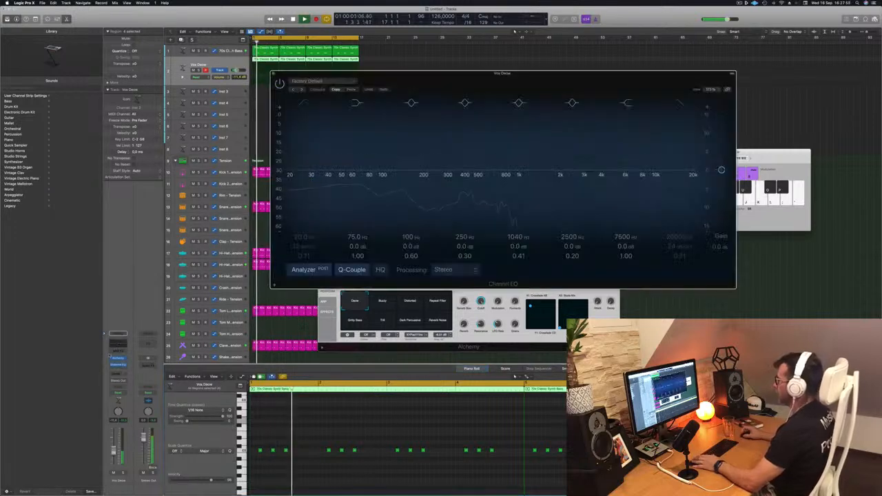
left_click(681, 104)
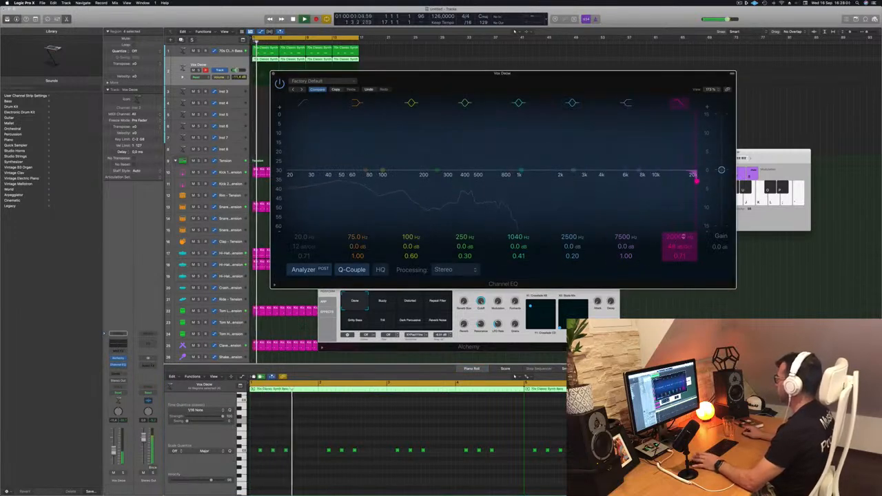
left_click_drag(694, 178, 463, 174)
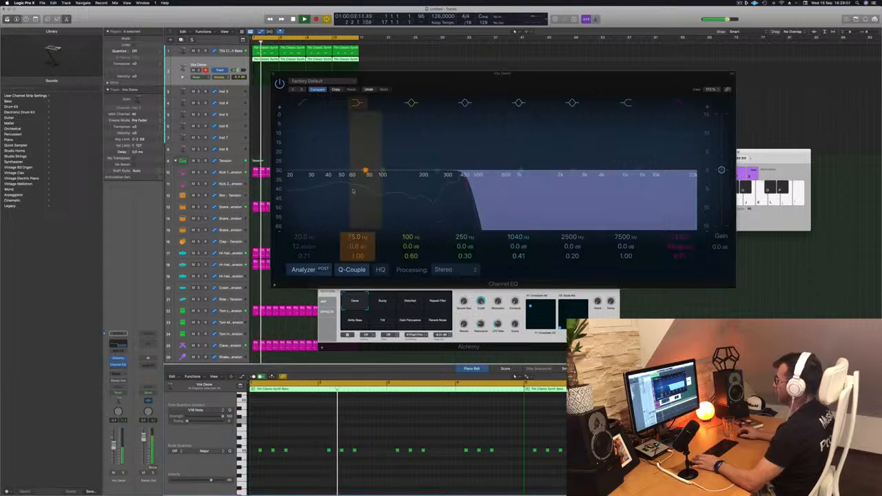
left_click_drag(468, 181, 455, 181)
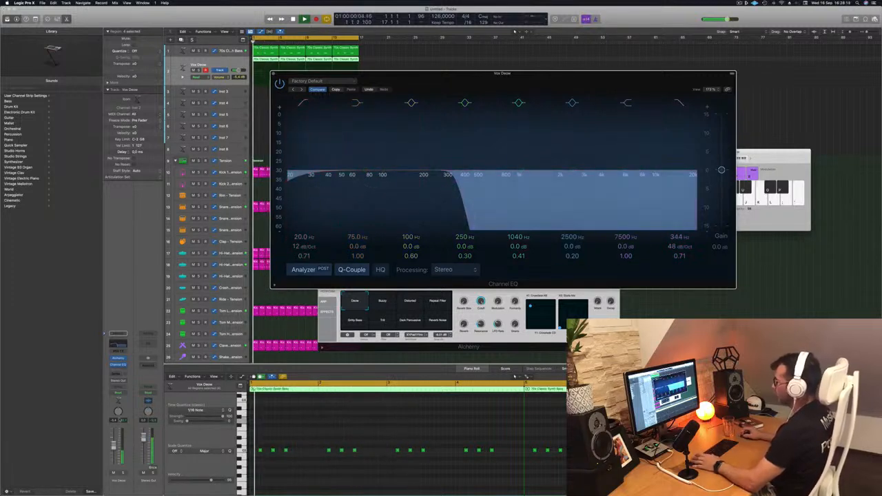
Step: Bring Alchemy to the front, audition its Buzzy and Distorted snapshots, and raise the track volume
left_click(452, 319)
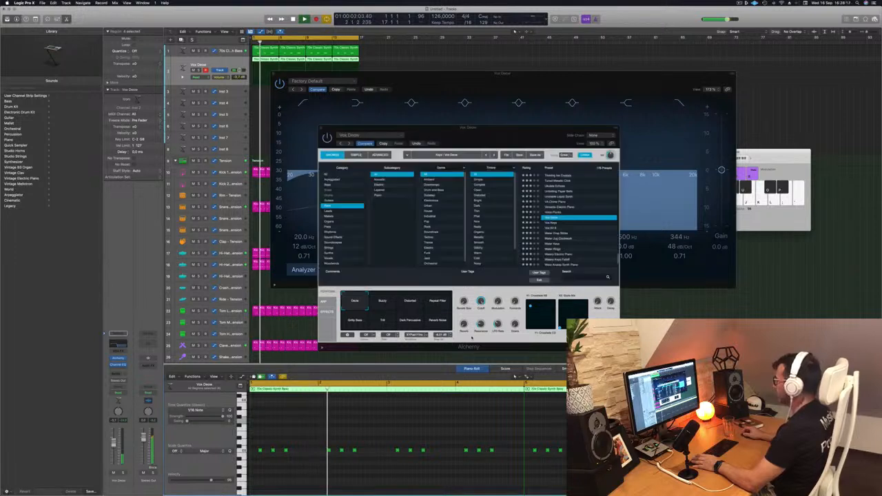
mouse_move(514, 132)
left_mouse_down()
mouse_move(542, 135)
mouse_move(519, 135)
left_mouse_up()
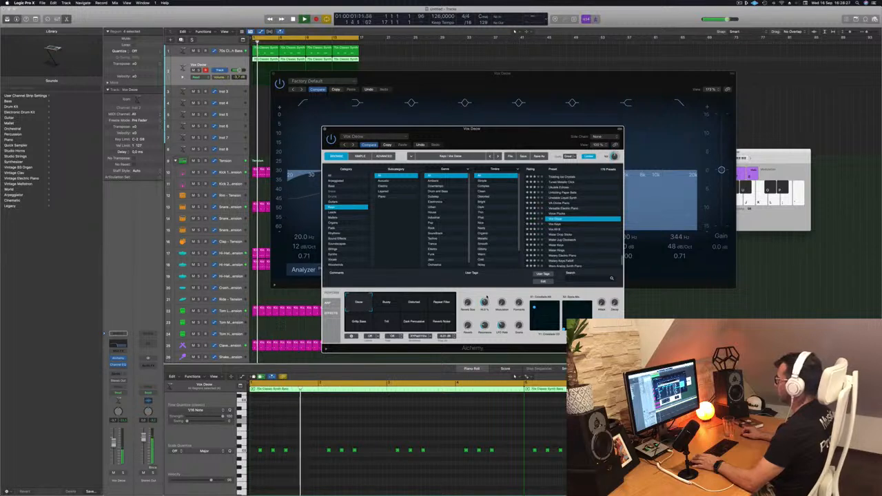
left_click(387, 307)
left_click(415, 306)
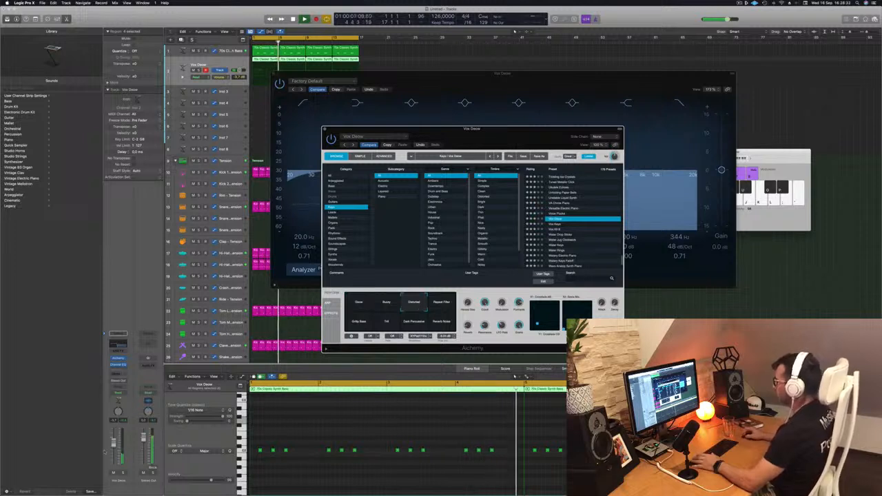
left_click_drag(114, 443, 117, 438)
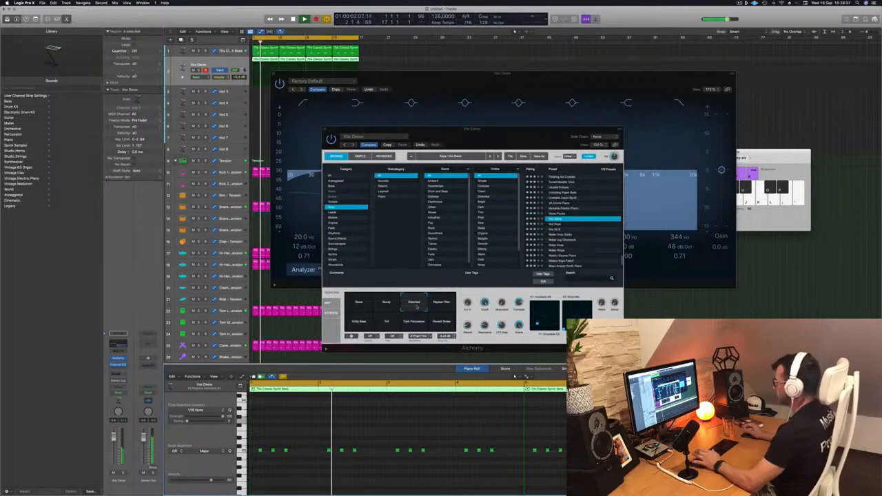
Step: Audition the Repeat Filter, Gritty Bass, Trill, Dark Percussive and Reverb Noise snapshots in Alchemy
left_click(443, 305)
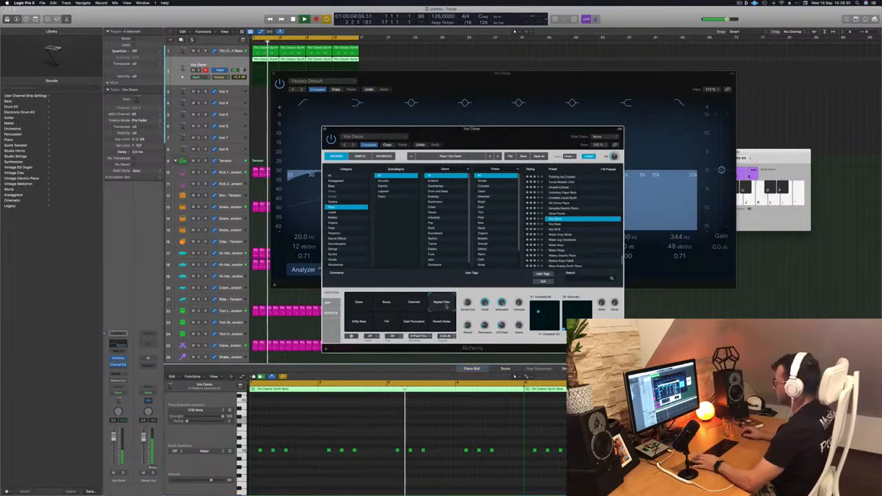
left_click(361, 324)
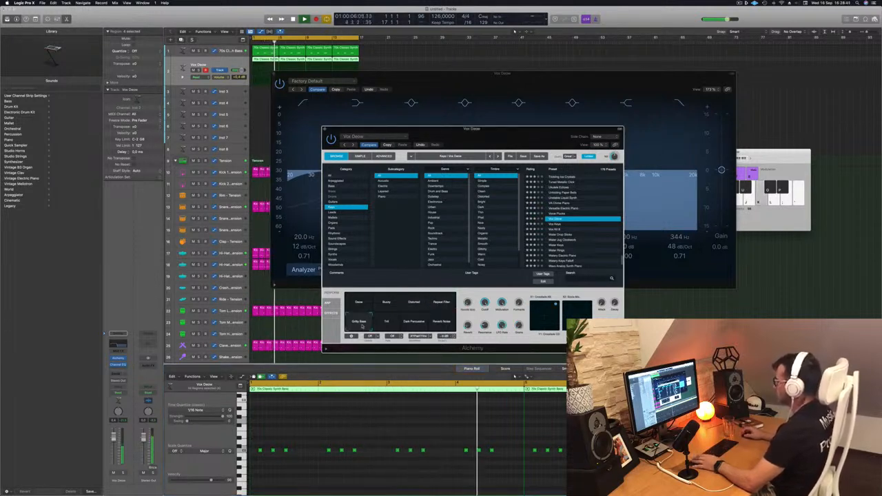
left_click(383, 327)
left_click(413, 322)
left_click(443, 323)
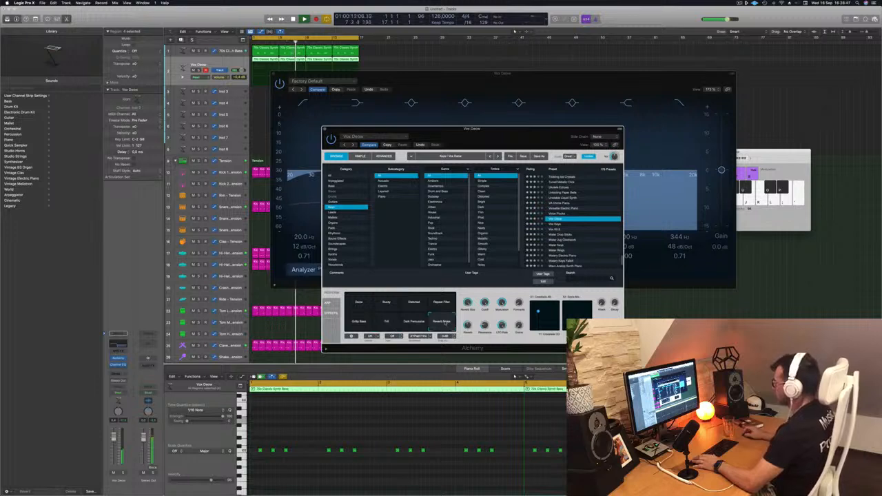
Step: Compare the Buzzy and Distorted snapshots again, and choose the first snapshot in the grid for the part
left_click(383, 303)
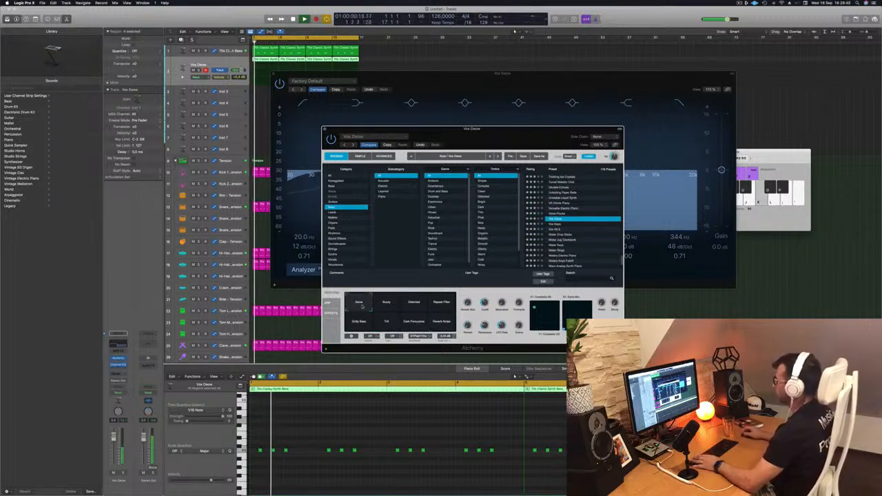
left_click(409, 303)
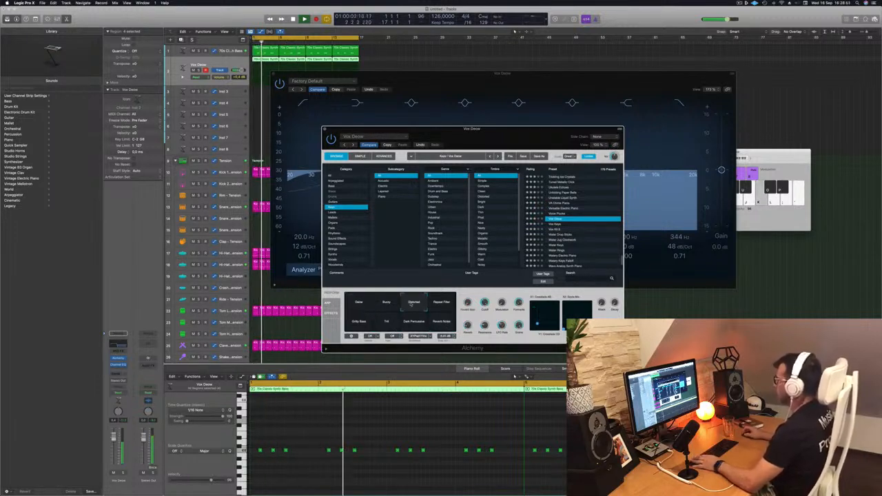
left_click(387, 305)
left_click(413, 304)
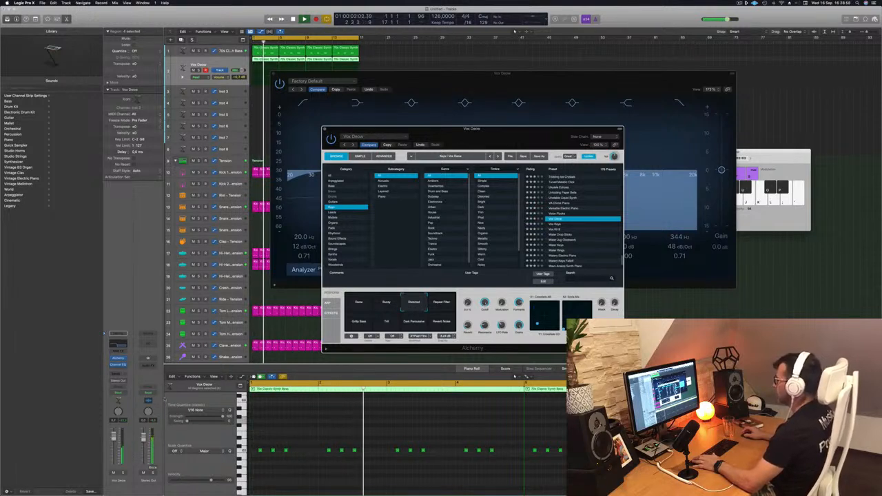
left_click_drag(481, 140, 442, 149)
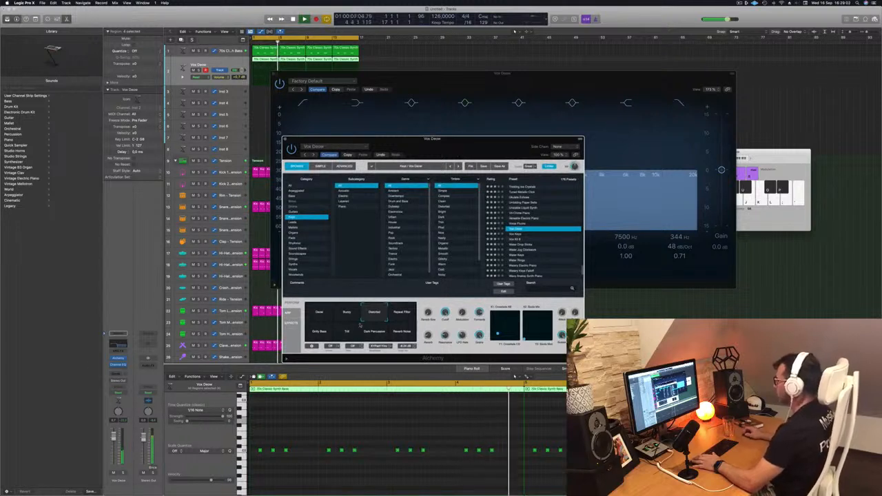
left_click(319, 318)
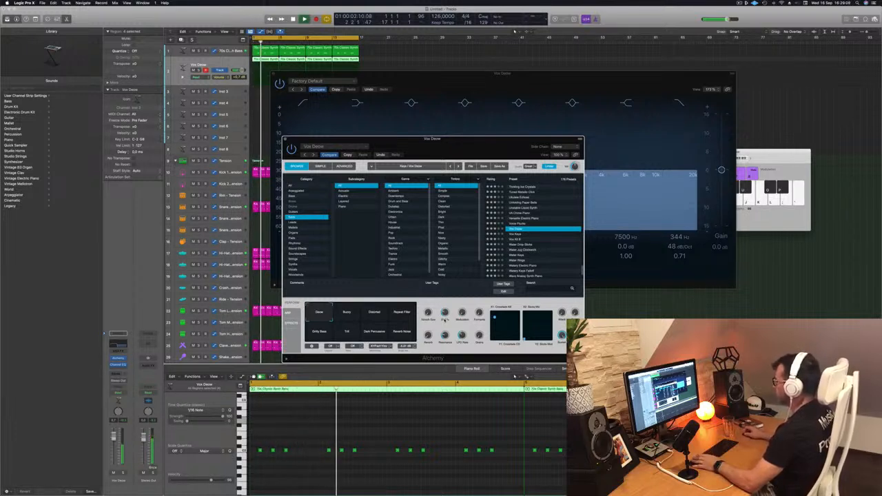
Step: Bring the Channel EQ in front of Alchemy, raise its high cut to about 400 Hz and its low cut to about 200 Hz
left_click_drag(533, 151, 721, 167)
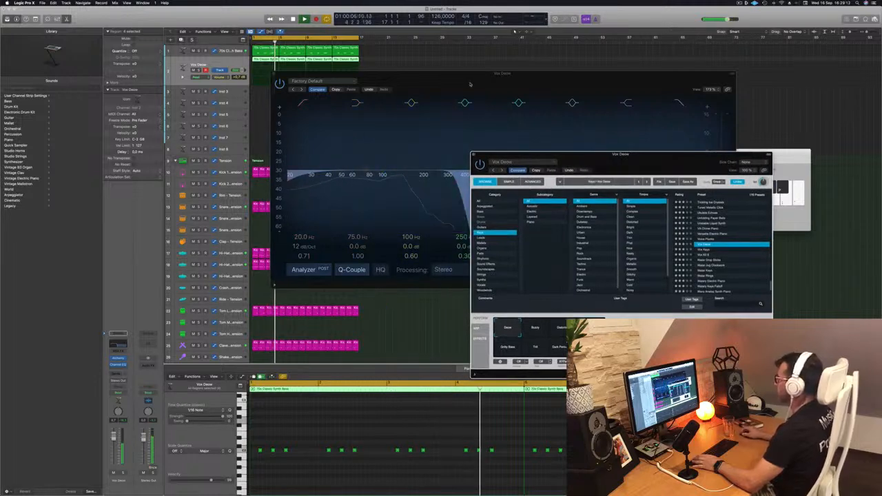
left_click_drag(448, 81, 333, 108)
mouse_move(333, 205)
left_mouse_down()
mouse_move(386, 208)
mouse_move(314, 207)
mouse_move(351, 207)
left_mouse_up()
left_click_drag(174, 206, 296, 207)
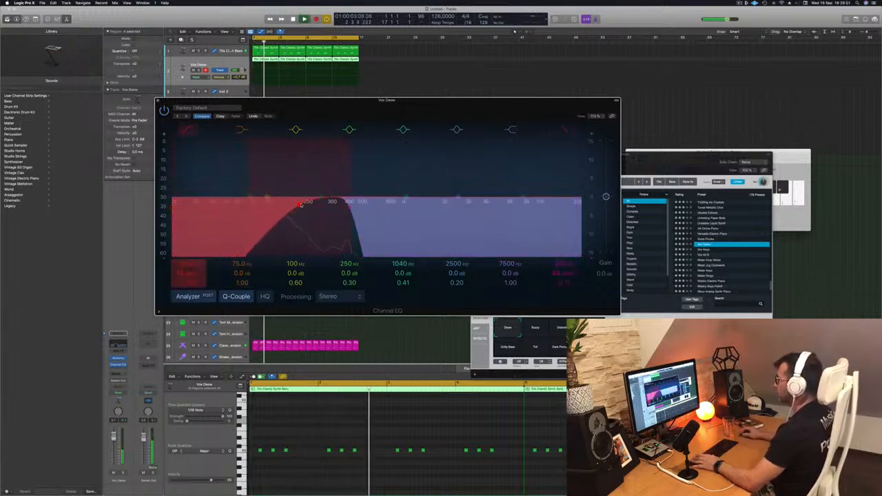
Step: Replay the loop to check the filtered part, lower its track volume, and close the Channel EQ window
key("space")
left_click_drag(766, 172, 760, 173)
key("space")
key("space")
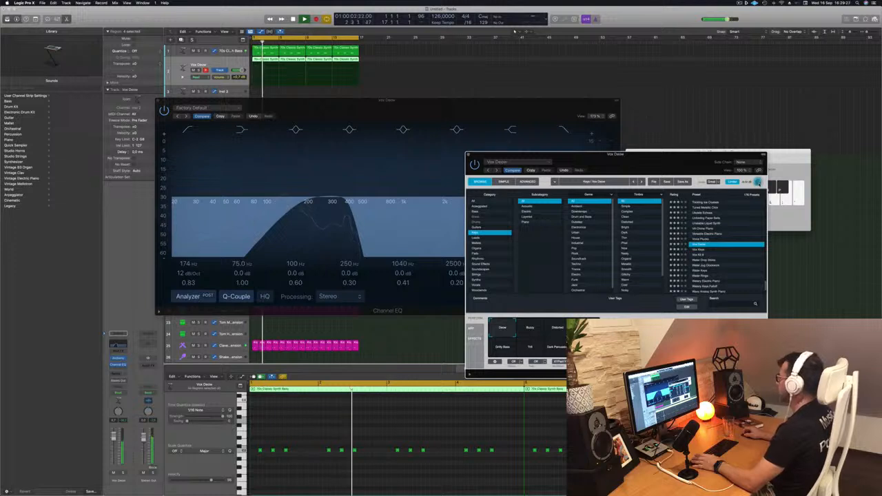
left_click_drag(410, 115, 524, 105)
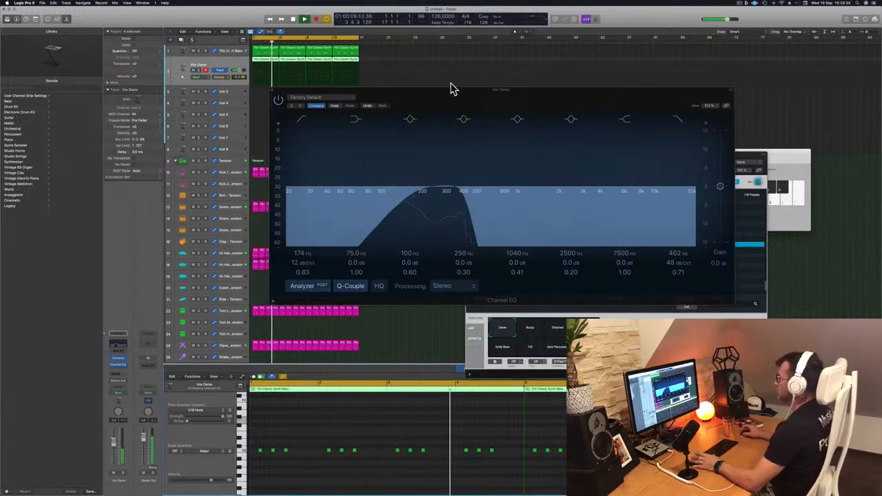
left_click_drag(449, 93, 494, 116)
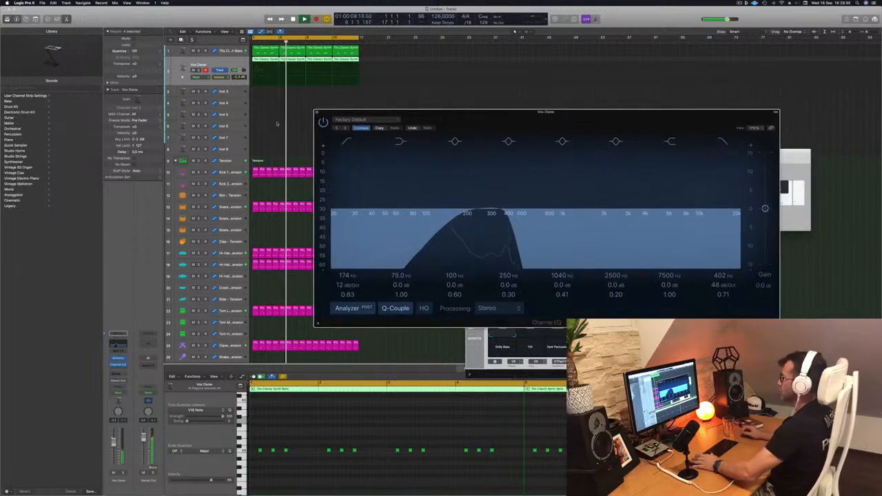
left_click(318, 113)
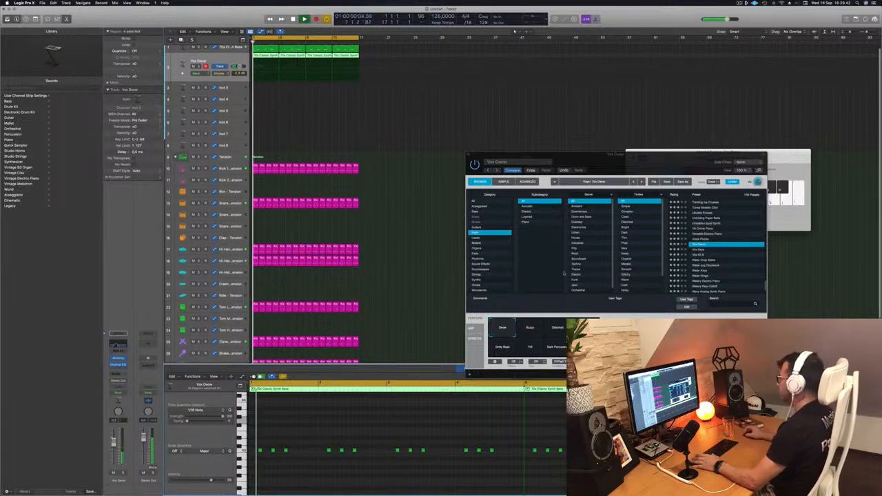
Step: Try the VA Chime Piano preset in Alchemy, and switch the part to the Unstable Liquid Synth preset
scroll(703, 249, "up", 3)
left_click(702, 257)
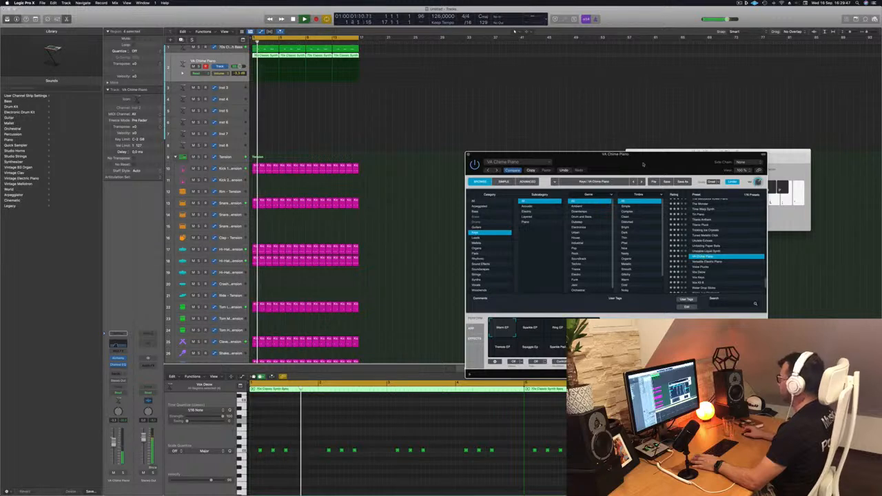
left_click_drag(644, 164, 592, 117)
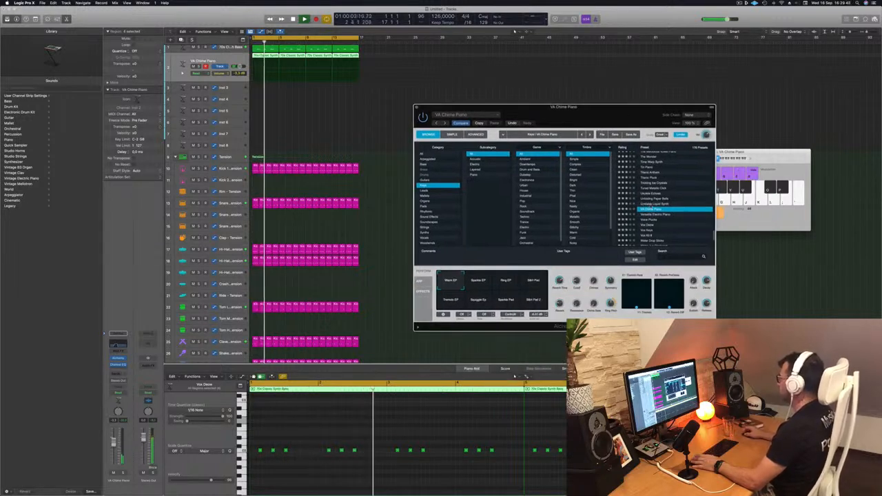
key("Up")
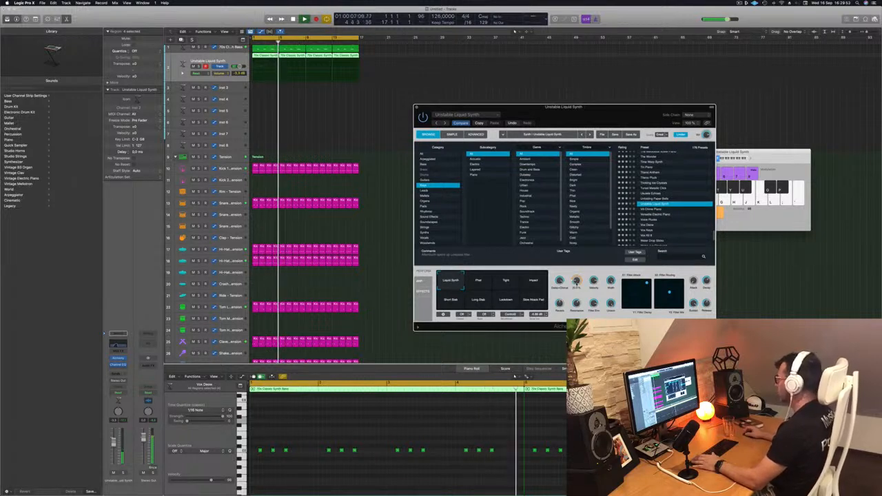
Step: Lower the track volume further and audition the Pluck, Tight and Impact snapshots of Unstable Liquid Synth
mouse_move(576, 295)
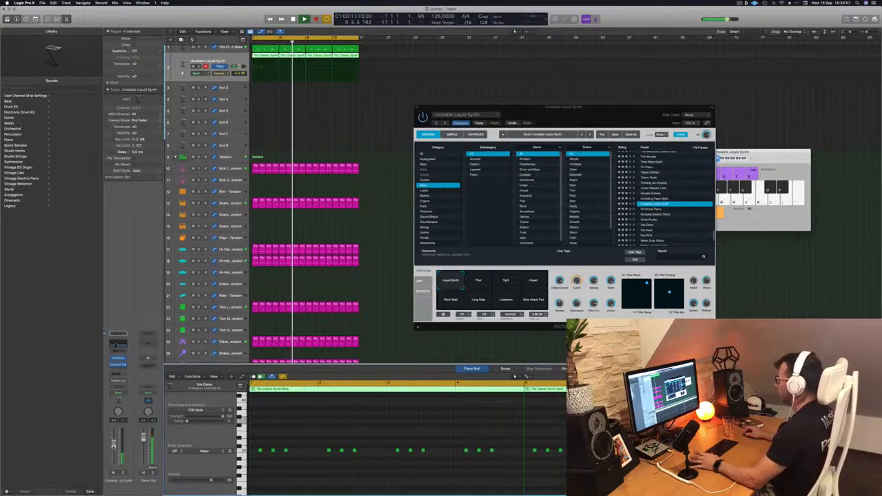
left_click(477, 281)
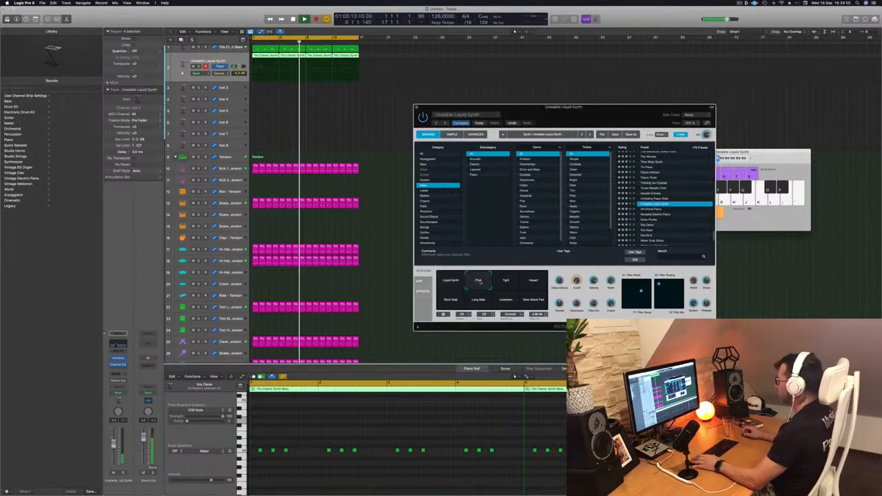
left_click(506, 281)
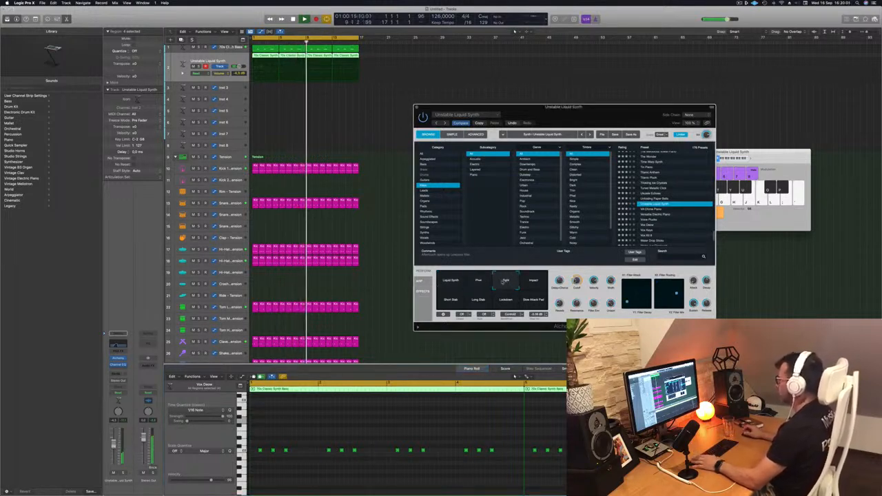
left_click(535, 282)
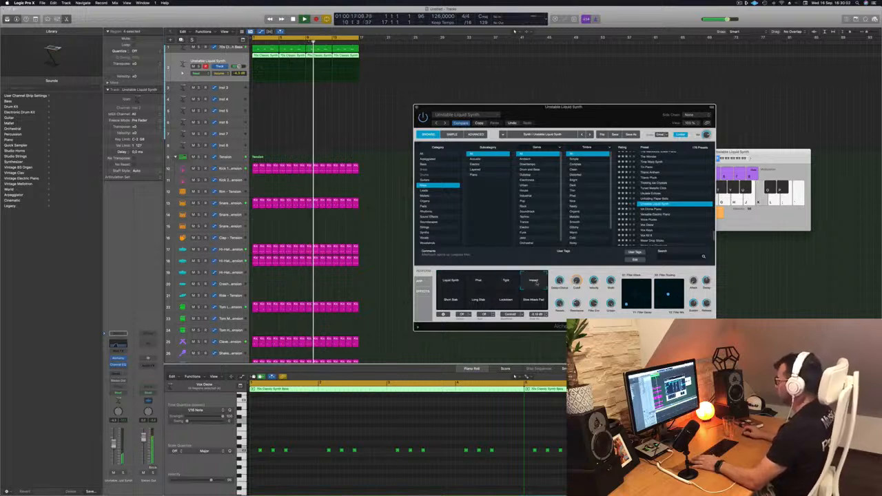
Step: Audition the Short Stab, Long Stab and Lockdown variations of Unstable Liquid Synth and settle on Liquid Synth
left_click(450, 300)
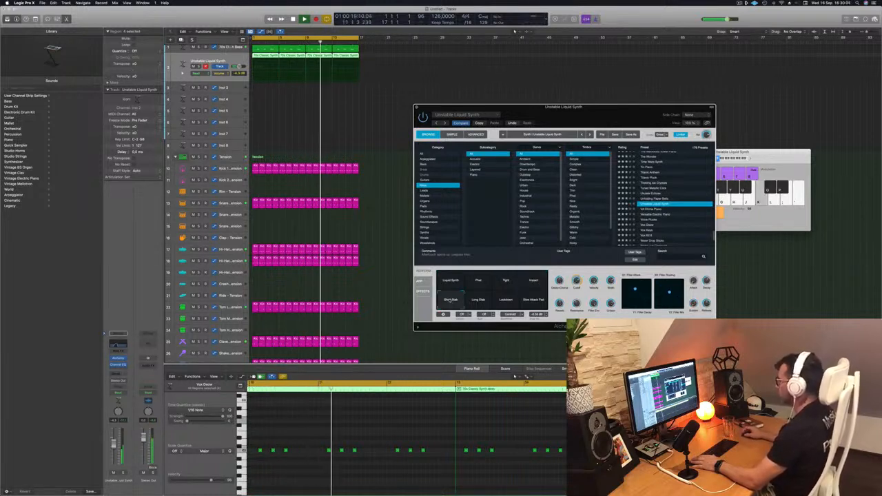
left_click(475, 300)
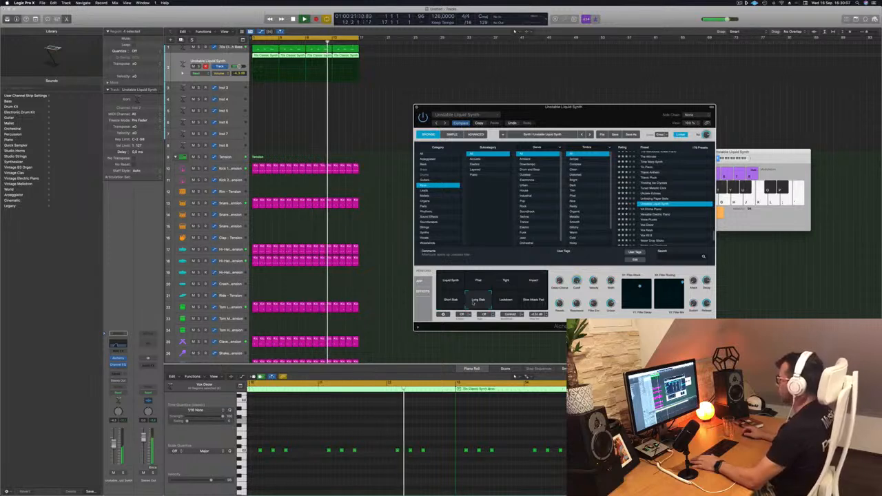
left_click(506, 301)
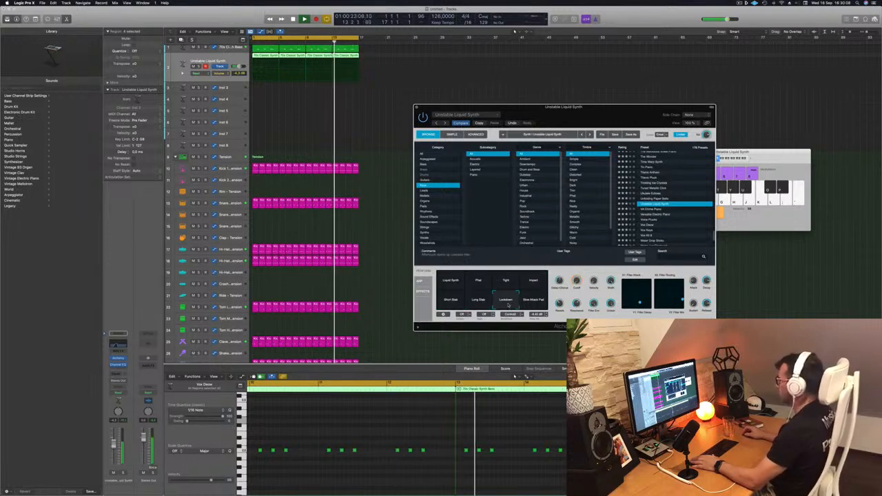
left_click(450, 281)
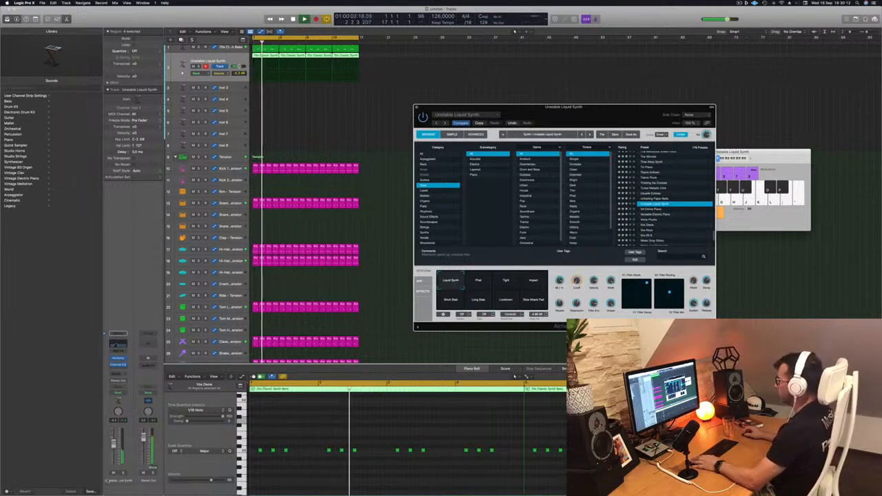
Step: Raise the Unstable Liquid Synth channel volume slightly and close its synth window
left_click_drag(115, 444, 115, 442)
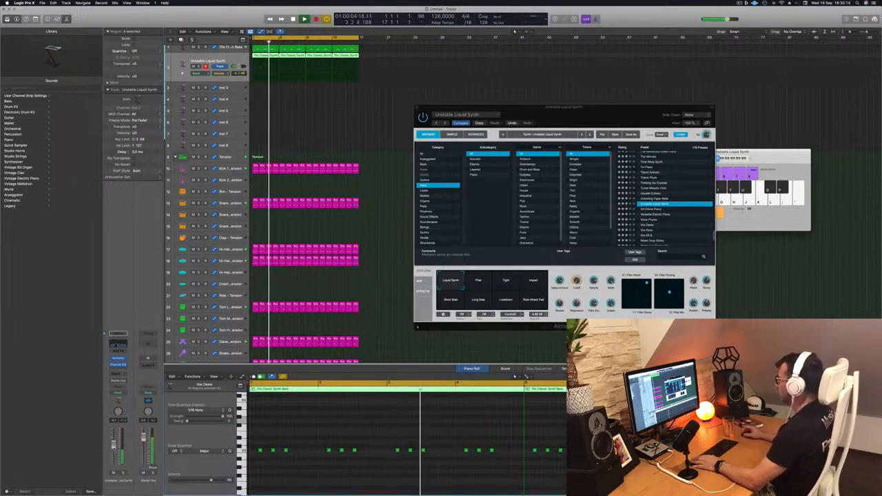
left_click_drag(646, 107, 643, 108)
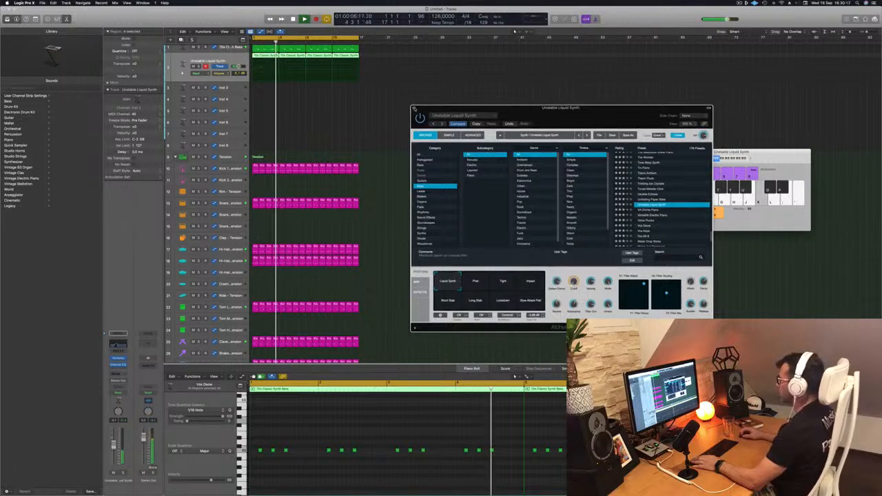
left_click(414, 109)
scroll(316, 130, "up", 1)
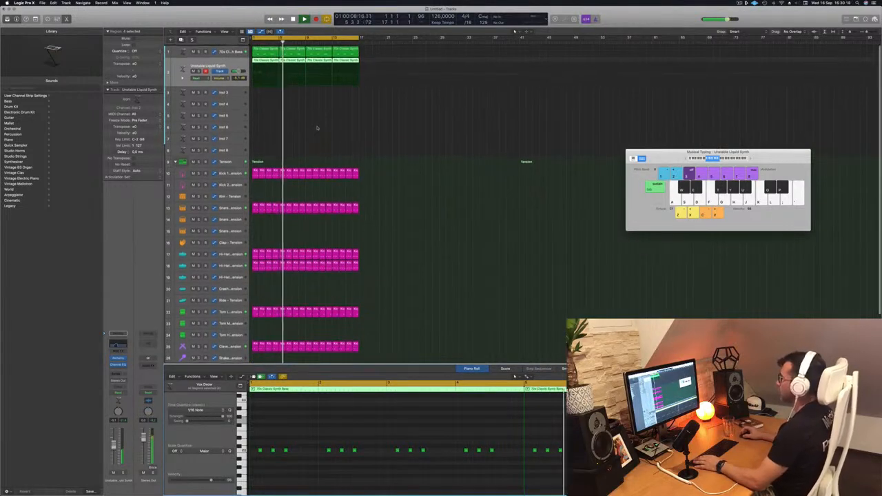
Step: Duplicate the Unstable Liquid Synth track together with its instrument settings
left_click(266, 60)
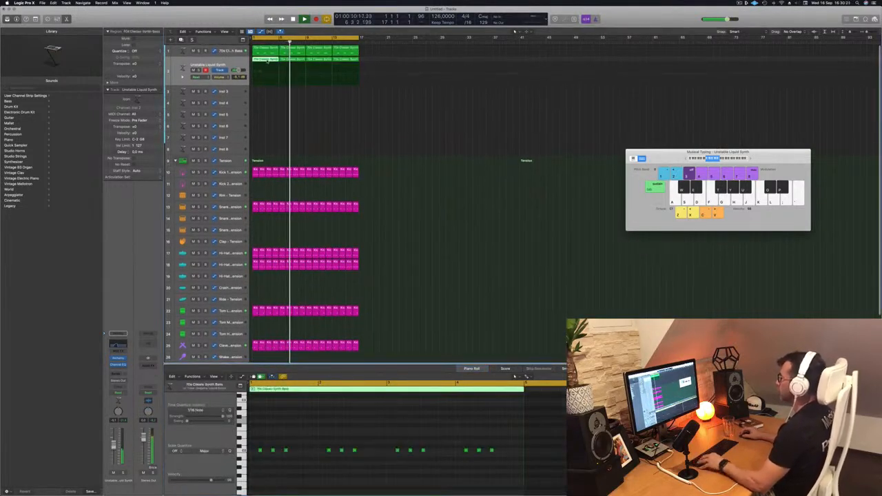
mouse_move(266, 60)
left_mouse_down()
mouse_move(265, 93)
mouse_move(266, 72)
left_mouse_up()
left_click(229, 64)
key("Return")
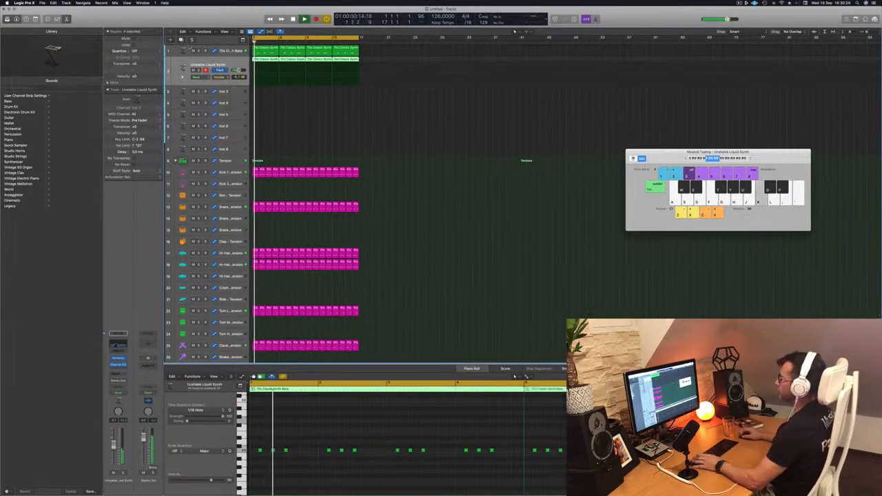
key("super+d")
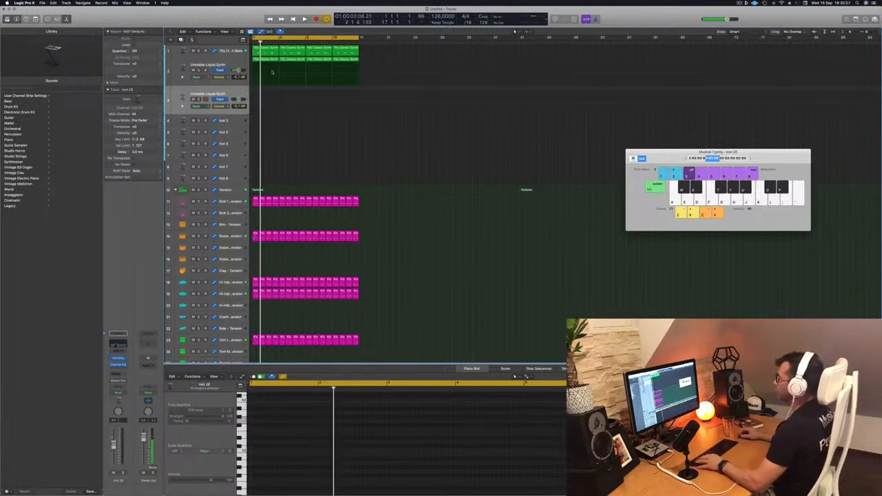
Step: Copy the first synth region onto the duplicated track and delete all its notes except the last three
left_click_drag(273, 60, 266, 93)
left_click_drag(452, 440, 249, 474)
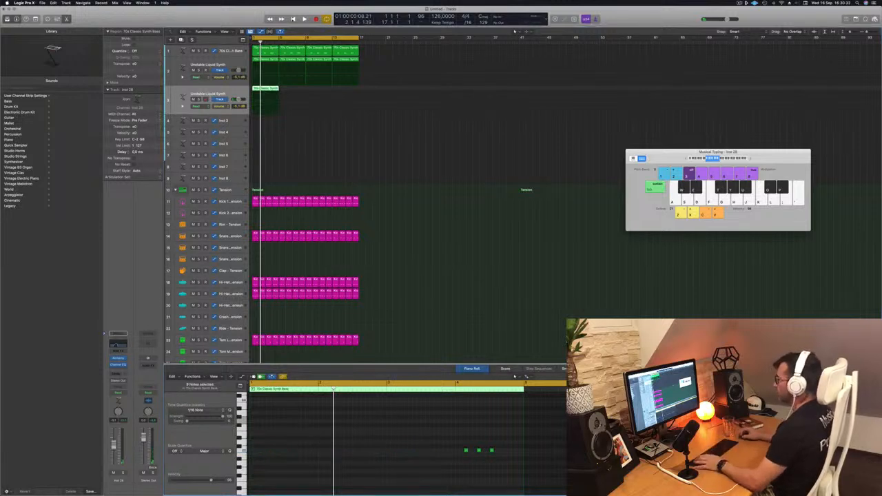
Step: Compare the new region's notes with the bass and synth regions above it and listen to the loop
left_click(271, 53)
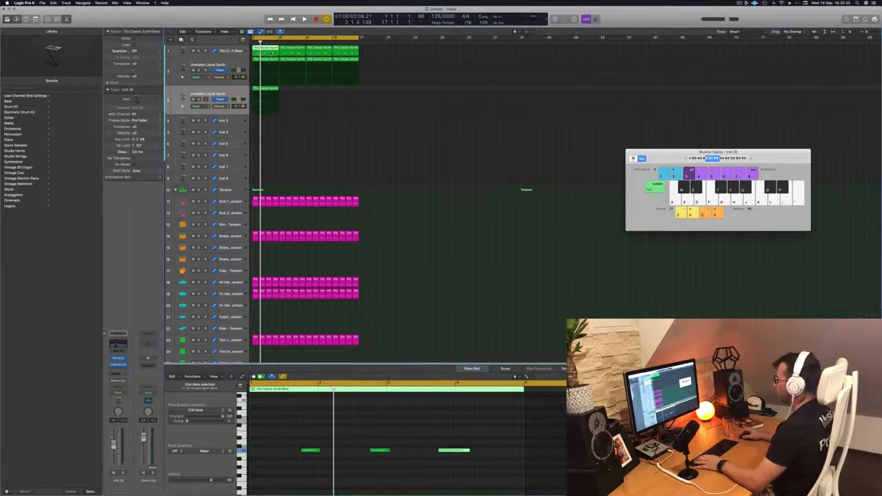
left_click_drag(273, 148, 257, 46)
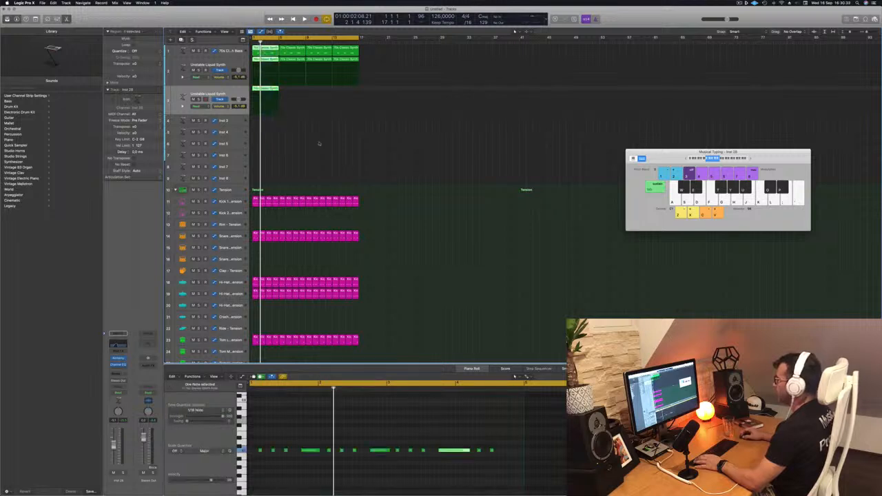
left_click(273, 90)
key("space")
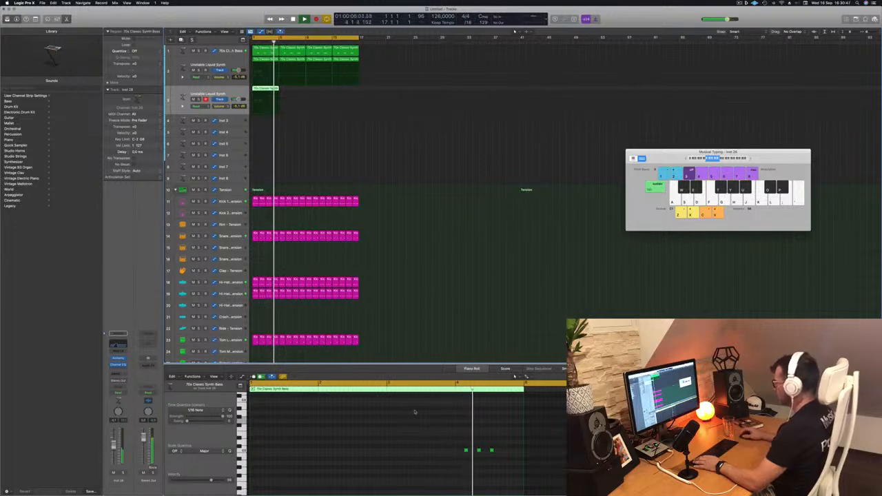
key("space")
Step: Reduce the duplicated track's notes to one long note at the end of bar 4 and repeat the region up to bar 17
left_click_drag(443, 444, 494, 455)
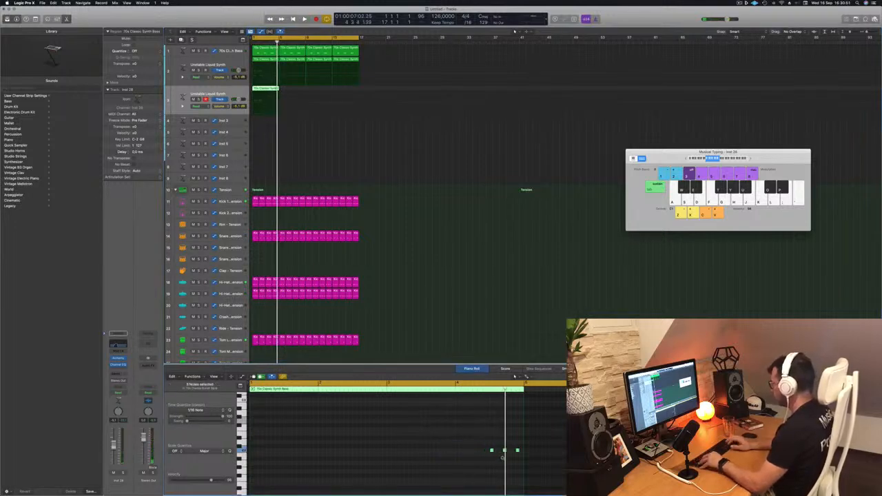
key("Return")
key("space")
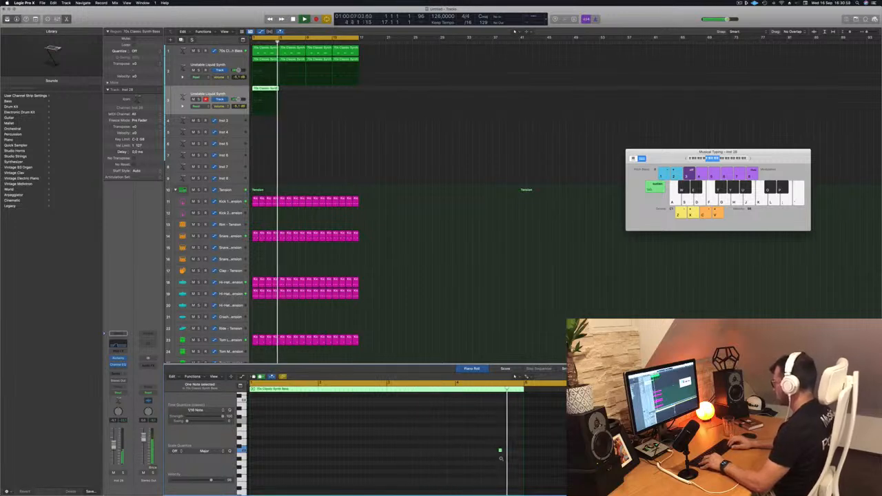
left_click_drag(502, 452, 522, 453)
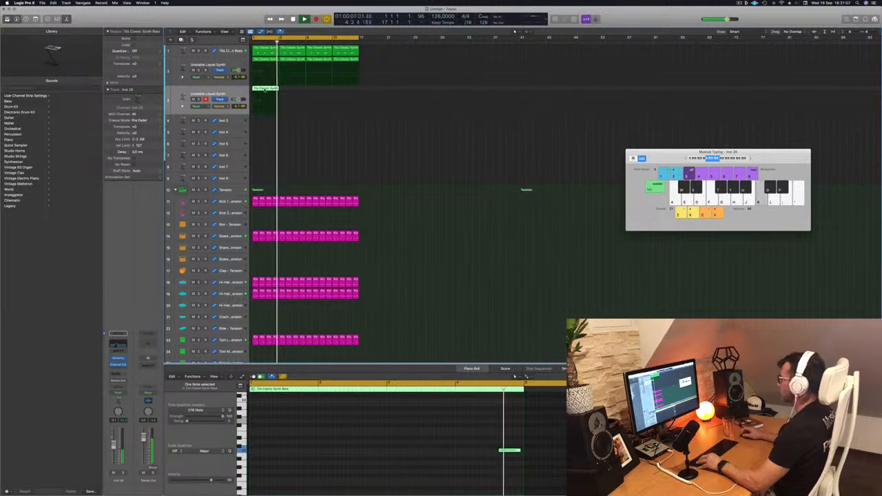
left_click_drag(264, 90, 315, 91)
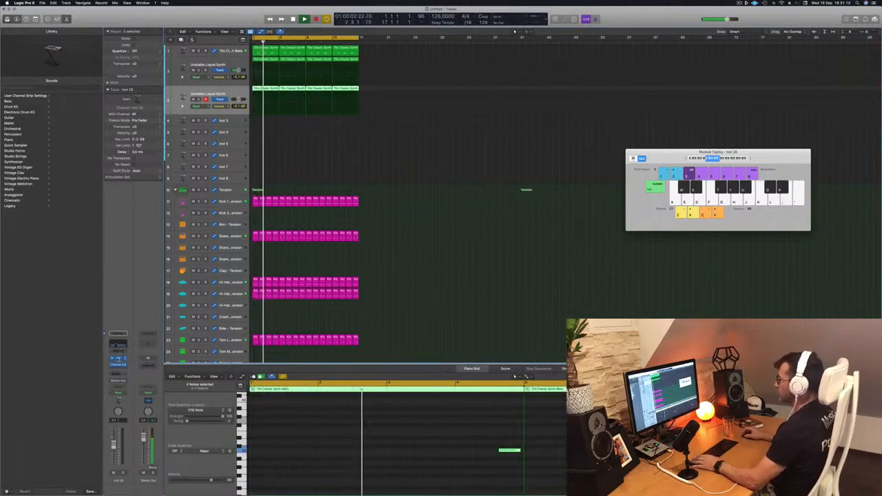
Step: Open the duplicated track's Alchemy synth, filter its presets to the Bass category and load Acid Etched Bass
left_click(118, 360)
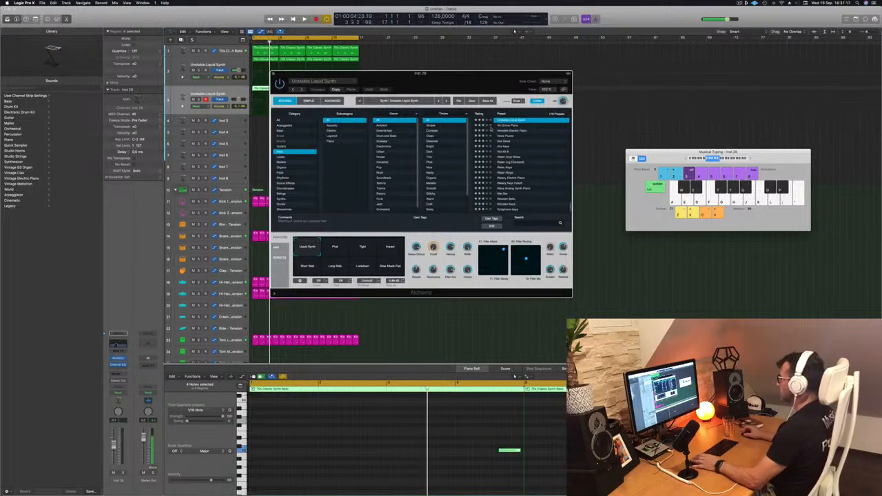
left_click_drag(471, 89, 515, 98)
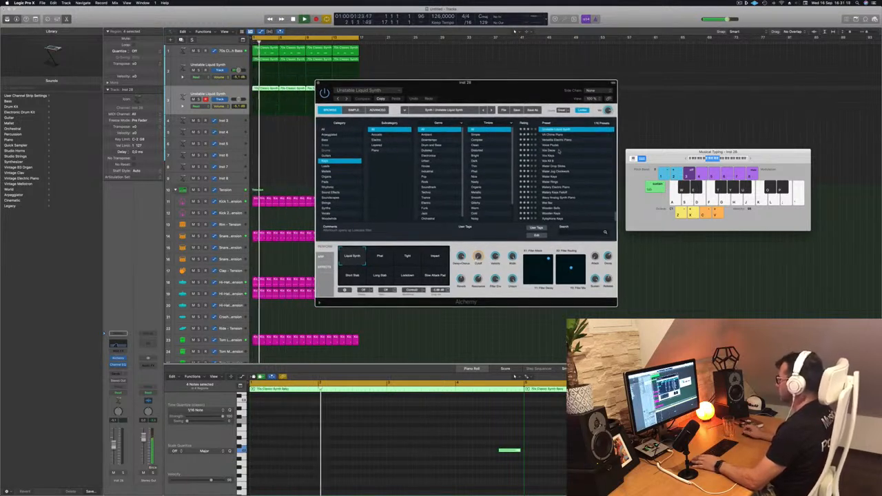
scroll(562, 153, "up", 10)
scroll(561, 165, "up", 5)
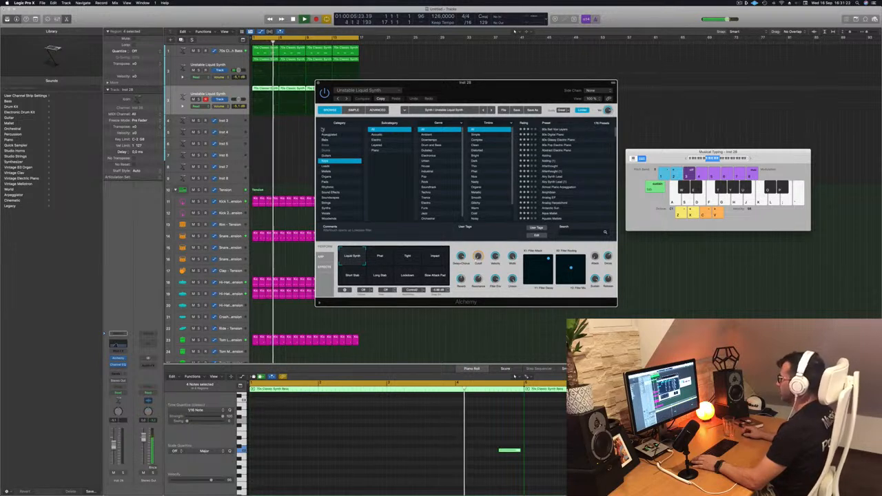
left_click(330, 140)
scroll(573, 148, "up", 5)
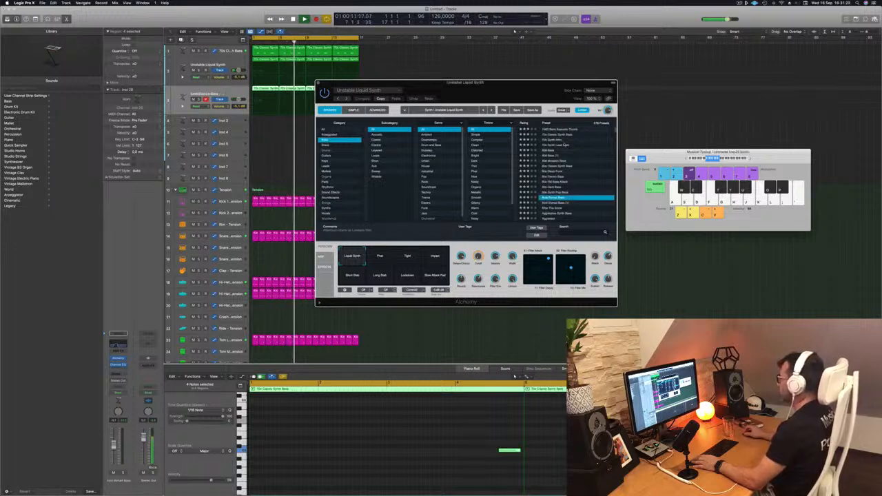
Step: Listen to Acid Etched Bass in the loop and switch it to the Clean & Phat variation
left_click_drag(411, 86, 469, 81)
left_click(229, 91)
key("space")
key("space")
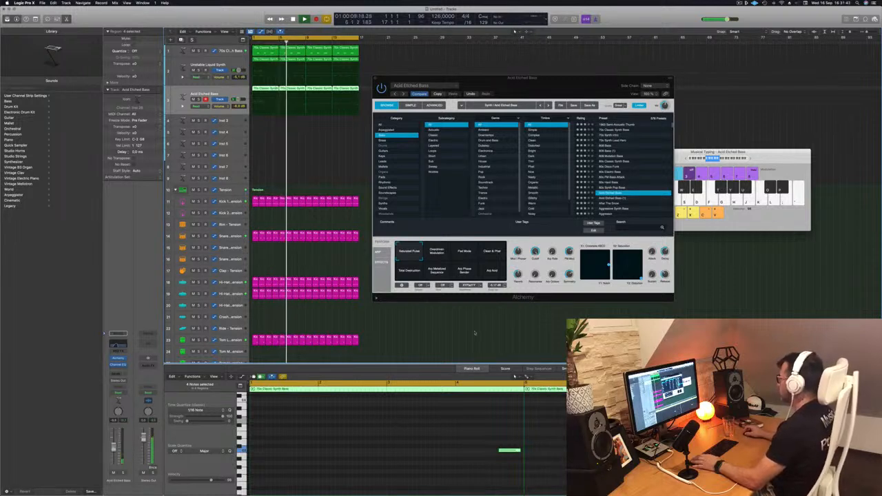
left_click(486, 254)
left_click_drag(554, 91, 557, 90)
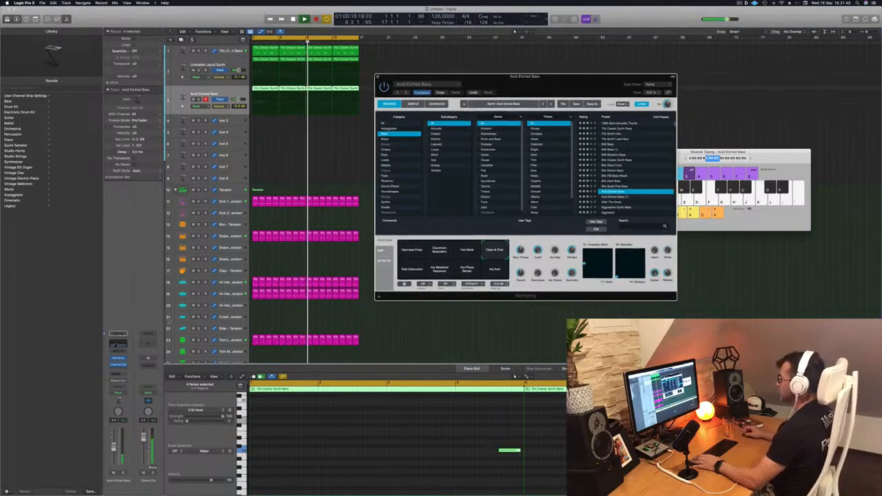
Step: In the Acid Etched Bass track's Channel EQ, raise the high-cut frequency and set the low cut to 111 Hz
left_click(122, 343)
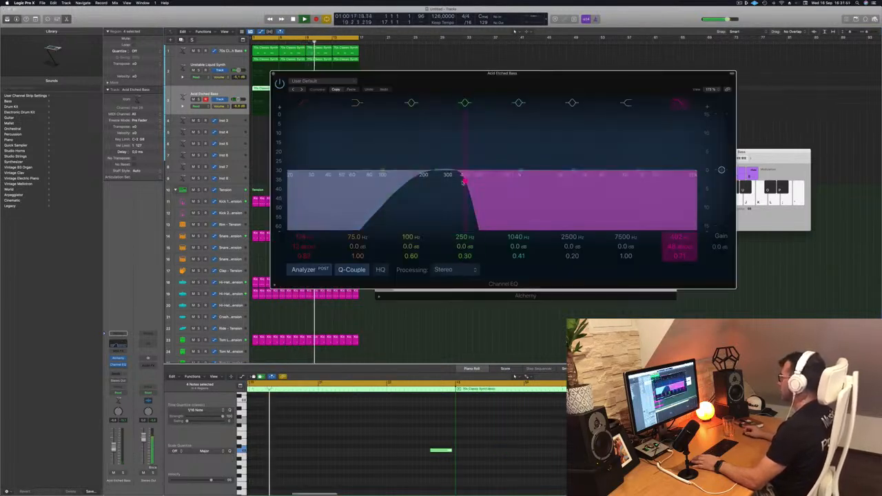
left_click_drag(463, 181, 519, 182)
left_click_drag(373, 78, 378, 179)
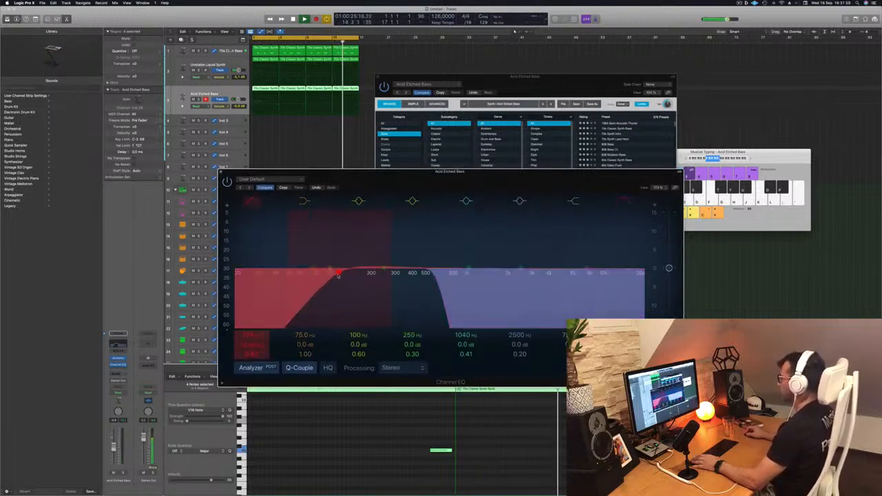
left_click_drag(402, 175, 534, 186)
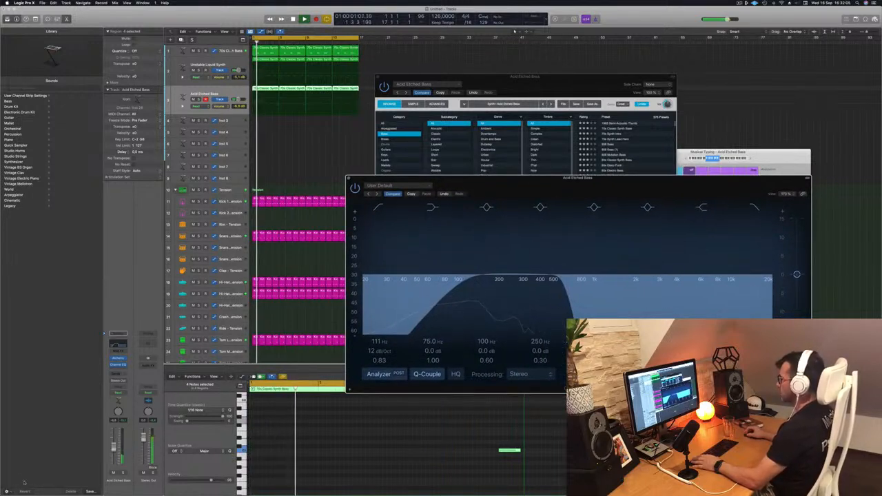
Step: Raise the Acid Etched Bass channel volume slightly and close the Channel EQ and Alchemy windows
left_click_drag(113, 448, 113, 444)
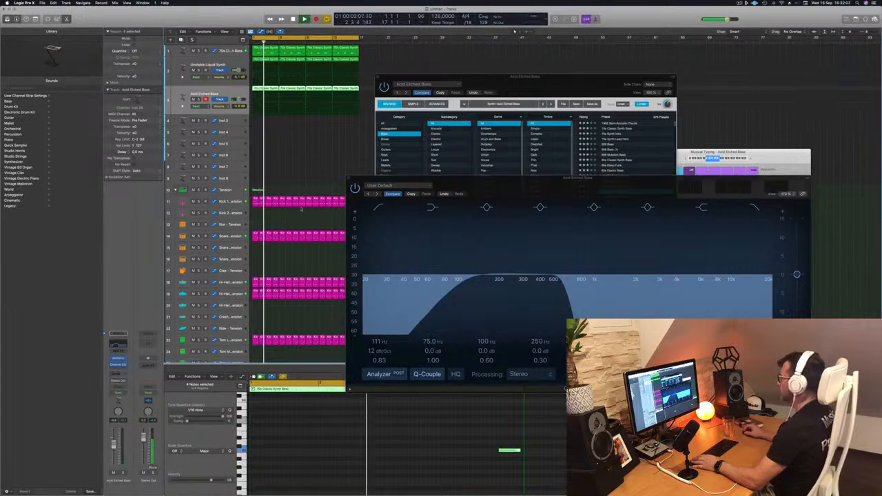
left_click_drag(490, 191, 428, 228)
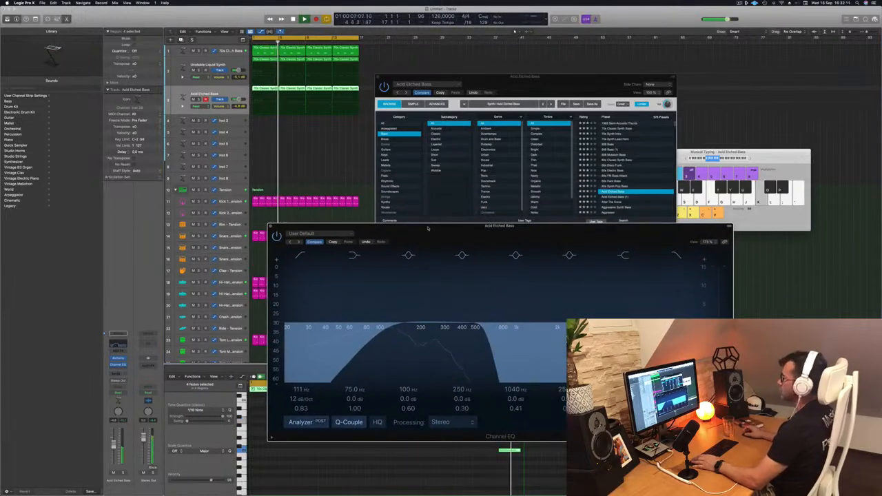
left_click(269, 226)
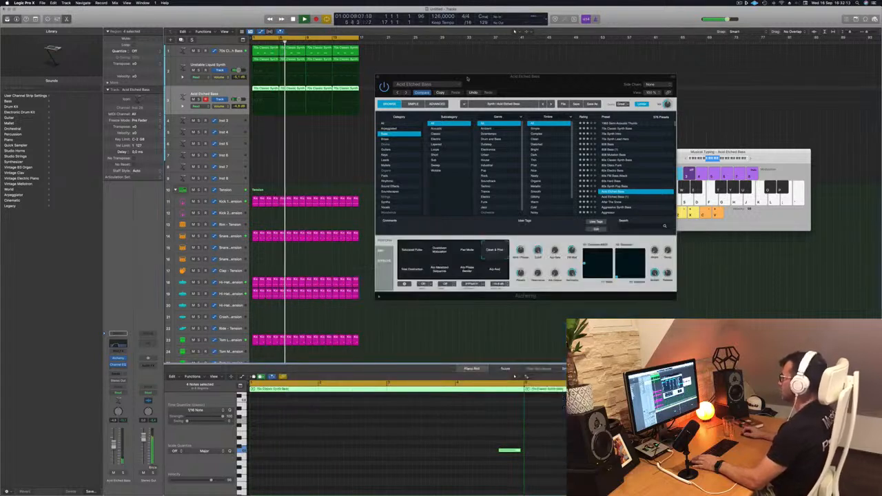
left_click_drag(482, 84, 477, 93)
left_click(373, 86)
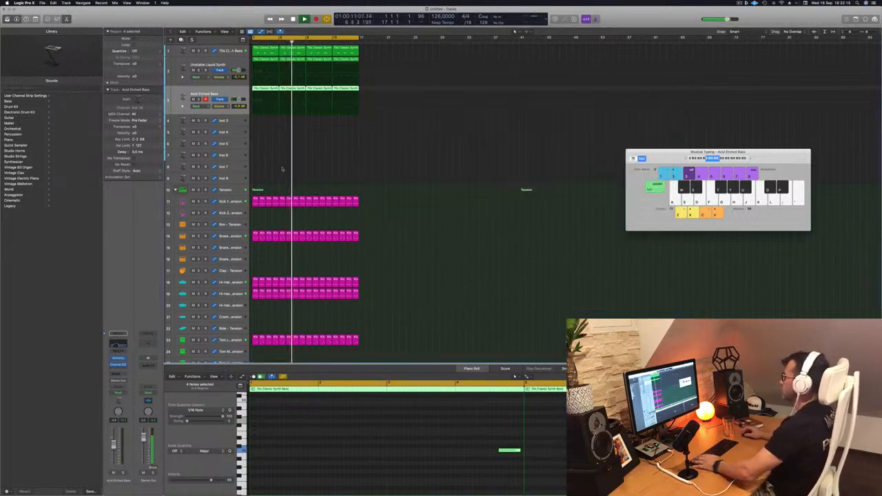
Step: Copy the first snare region onto the Rim - Tension track at bar 1 and shift its two notes earlier
left_click(275, 162)
scroll(371, 182, "down", 5)
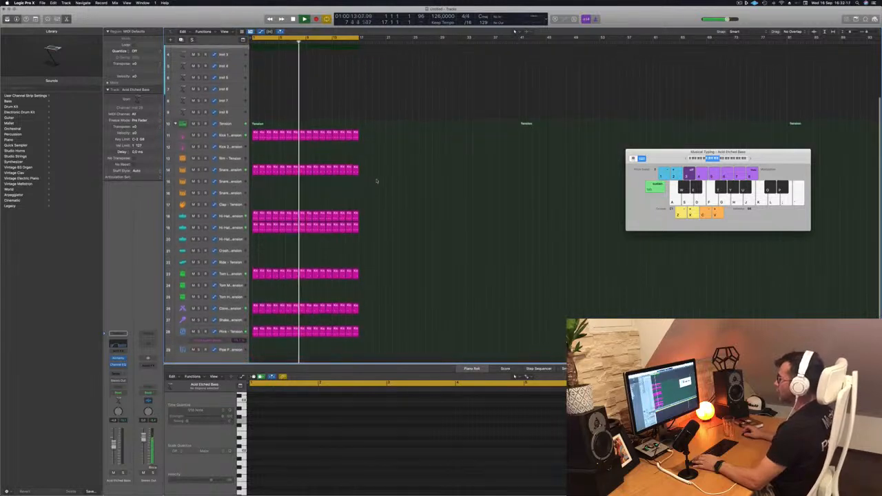
key("Return")
left_click_drag(255, 151, 255, 140)
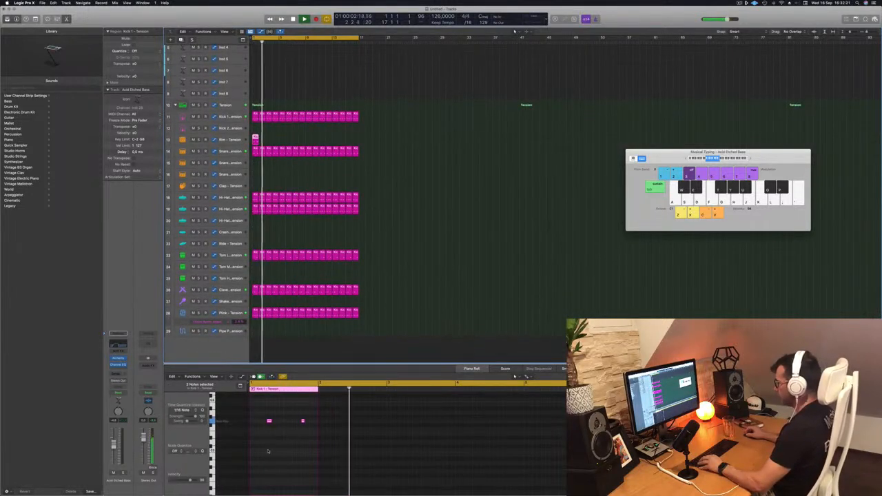
left_click_drag(263, 412, 332, 440)
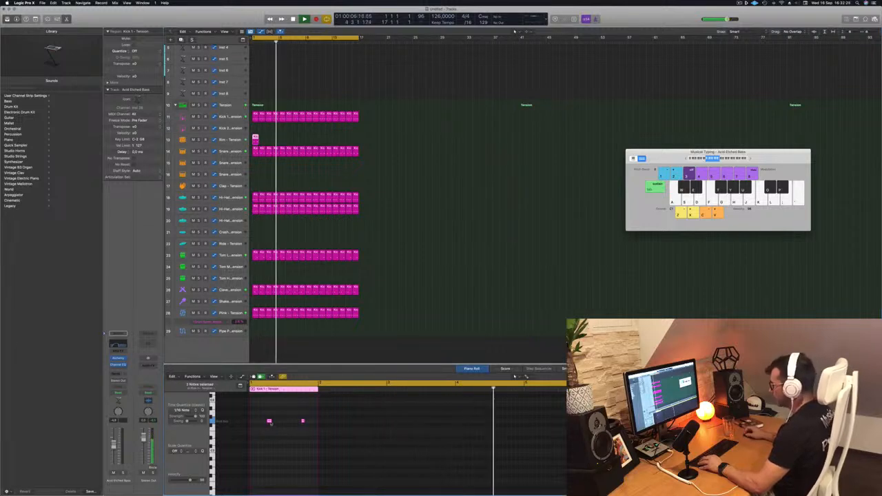
left_click_drag(268, 421, 256, 424)
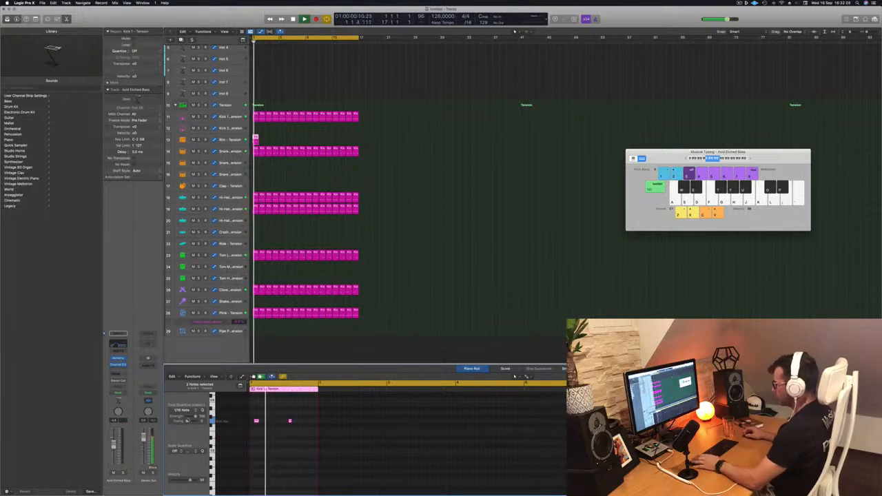
Step: Select the Rim - Tension track and place the region's second note earlier in bar 1
left_click(234, 142)
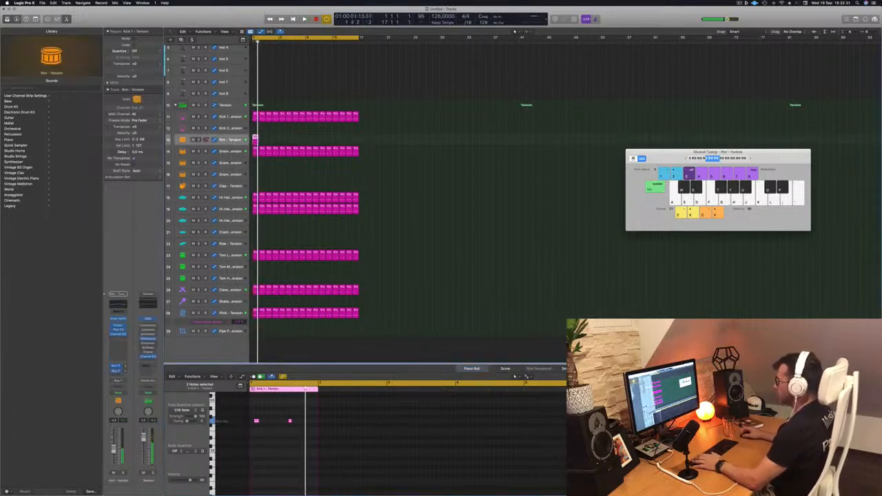
key("space")
left_click_drag(280, 408, 301, 428)
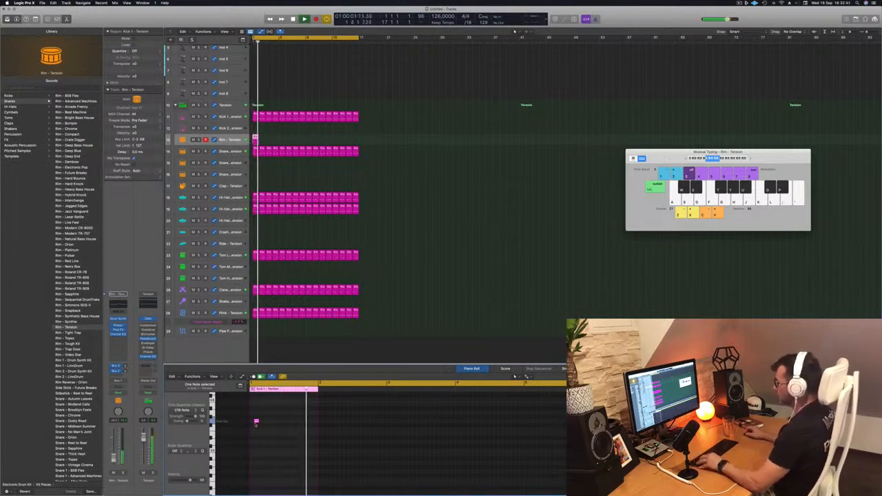
left_click(281, 421)
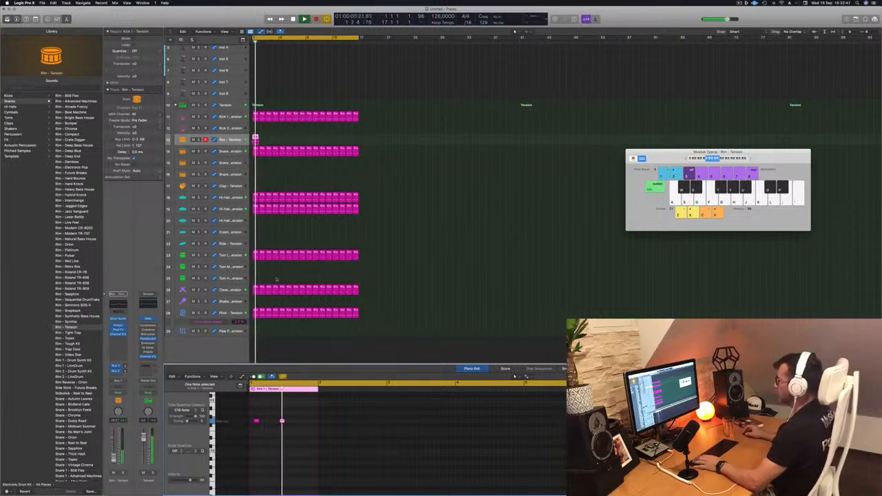
Step: Duplicate the Rim - Tension region repeatedly so the pattern fills the loop up to bar 17
left_click_drag(256, 138, 287, 142)
left_click(256, 141, "shift")
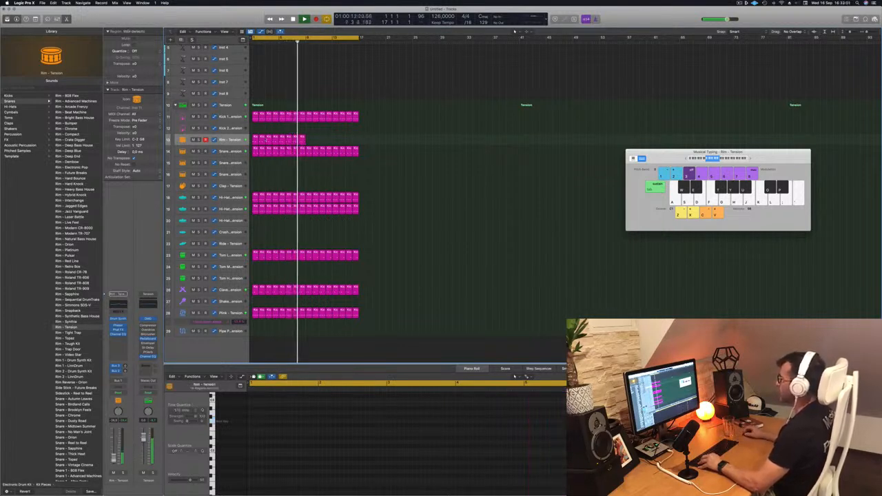
left_click(279, 141)
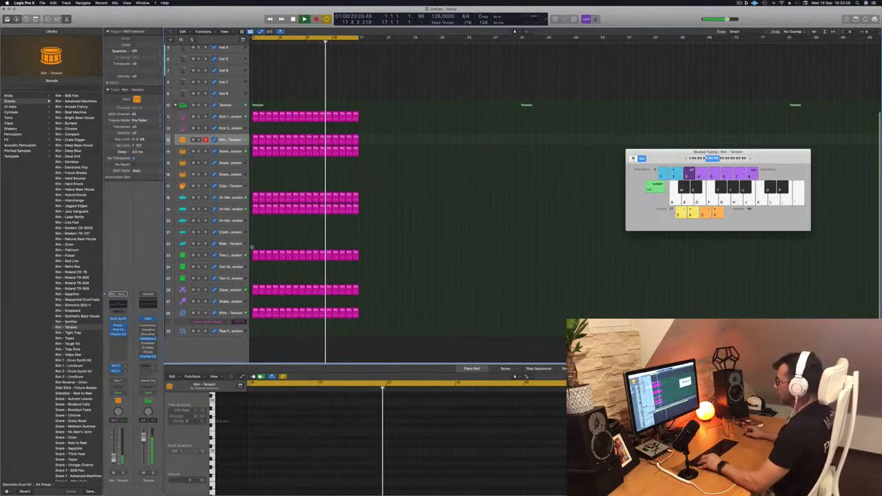
Step: Copy the first region of the second Hi-Hat track onto the Ride - Tension track and thin it to four evenly spaced notes
left_click(255, 210)
left_click_drag(254, 210, 255, 243)
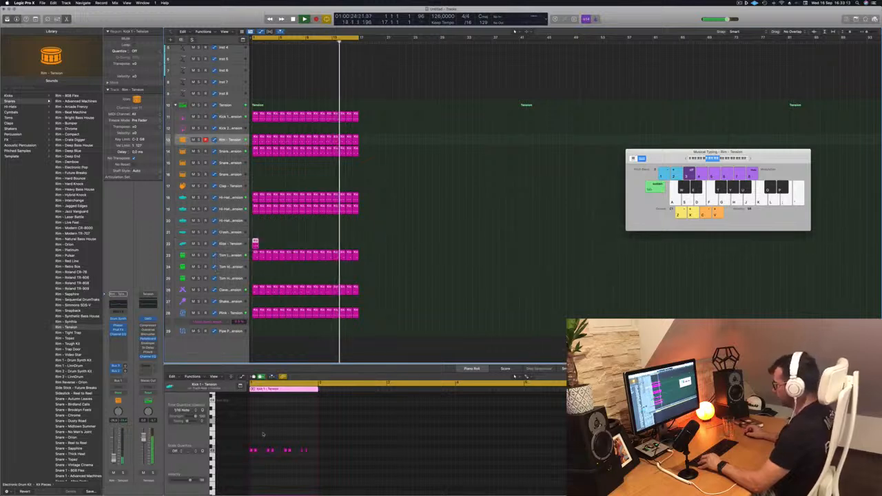
left_click(255, 451)
key("Delete")
left_click(274, 451)
key("Delete")
left_click(290, 450)
key("Delete")
left_click(307, 450)
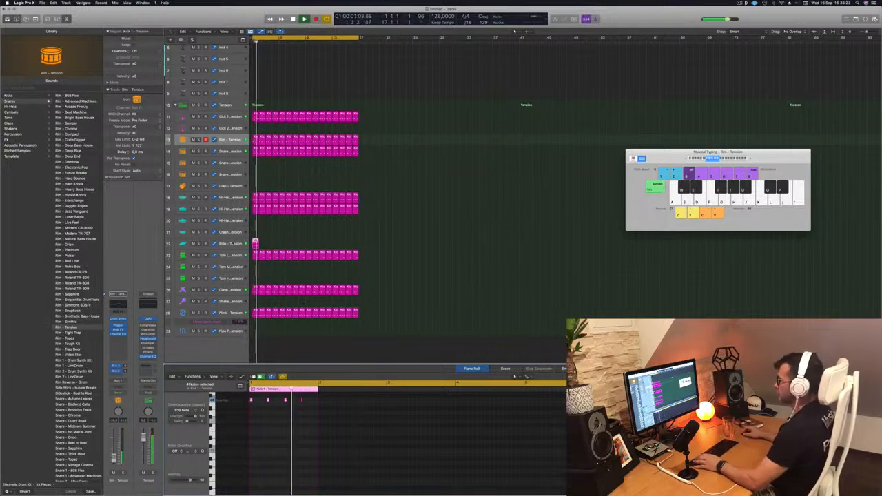
Step: Load the Ride - Advanced Machines sound on the Ride track and duplicate its region up to bar 17
left_click(233, 245)
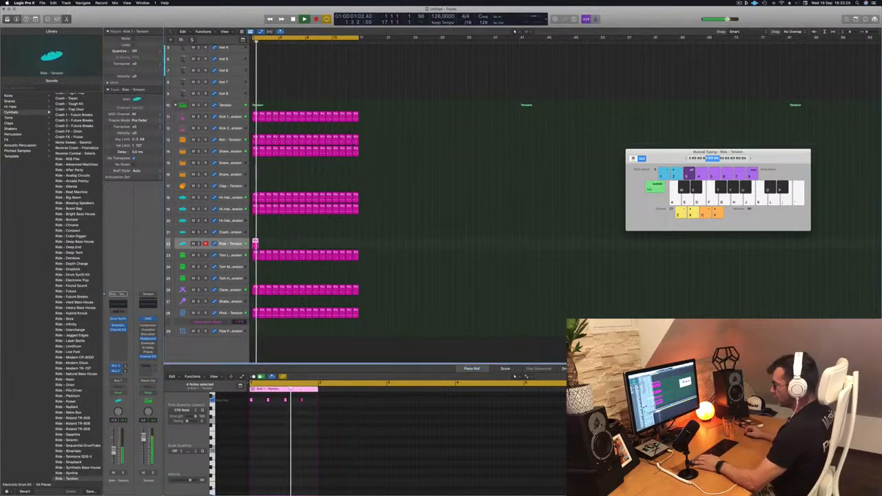
left_click(66, 165)
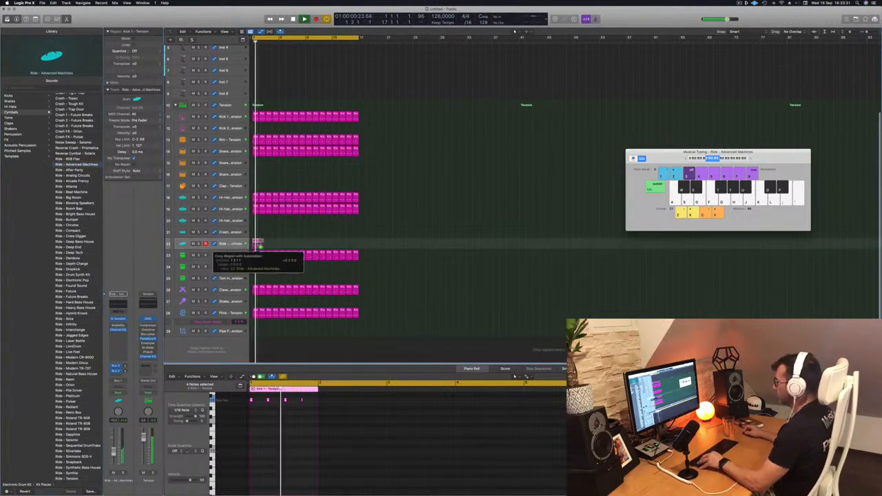
key("super+r")
left_click_drag(260, 242, 315, 246)
key("Return")
Step: Audition Ride - After Party and the following ride sounds in the loop, and settle on Ride - Atlanta
left_click(226, 244)
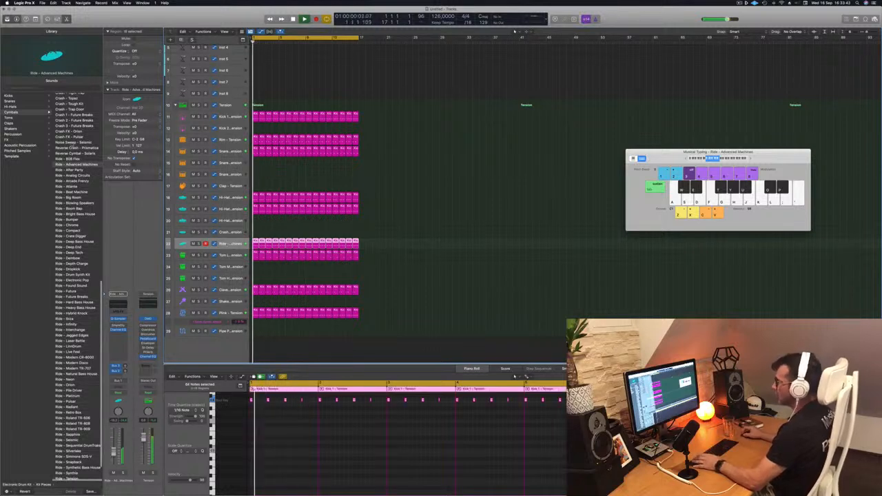
left_click(68, 171)
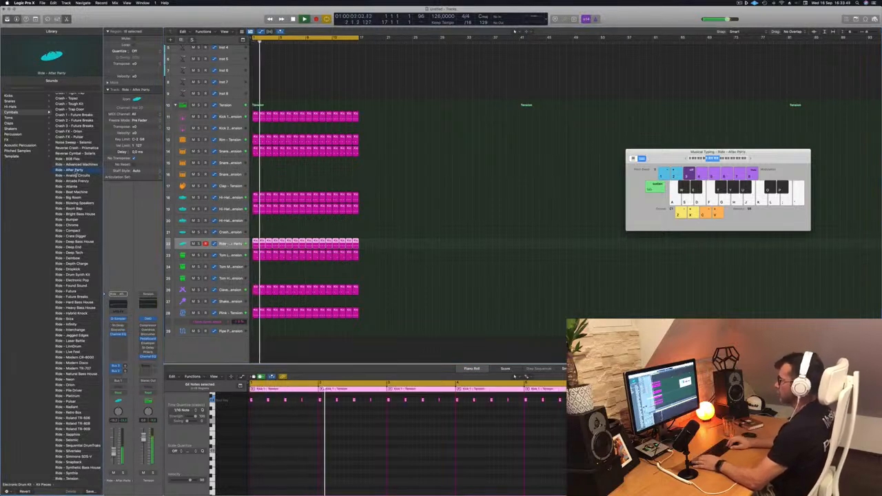
key("Down")
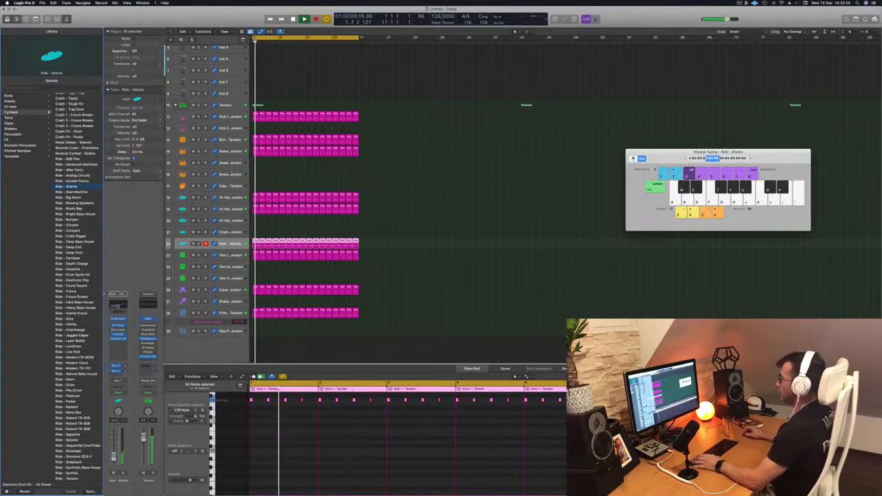
Step: In the Ride - Atlanta Channel EQ, raise the low-cut frequency to just below 3 kHz, close the EQ and deselect the regions
left_click(118, 306)
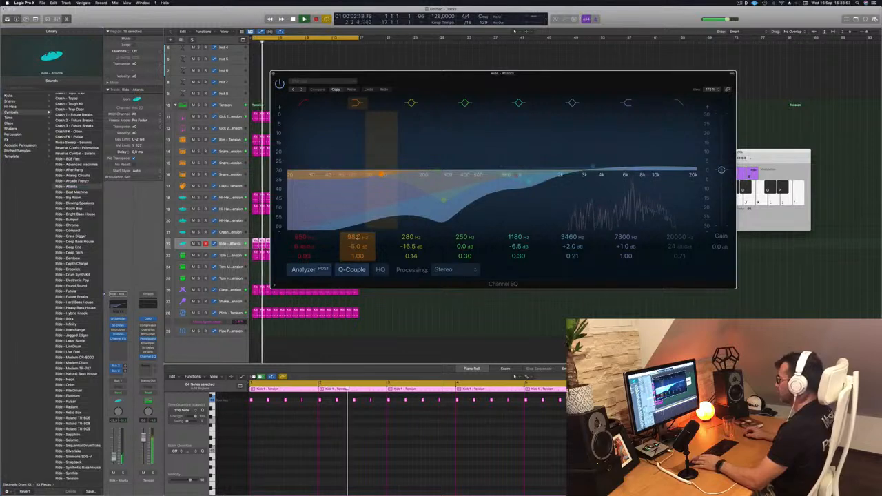
mouse_move(302, 237)
left_mouse_down()
mouse_move(302, 220)
mouse_move(302, 243)
left_mouse_up()
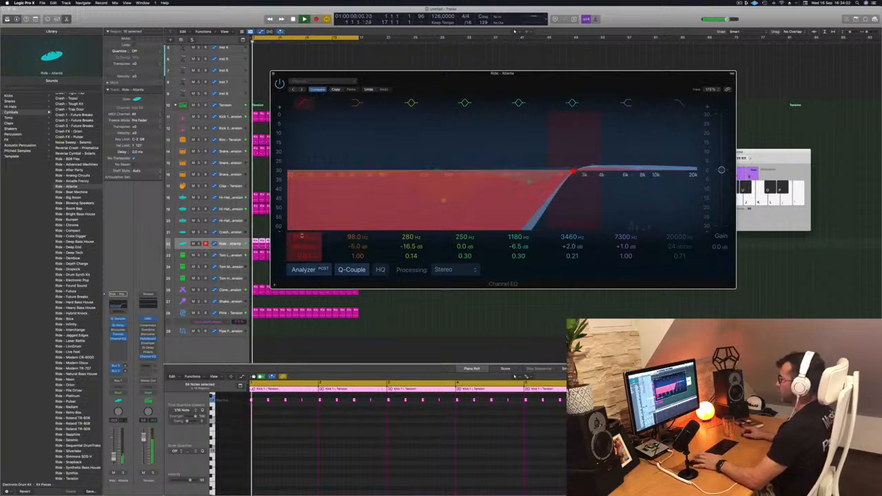
key("super+w")
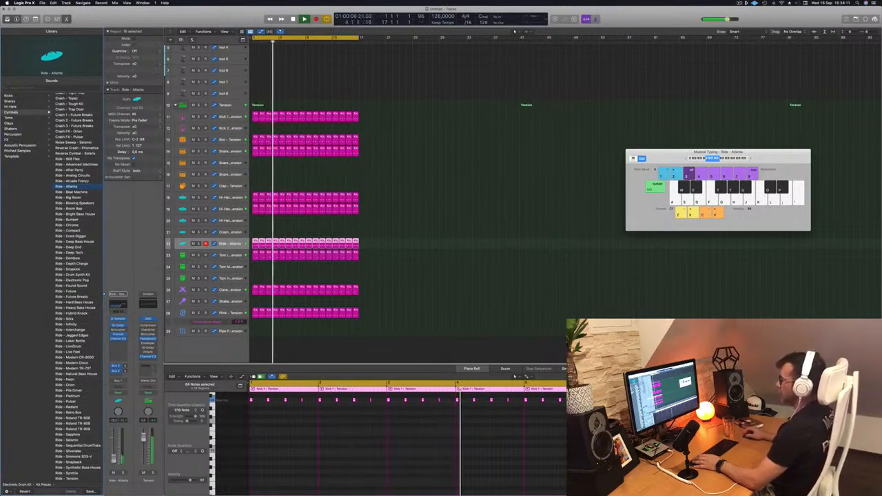
left_click(454, 275)
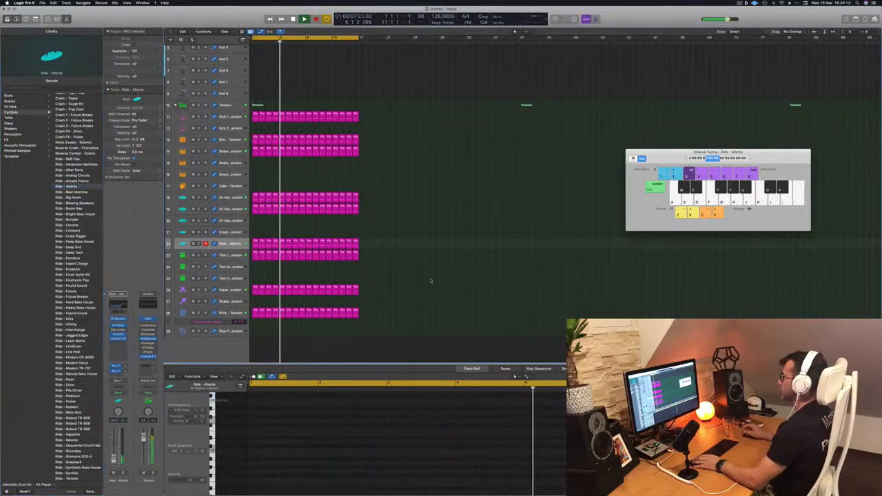
Step: Copy the first Tom Low region onto the Tom Mid - Tension track at bar 1 and shift its four notes half a beat later
scroll(414, 207, "up", 3)
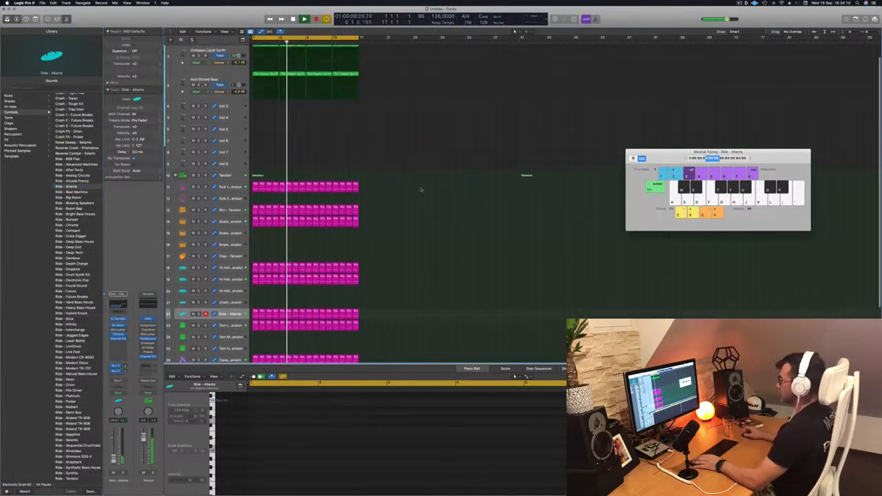
scroll(420, 180, "down", 1)
scroll(422, 189, "down", 3)
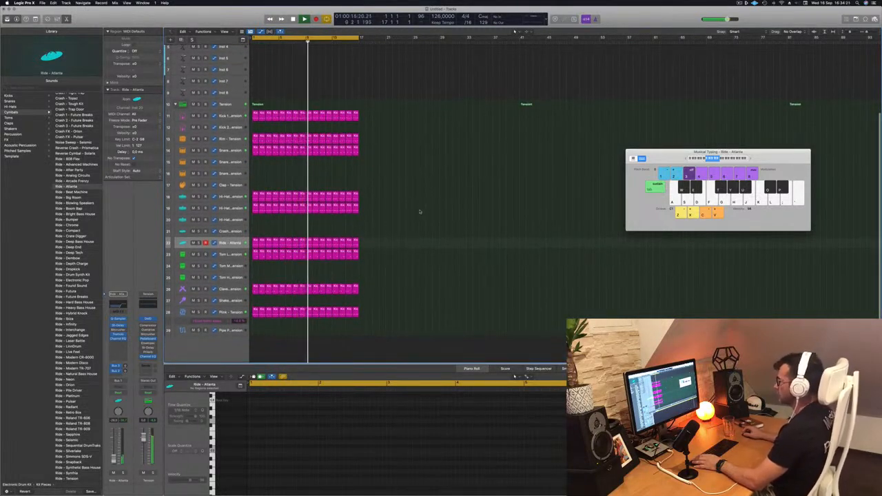
left_click_drag(256, 253, 256, 268)
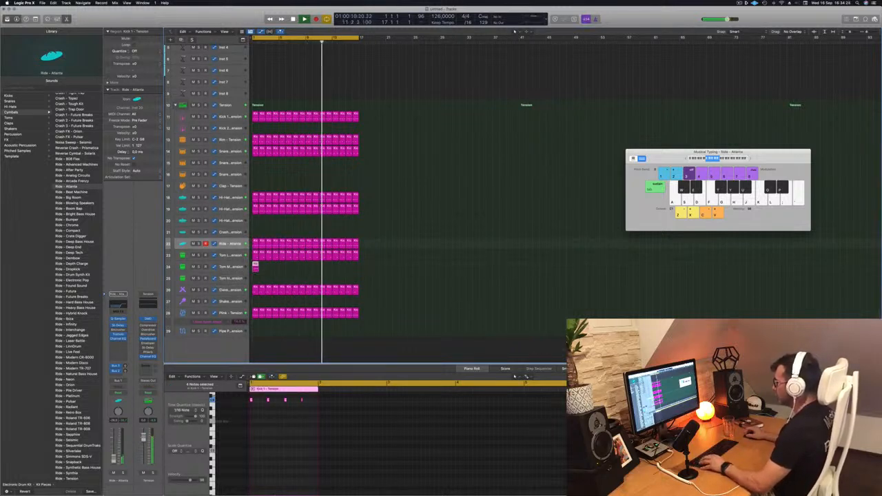
key("Return")
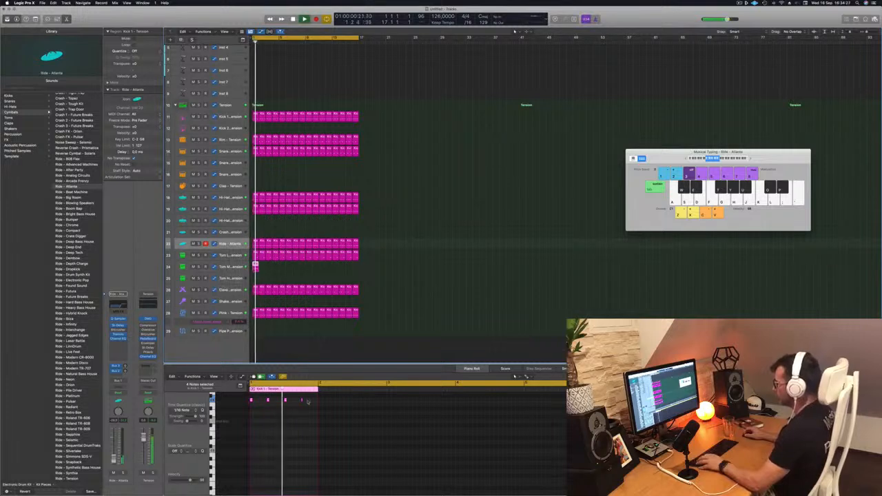
left_click(242, 401)
key("space")
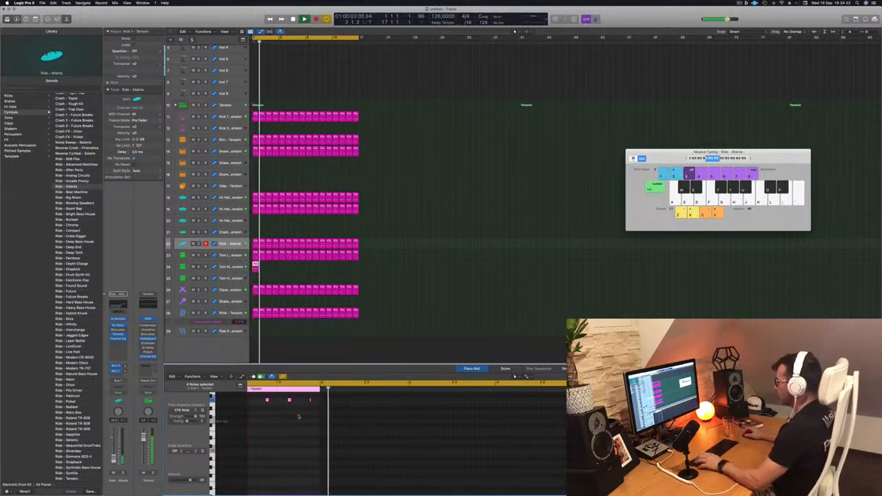
key("Down")
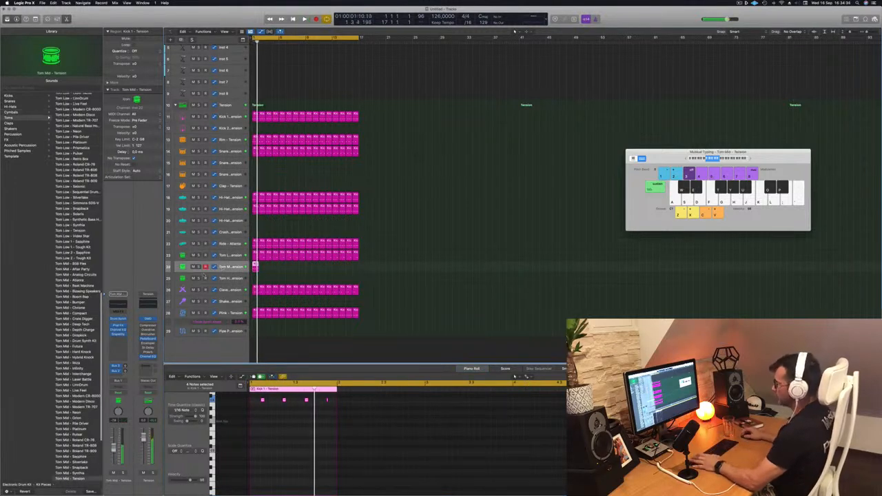
Step: Open the Tom Mid track's Drum Synth, move its window aside, and duplicate the Tom Mid region up to bar 17
left_click(118, 320)
left_click_drag(490, 105, 651, 211)
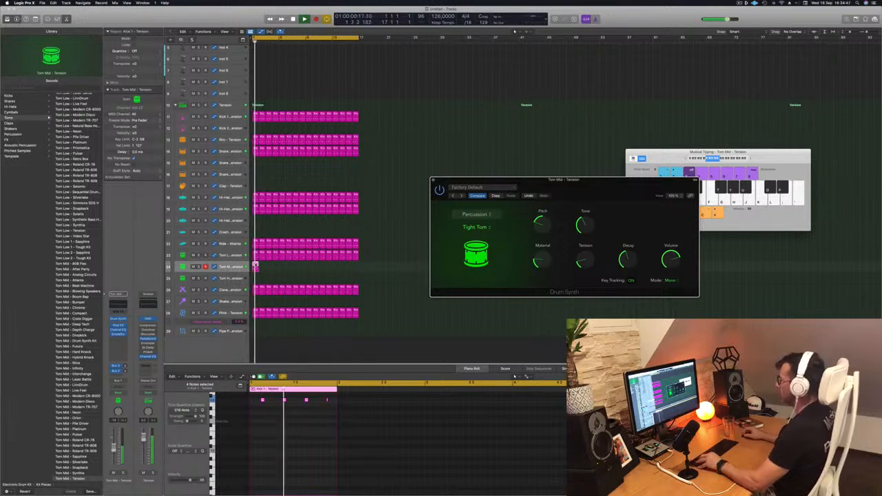
left_click_drag(263, 268, 263, 269)
left_click_drag(271, 270, 311, 272)
key("space")
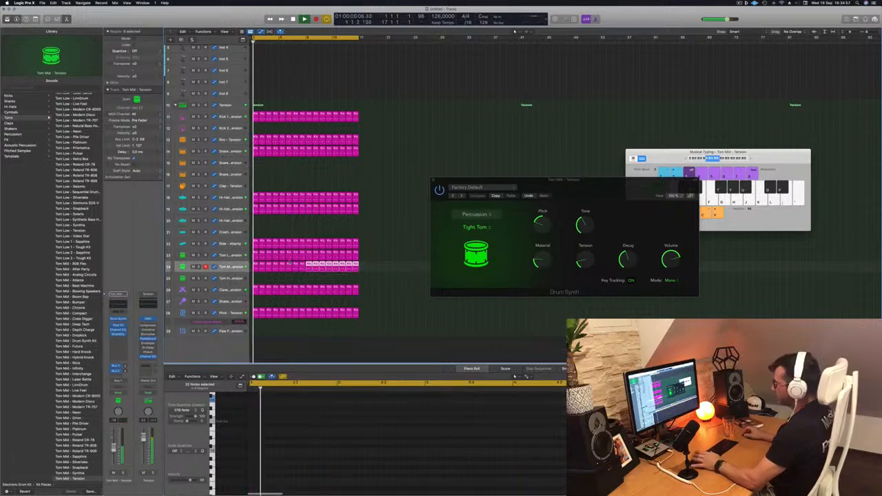
Step: Shorten the decay of Tom Mid's Tight Tom sound, lower the channel volume slightly, and check the track briefly in solo
left_click(233, 267)
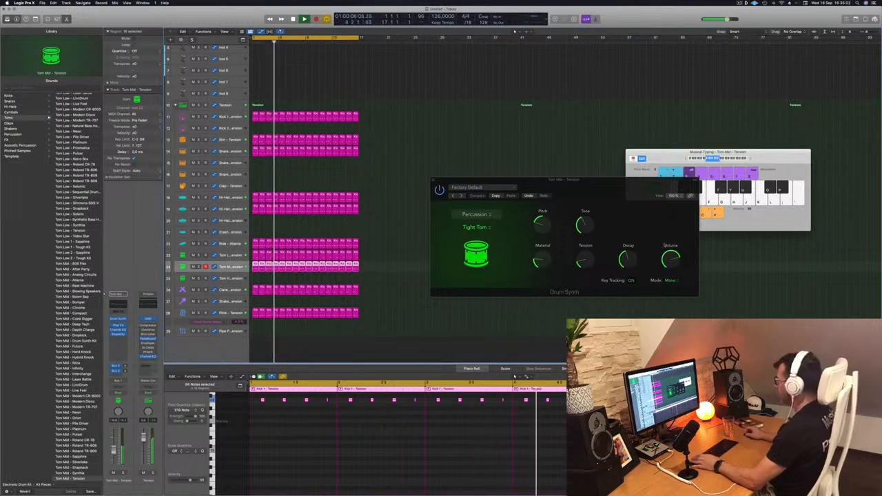
left_click_drag(627, 259, 627, 266)
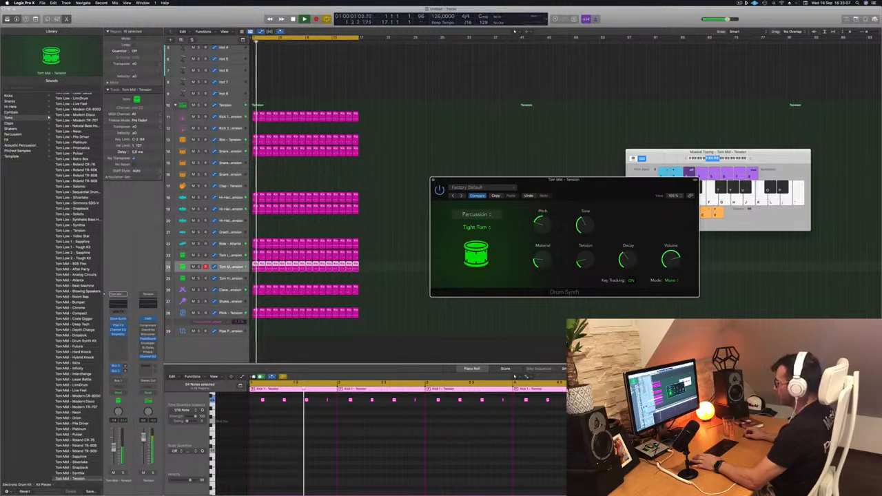
left_click(114, 449)
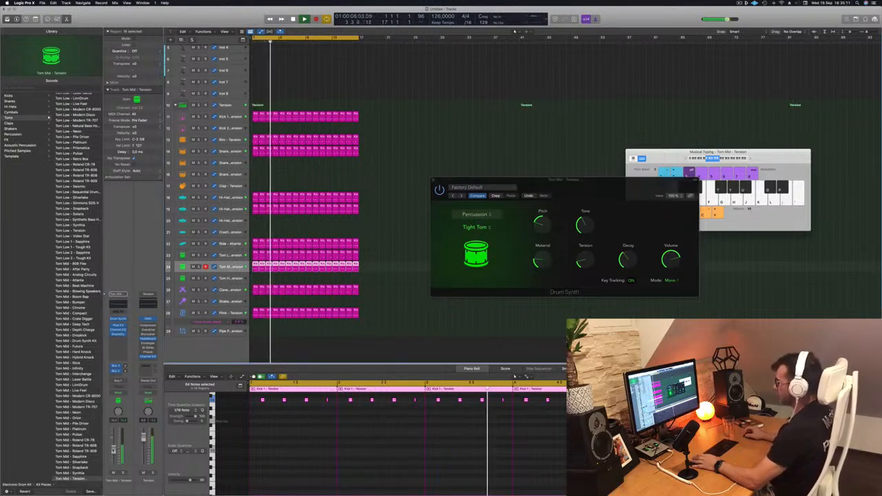
left_click_drag(597, 193, 560, 176)
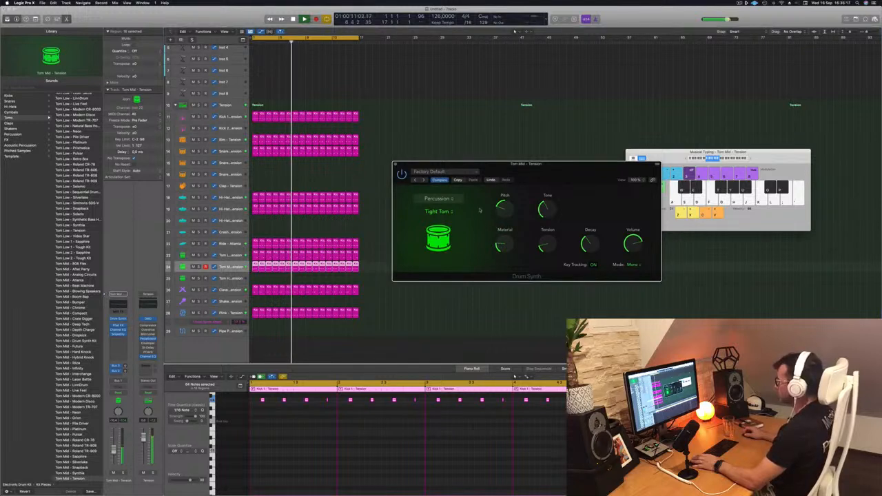
left_click_drag(581, 173, 550, 206)
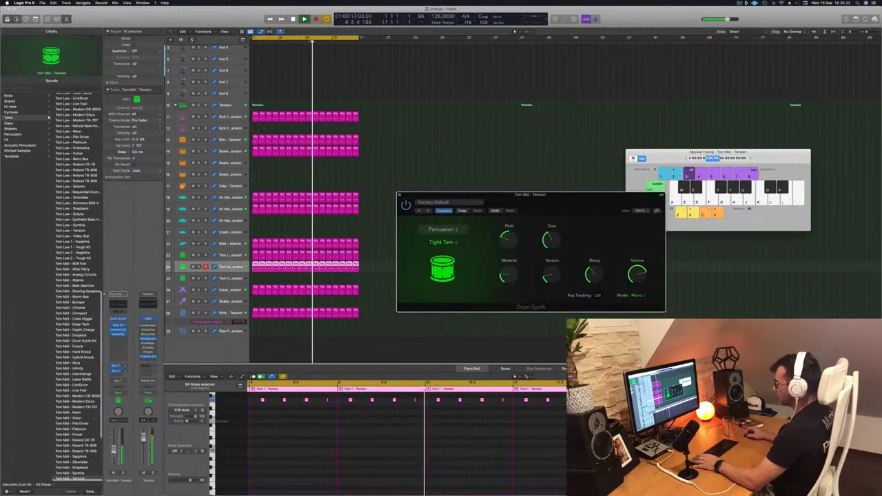
left_click(199, 267)
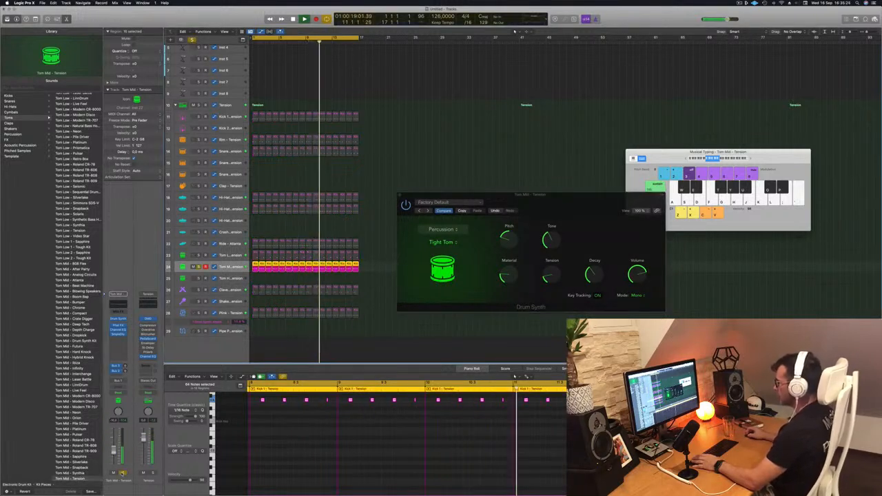
left_click(194, 267)
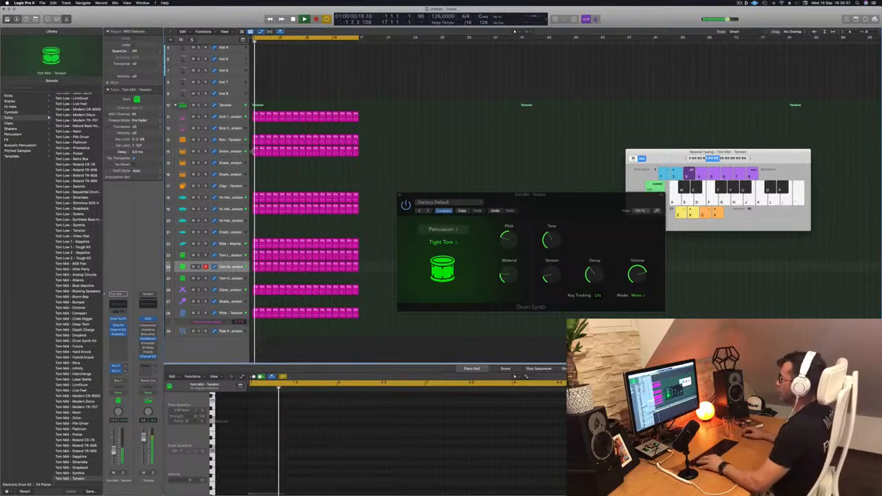
Step: Copy the first Kick 1 region onto the Snare 2 - Tension track, shorten its notes, fill bar 1 with sixteenths, and play it back
left_click(255, 118)
left_click_drag(255, 118, 249, 162)
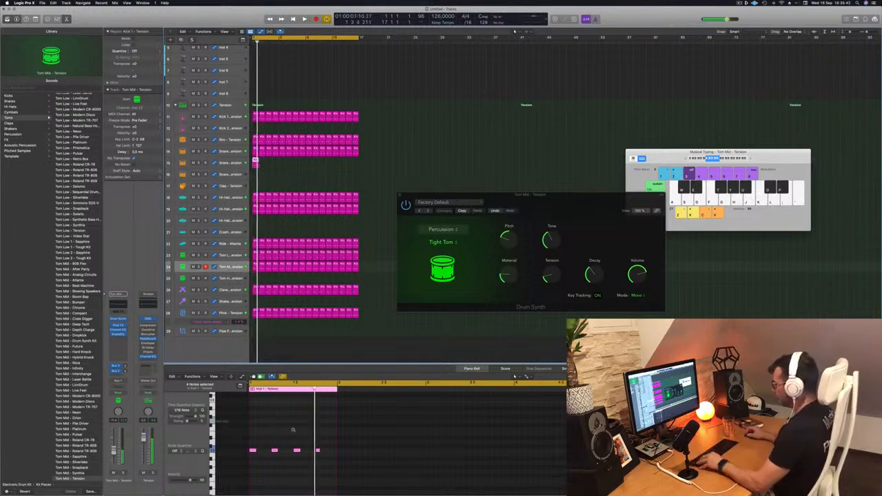
scroll(264, 455, "left", 2)
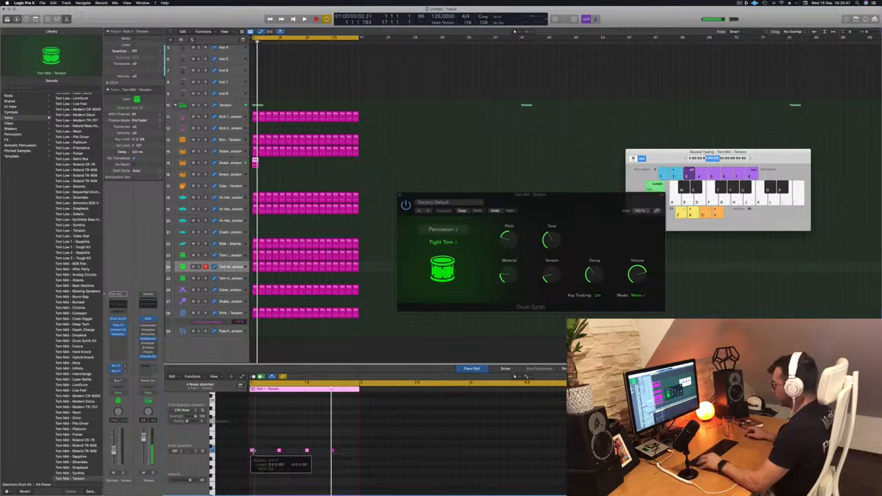
left_click_drag(253, 451, 273, 452)
key("space")
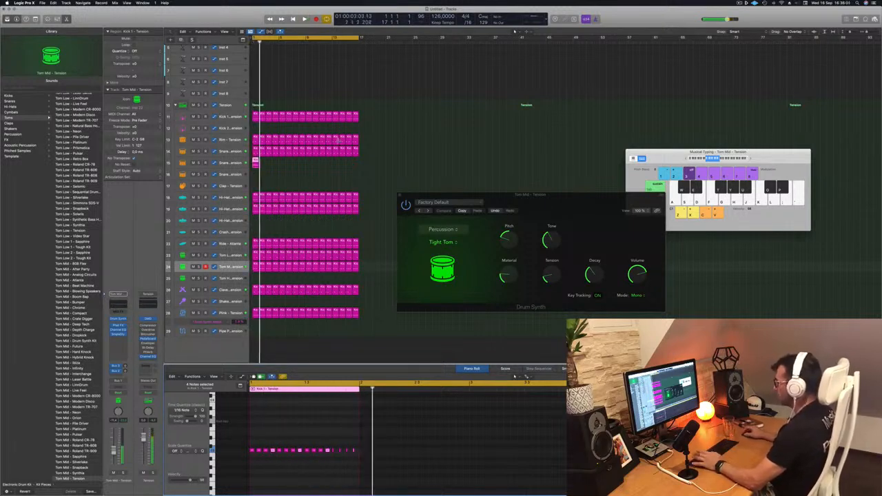
left_click(233, 163)
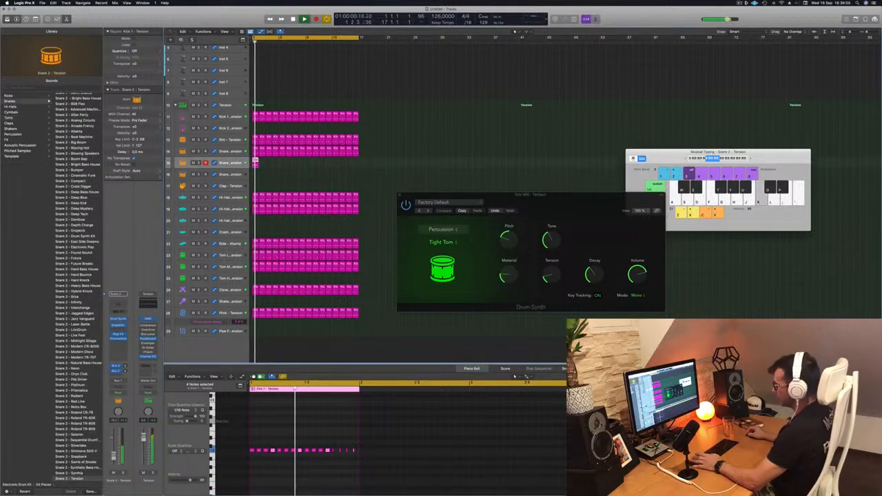
Step: Duplicate the one-bar Snare 2 - Tension region along its track until the copies fill the loop up to bar 17
key("space")
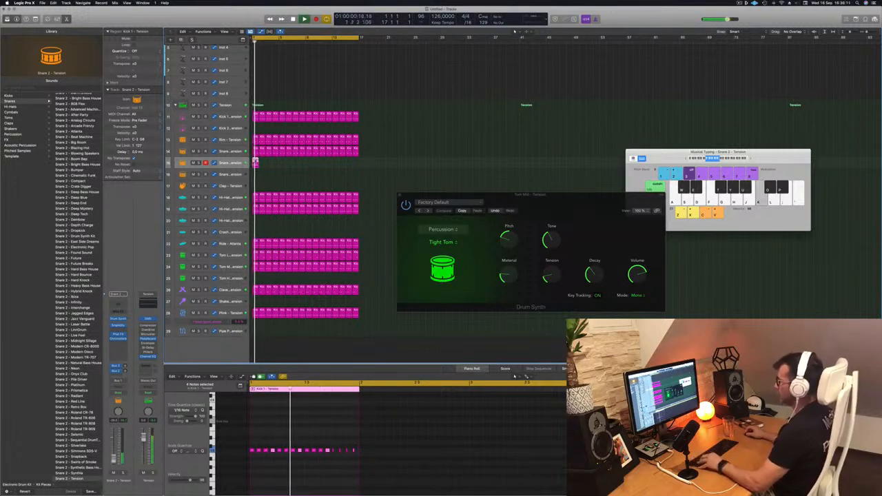
left_click_drag(257, 164, 284, 165)
left_click(256, 163, "shift")
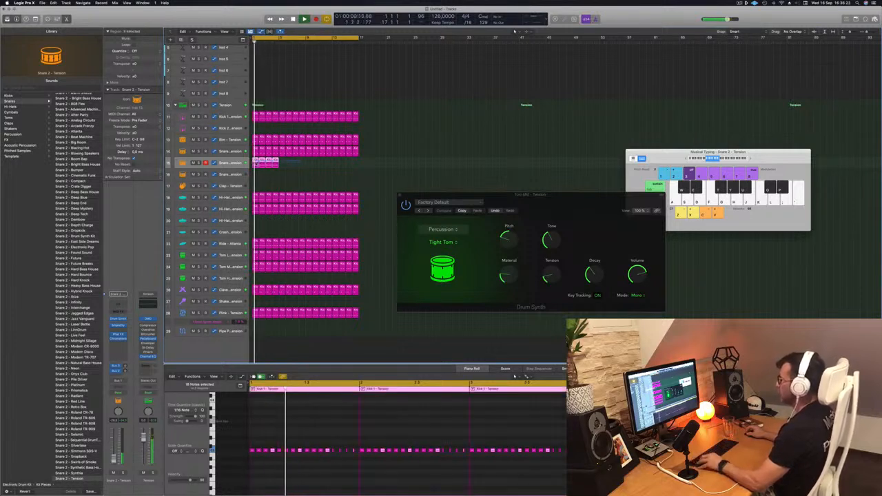
left_click_drag(265, 162, 228, 198)
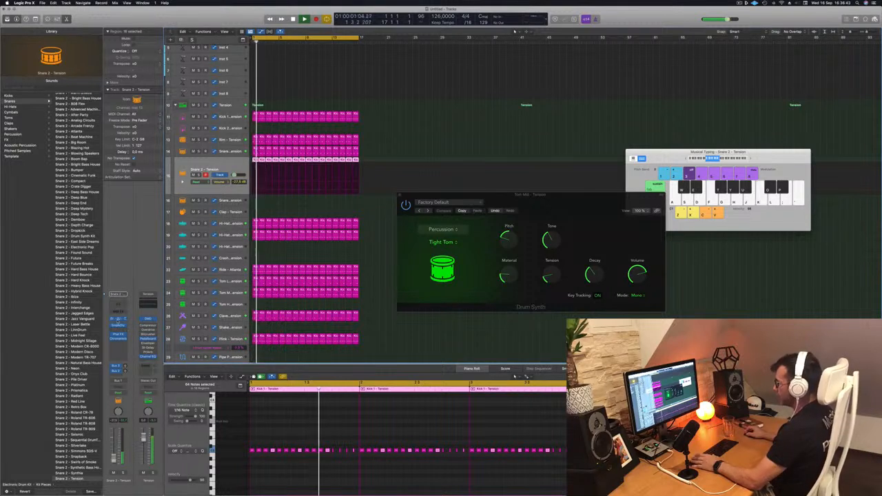
Step: Open Snare 2's Gritty Snare Drum Synth, move its window aside, listen during playback, and close both Drum Synth windows
left_click(118, 319)
left_click_drag(393, 78, 519, 95)
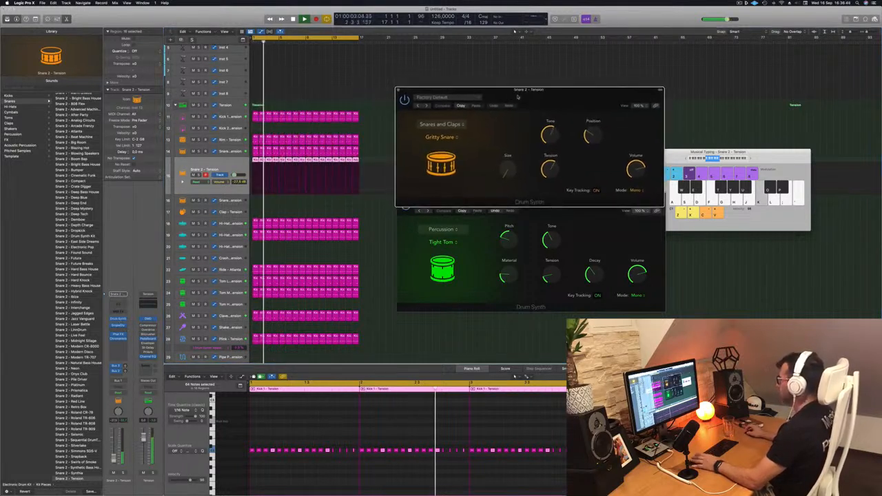
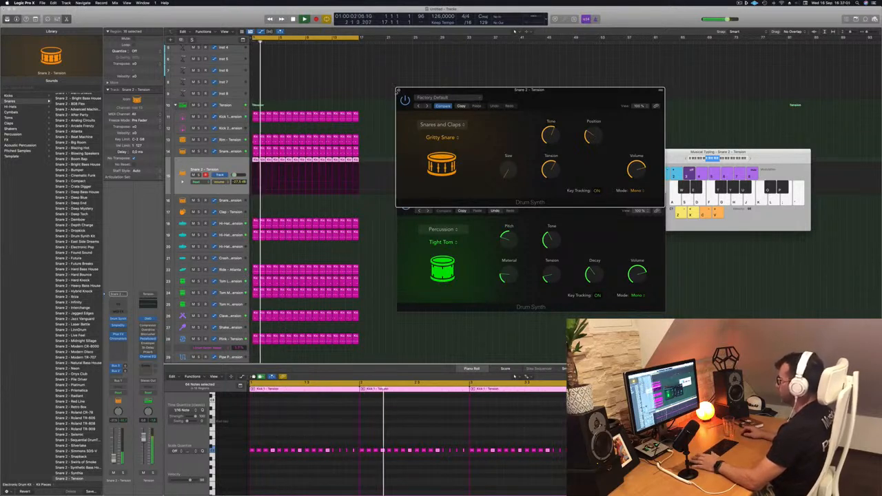
left_click(399, 91)
key("space")
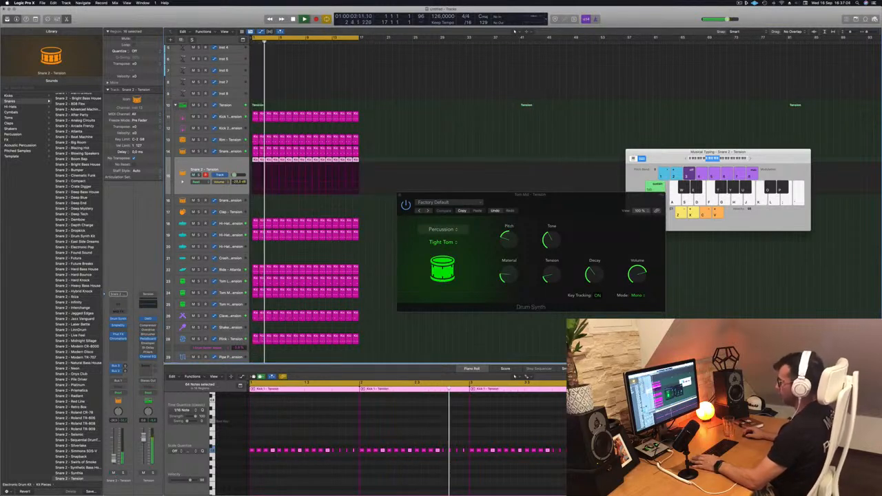
left_click(426, 111)
left_click(400, 195)
Step: Save the project in the Logic folder under its episode 137 file name
key("super+Right")
scroll(426, 252, "up", 5)
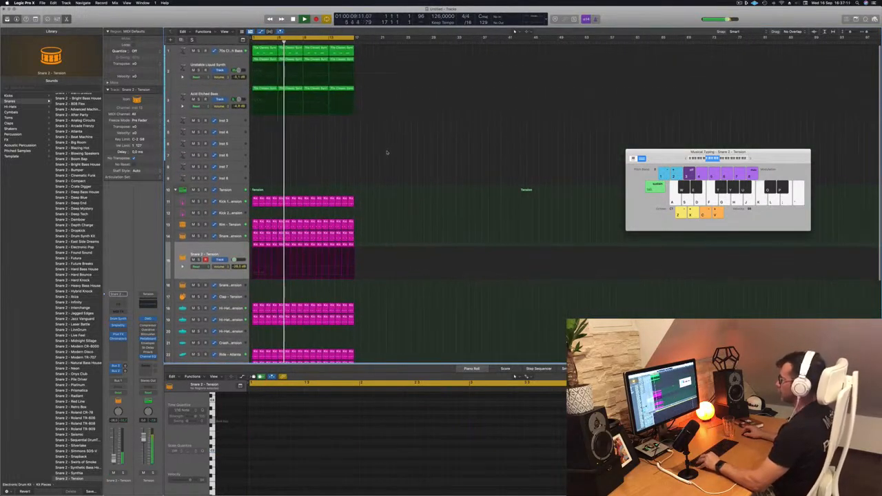
scroll(397, 153, "up", 2)
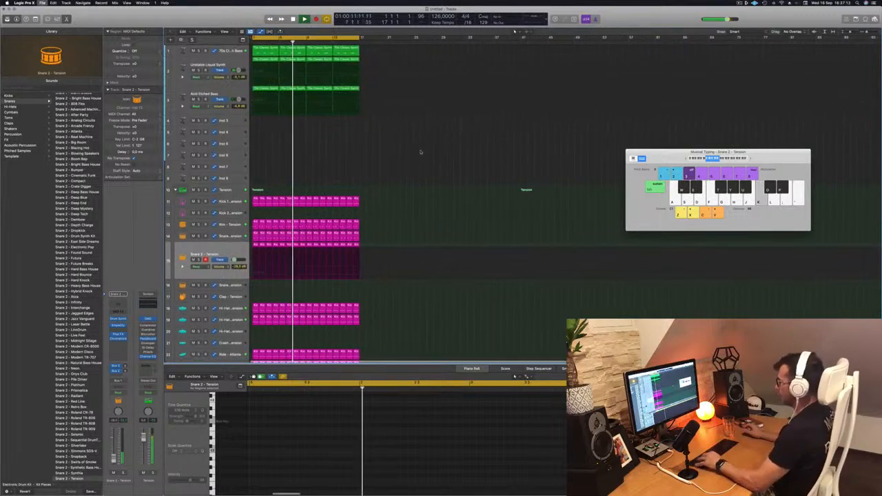
key("super+s")
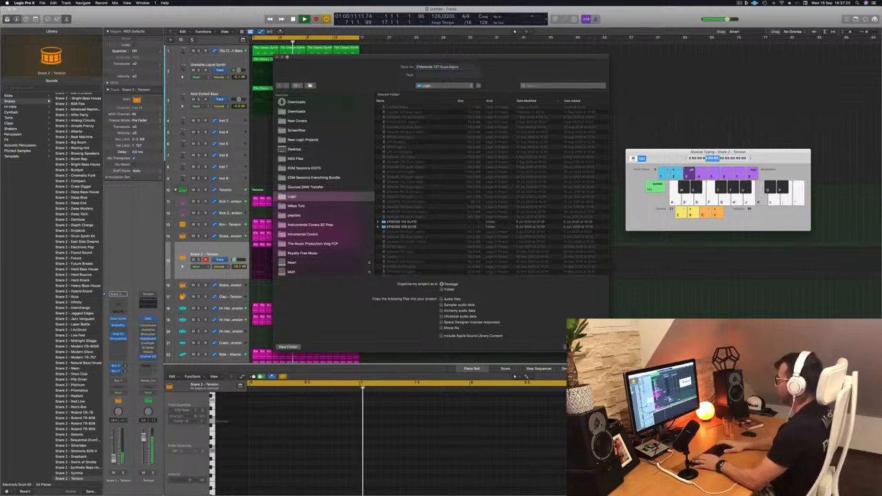
key("Return")
key("super+BackSpace")
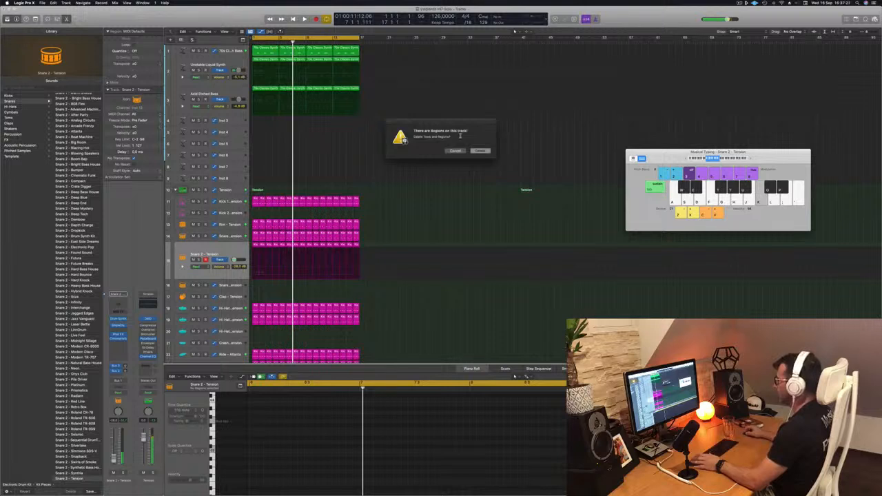
left_click(457, 151)
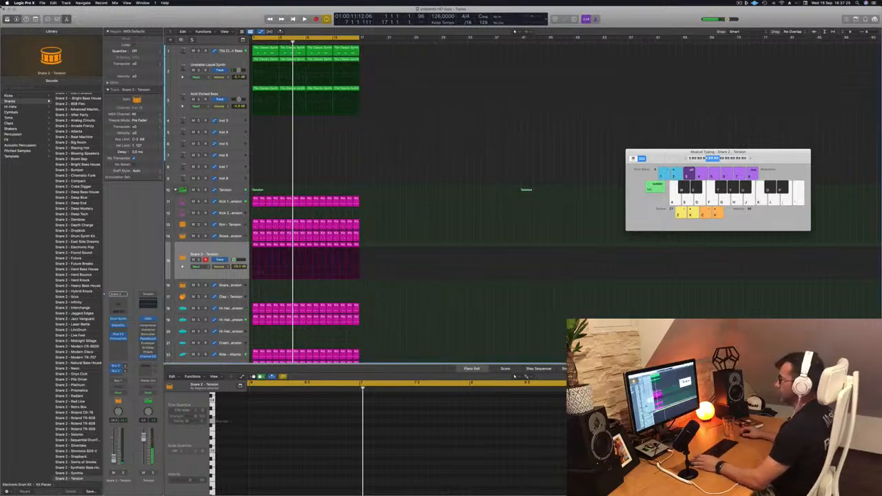
left_click(43, 4)
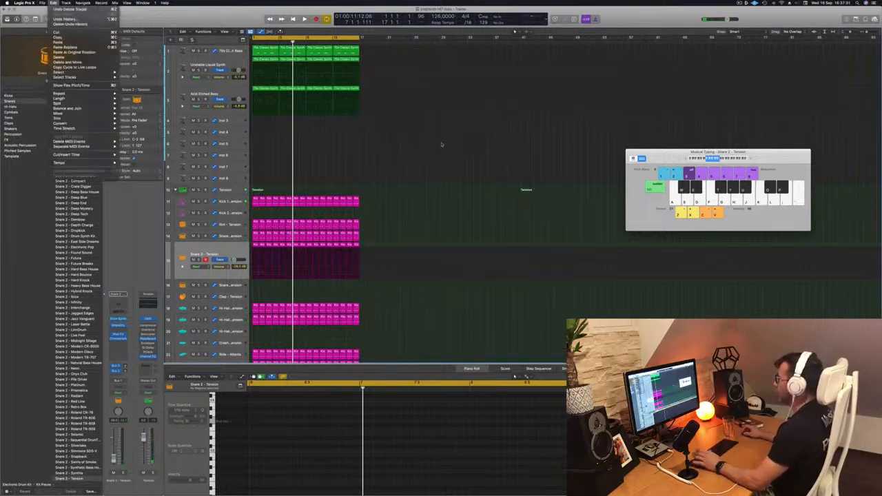
left_click(440, 145)
Step: Play the loop, select all Snare 2 regions, and open the track's Phat FX plug-in with its window moved clear of the track headers
key("Return")
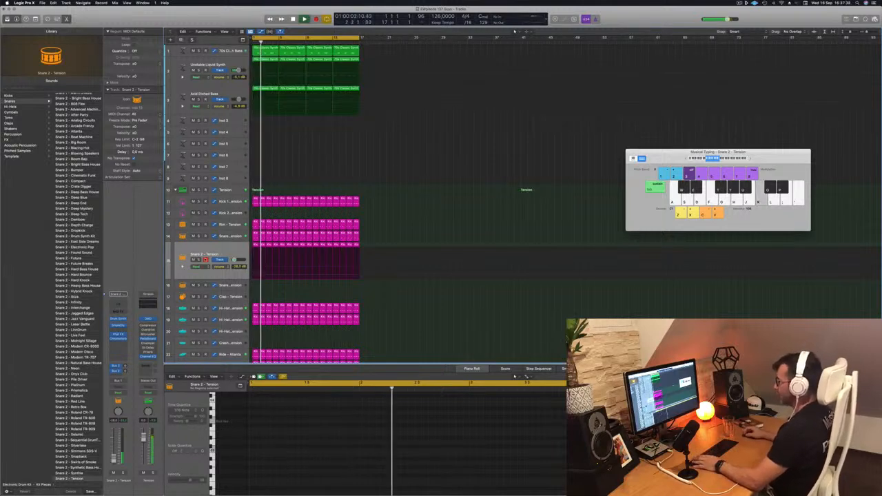
key("super+a")
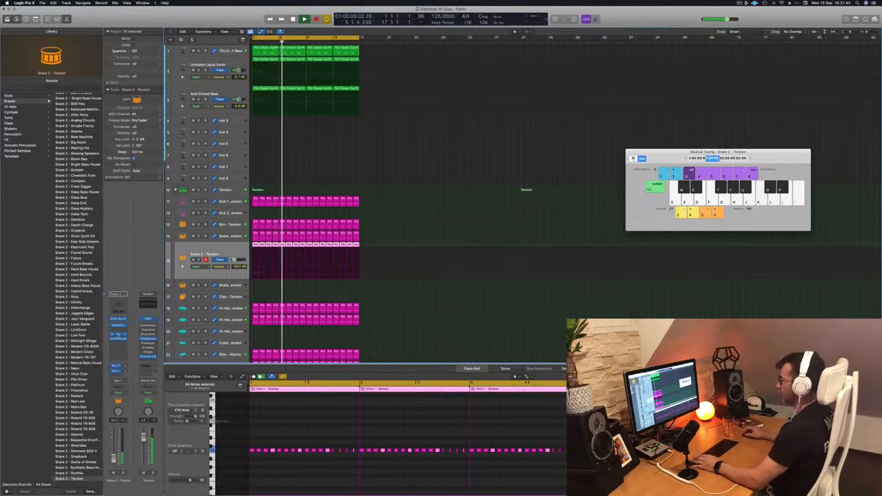
left_click(119, 335)
key("Return")
left_click_drag(421, 85, 399, 104)
left_click(292, 95)
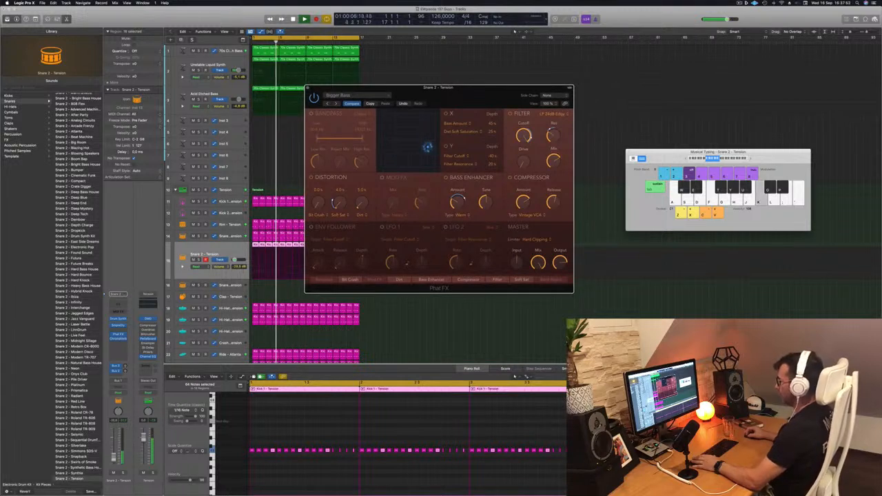
left_click(178, 389)
key("space")
Step: Step through the Phat FX presets on Snare 2 during playback and settle on Accentuate
left_click(336, 103)
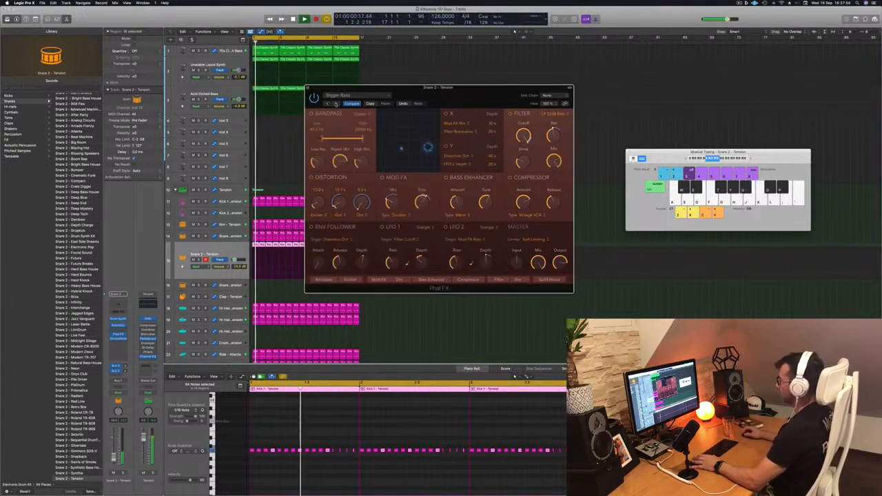
left_click(336, 103)
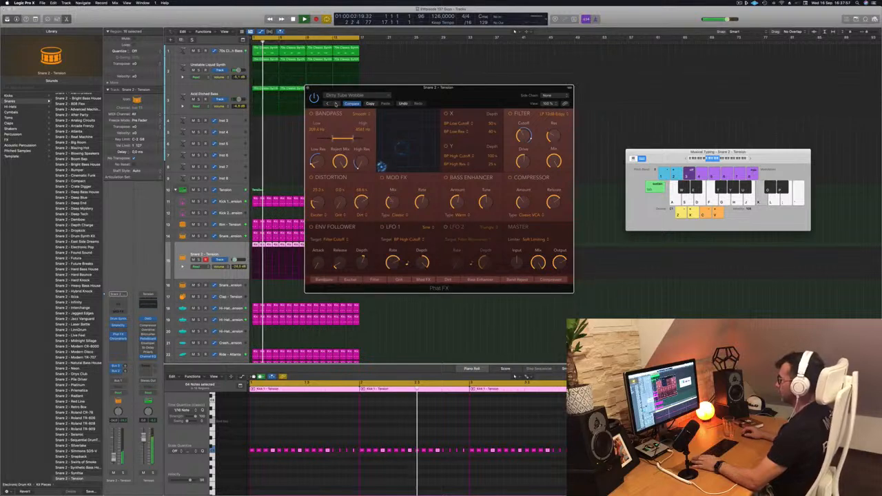
left_click(336, 103)
left_click(335, 103)
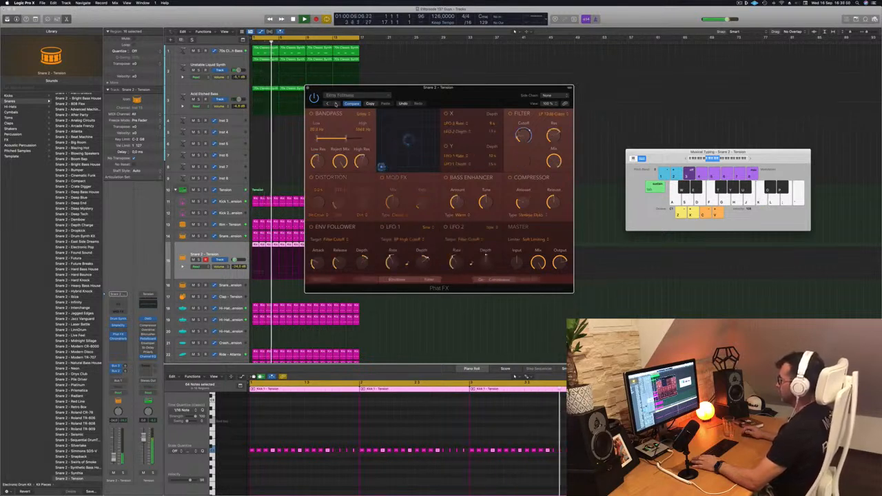
left_click(336, 104)
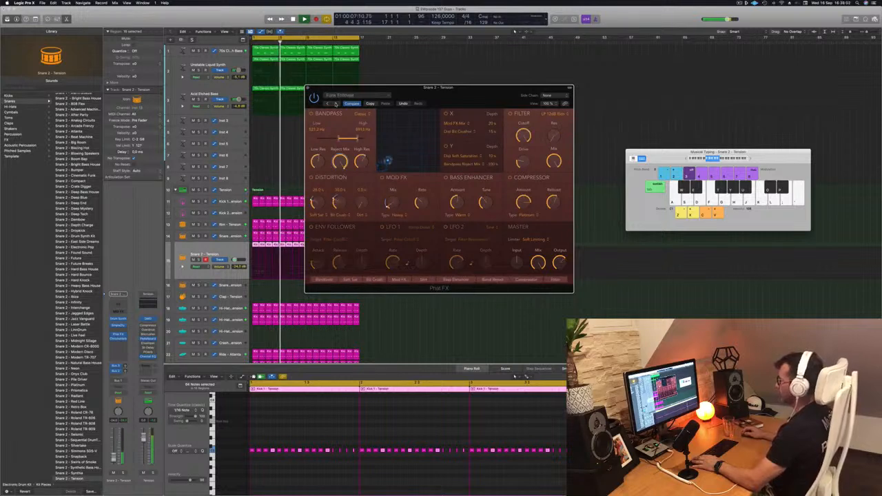
left_click(336, 103)
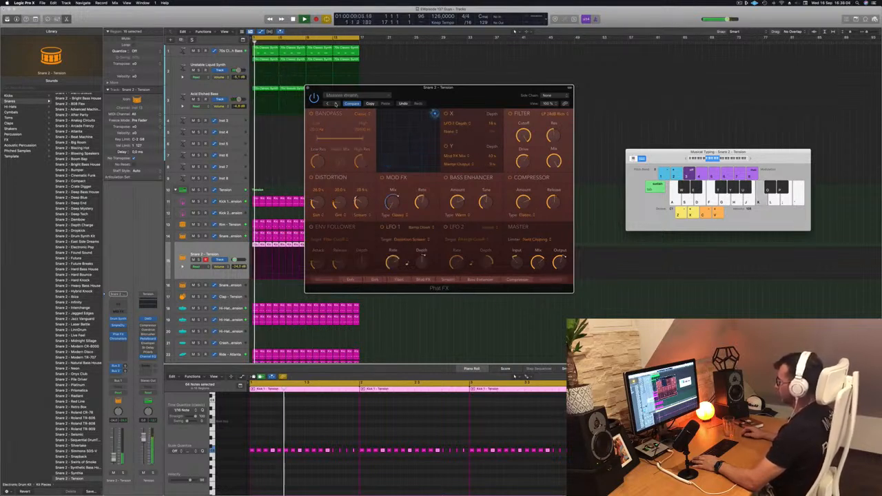
left_click(336, 104)
left_click(335, 103)
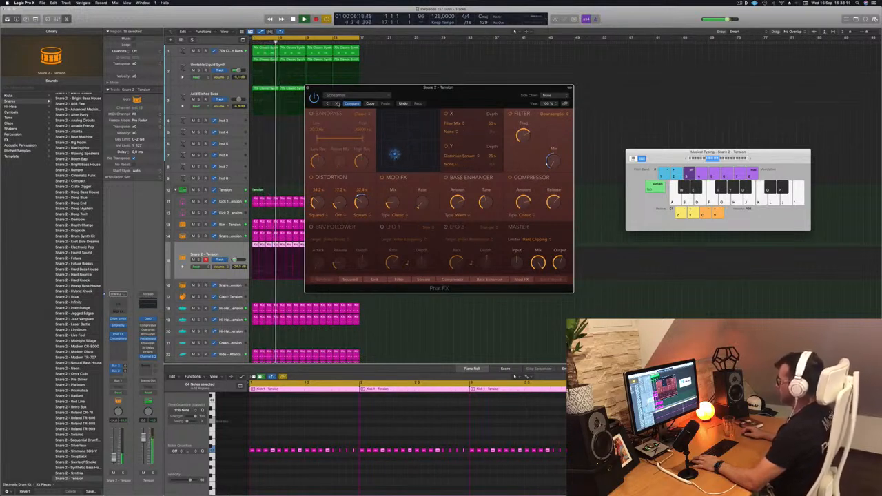
left_click_drag(482, 94, 524, 82)
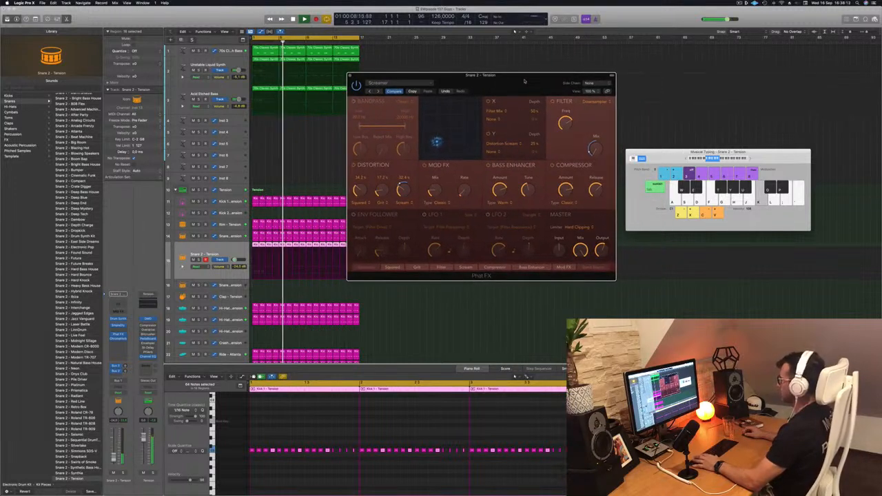
left_click(379, 92)
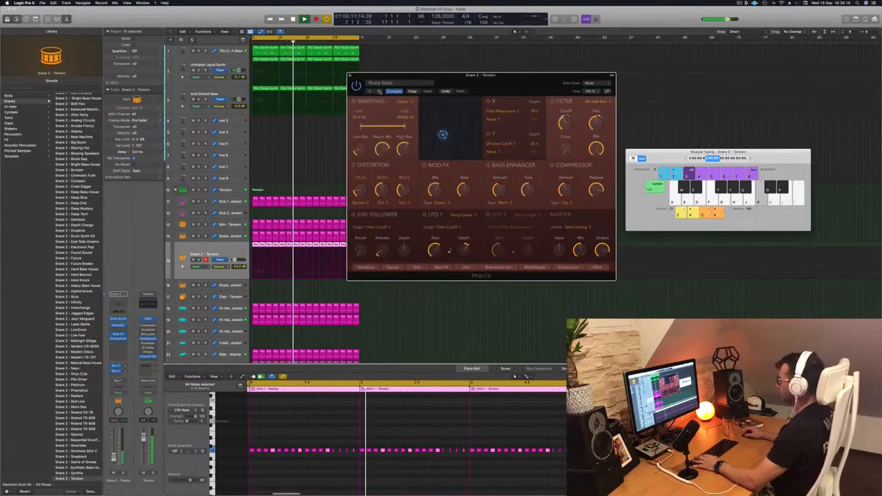
left_click(380, 92)
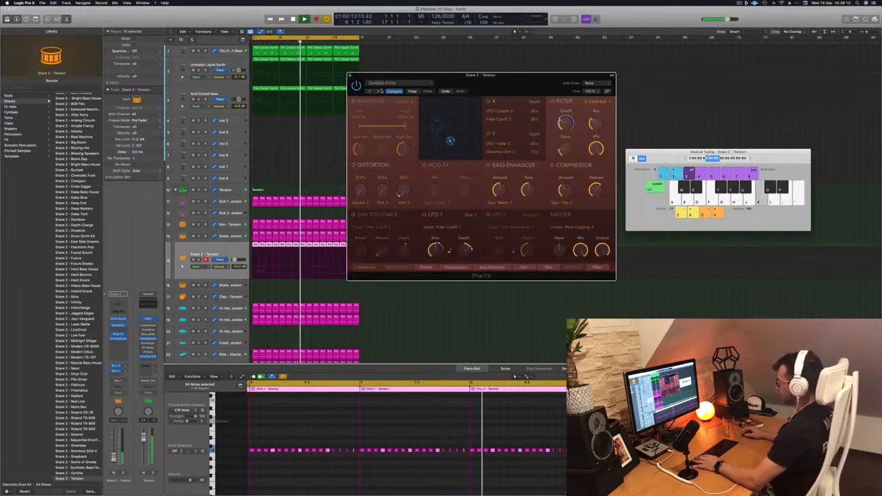
left_click(380, 91)
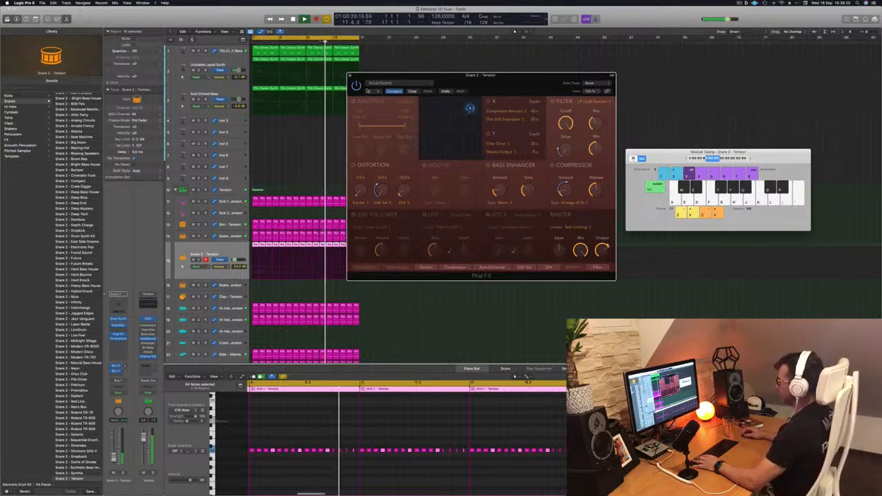
Step: Close the Phat FX window and check the Snare 2 - Tension track briefly in solo
left_click_drag(447, 82, 426, 82)
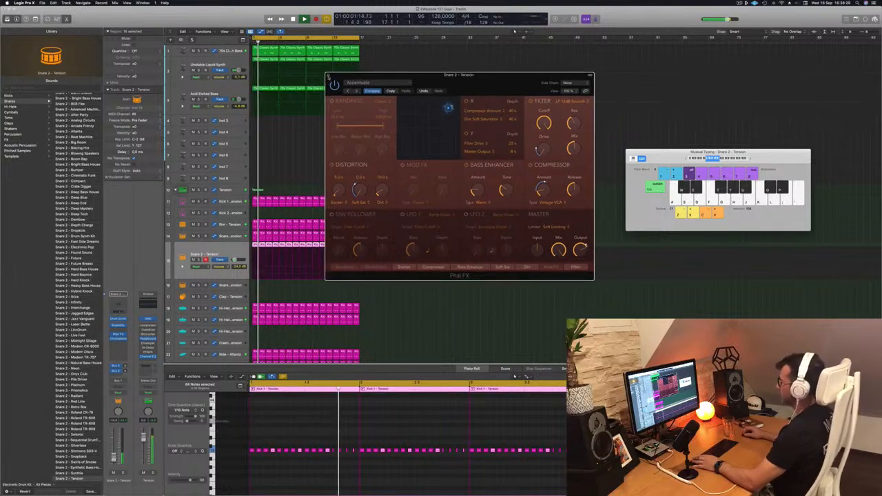
left_click(329, 77)
left_click(199, 260)
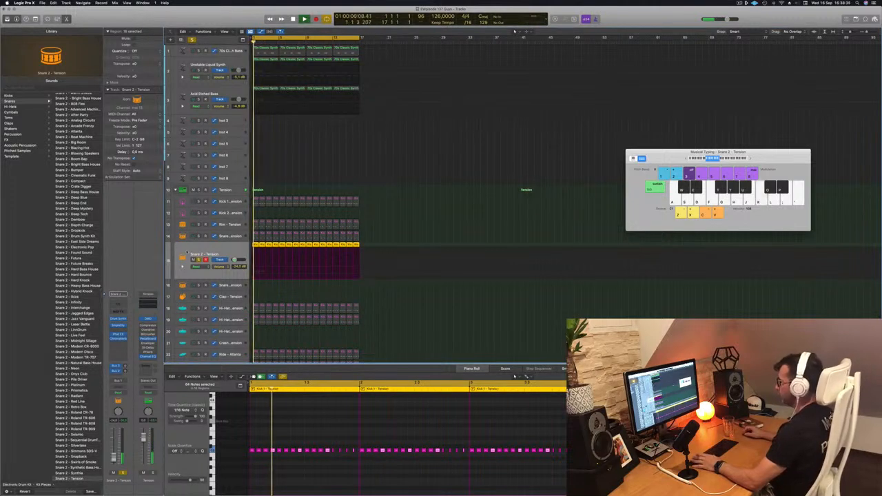
left_click(199, 260)
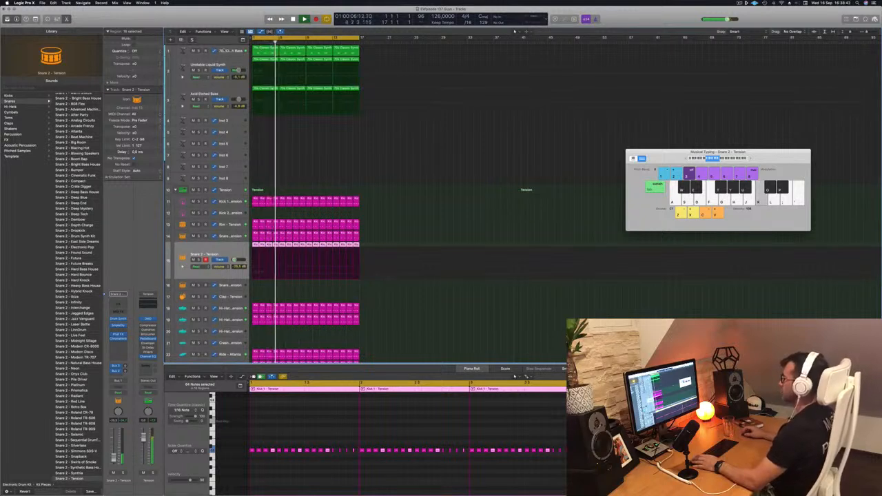
Step: Rebalance the 70s Classic Synth Bass, Unstable Liquid Synth and Acid Etched Bass tracks, raising their volumes slightly during playback
left_click(184, 51)
left_click_drag(115, 454, 113, 451)
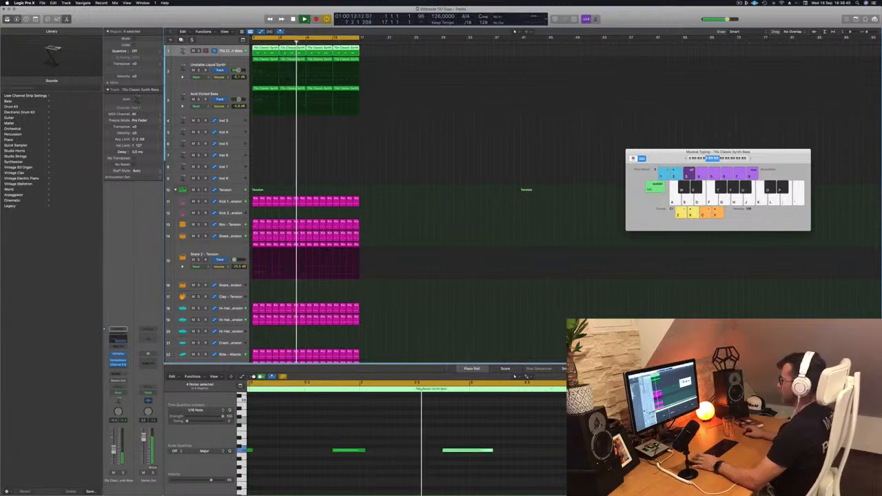
left_click(198, 69)
left_click(198, 70)
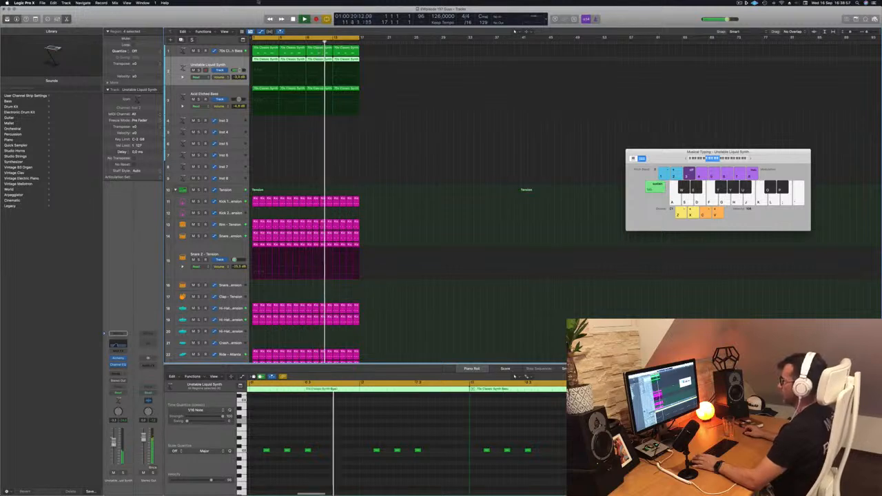
key("Down")
key("Return")
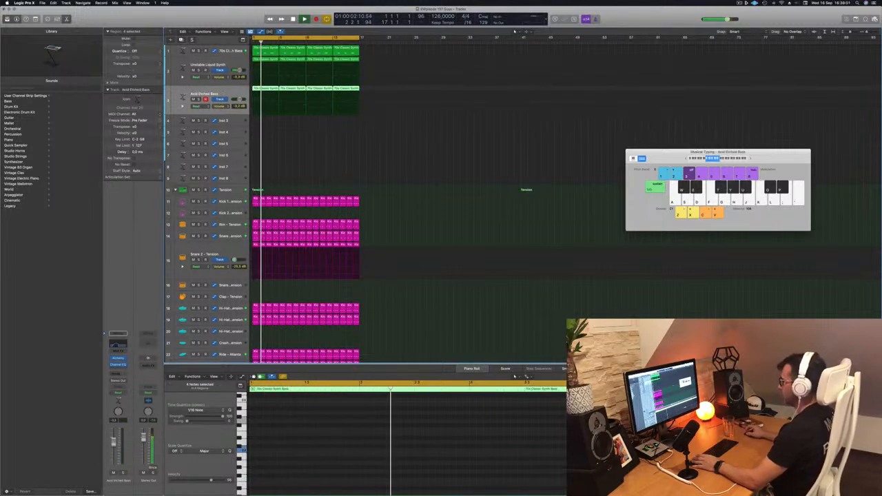
Step: Stop playback and copy the first 70s Classic Synth Bass region onto the Inst 3 track at bar 1
left_click(368, 160)
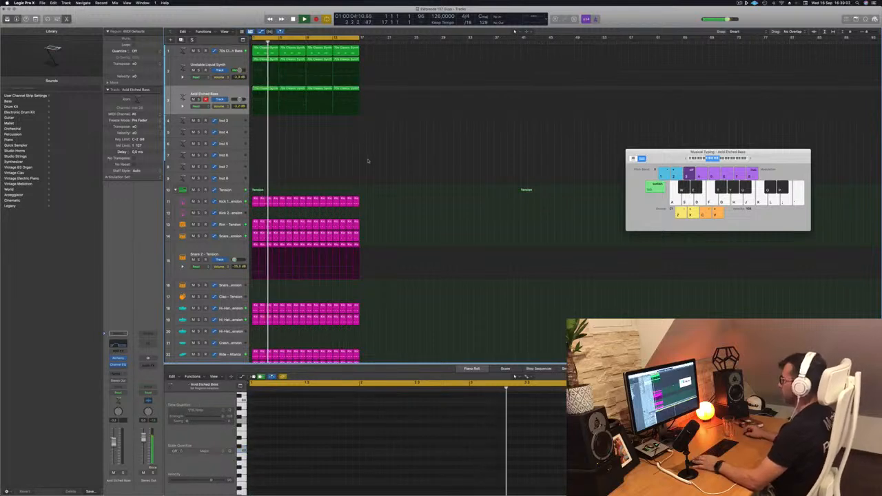
left_click(229, 91)
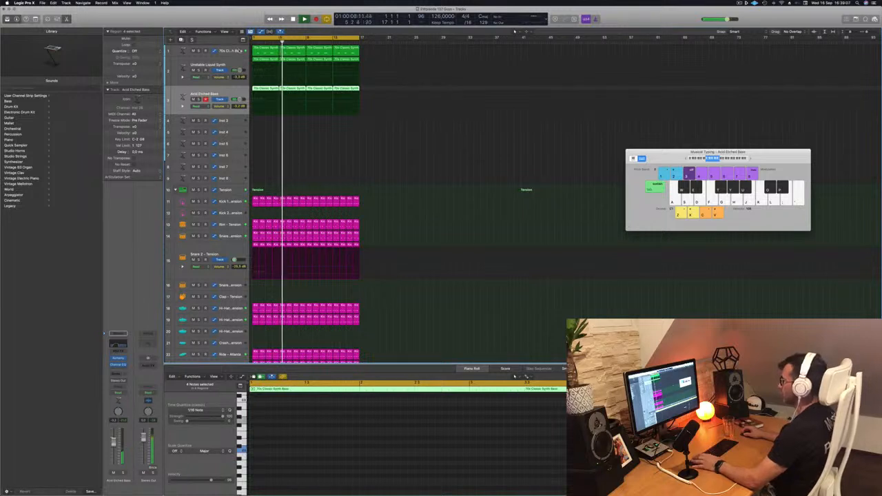
key("space")
left_click(273, 48)
left_click_drag(272, 49, 267, 124)
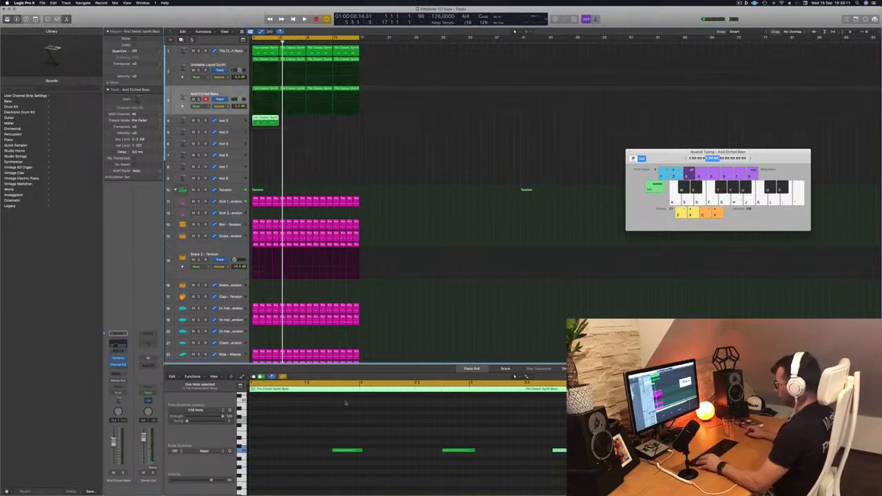
left_click(336, 432)
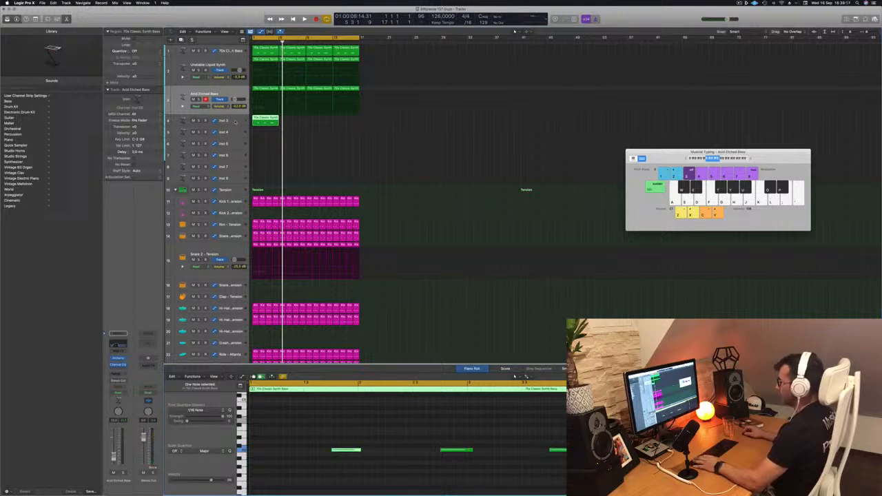
Step: Raise the Acid Etched Bass track's volume and audition the loop with Inst 3 muted
left_click(238, 93)
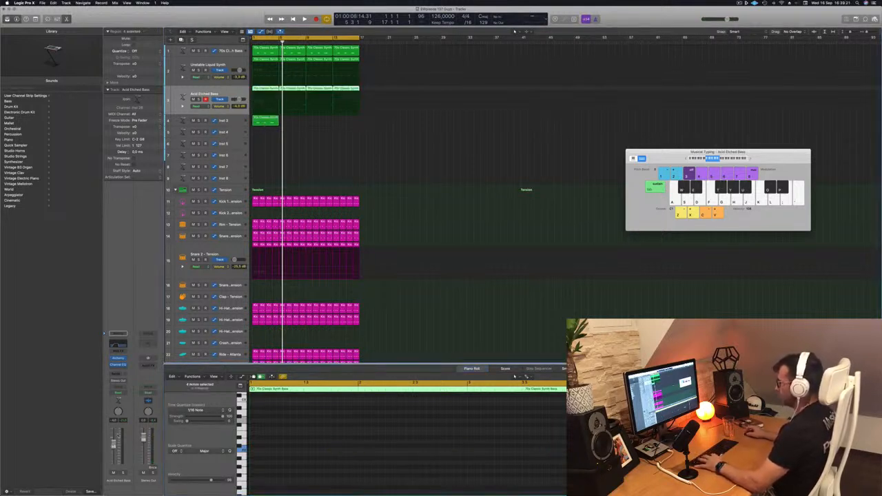
key("shift+space")
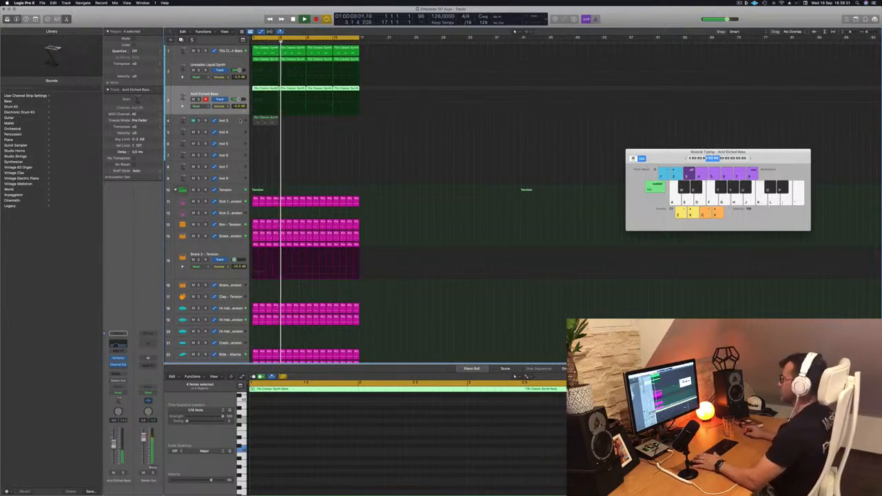
Step: Reduce the Inst 3 region to one note sustained across its full length, and duplicate that note one octave higher
left_click(260, 120)
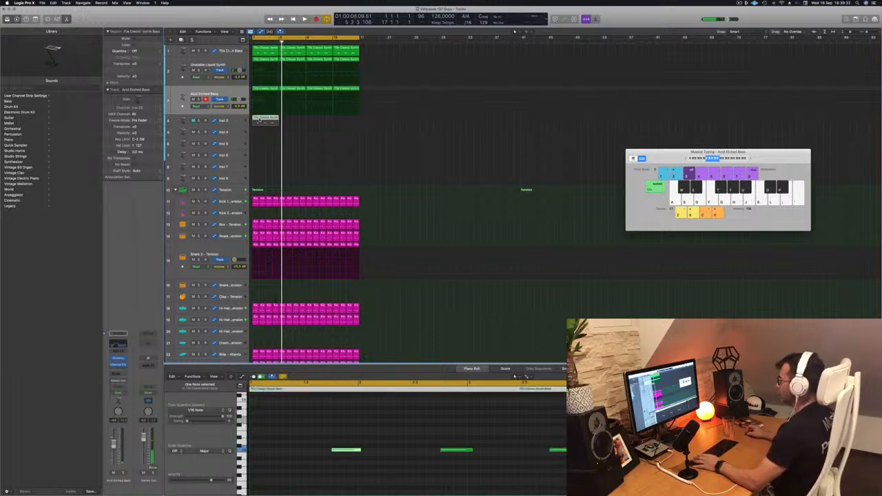
left_click_drag(594, 465, 416, 437)
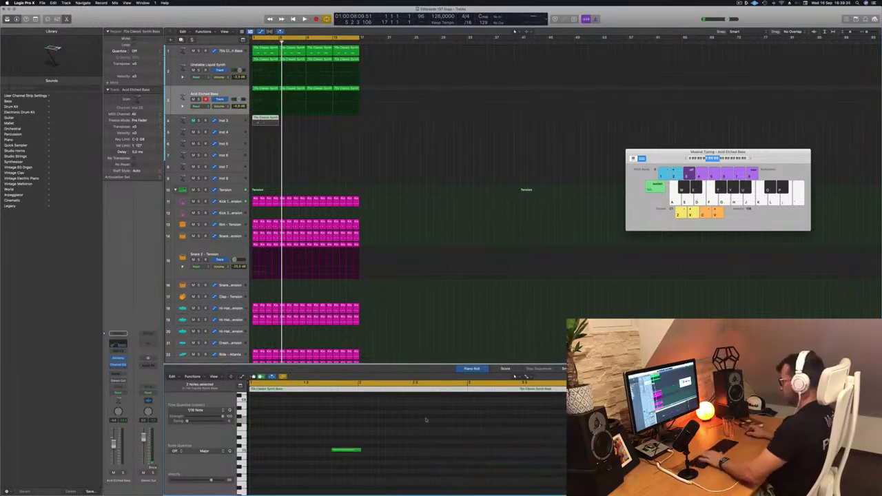
left_click_drag(346, 450, 566, 450)
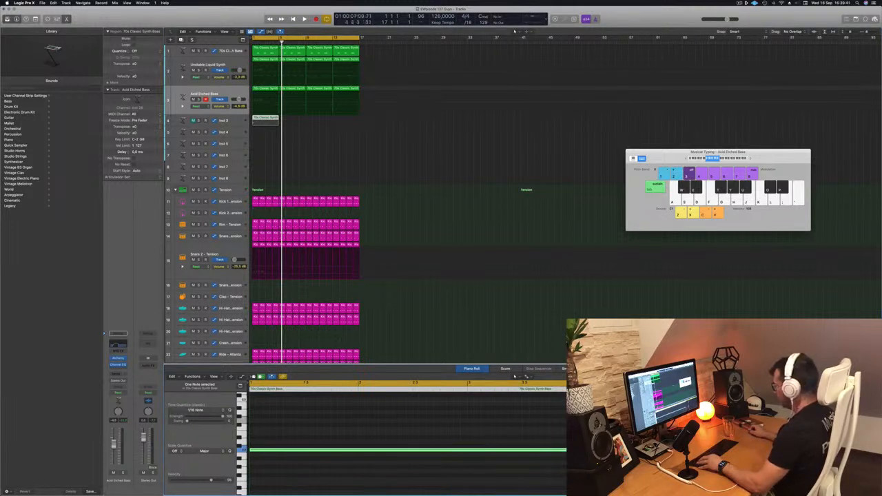
scroll(268, 450, "up", 1)
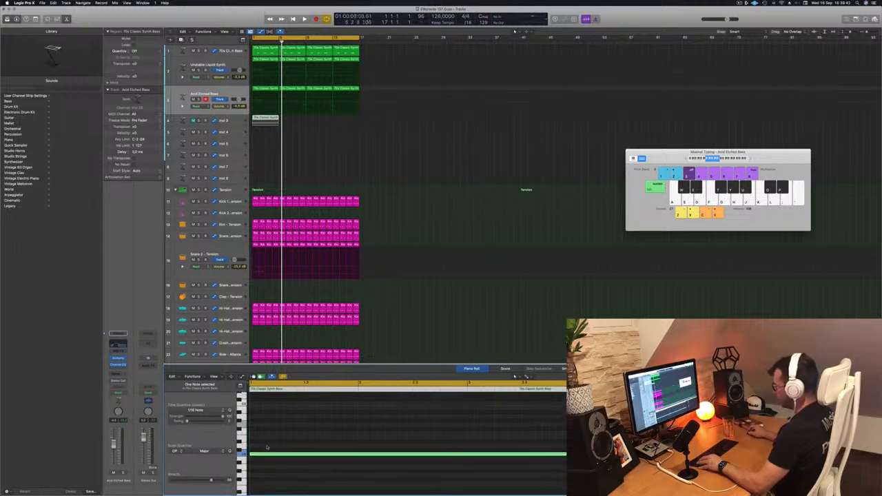
left_click_drag(266, 456, 266, 406)
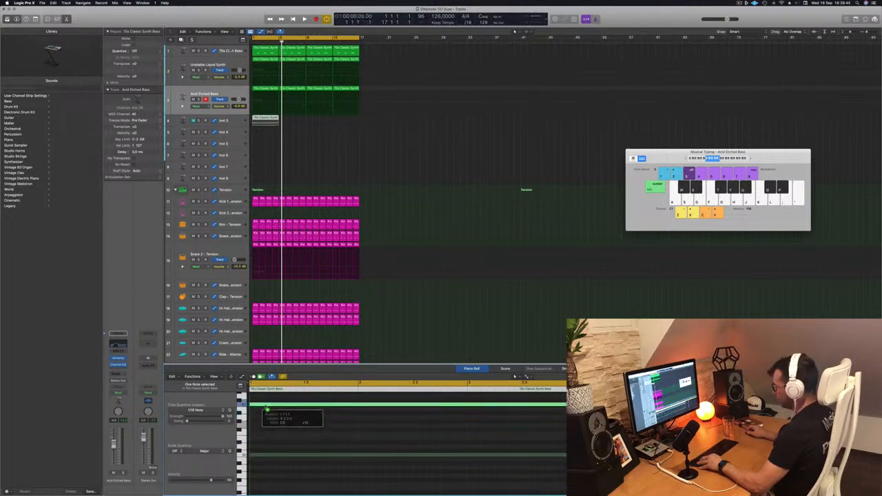
Step: Insert the Arpeggiator MIDI effect on the Inst 3 track, audition it in playback, and bypass it
key("space")
key("Down")
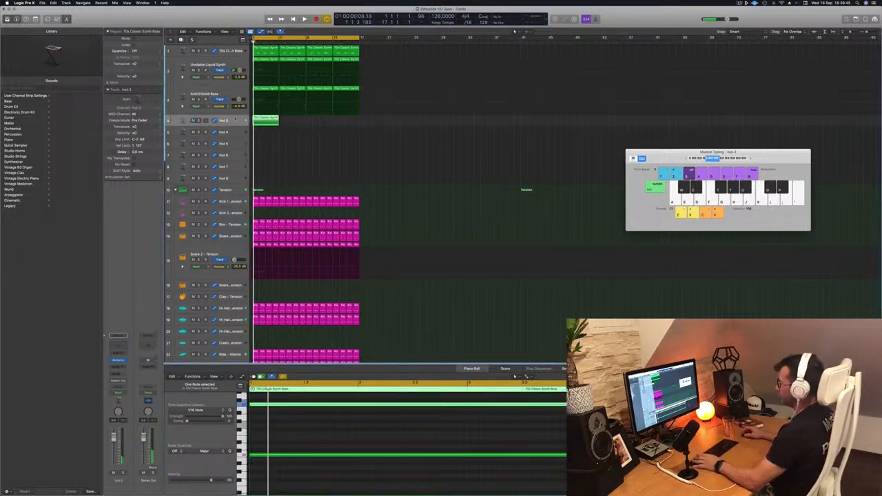
left_click(124, 353)
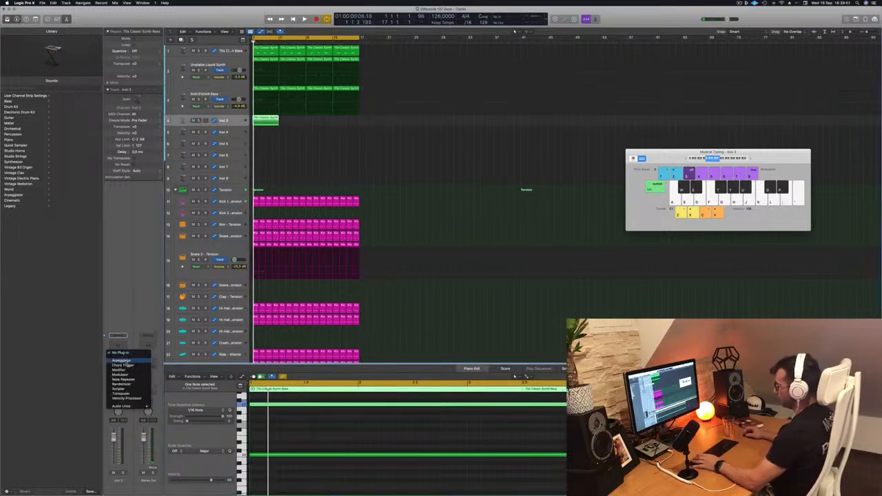
left_click(121, 360)
left_click(514, 375)
key("space")
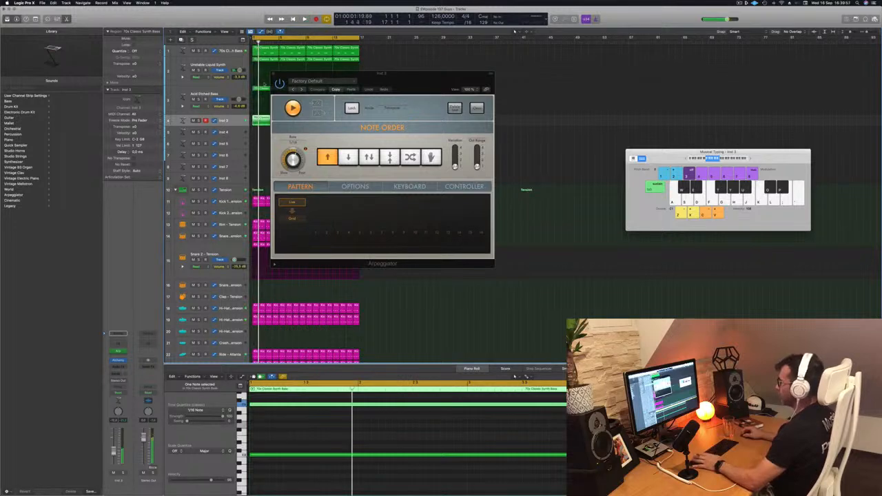
left_click(280, 83)
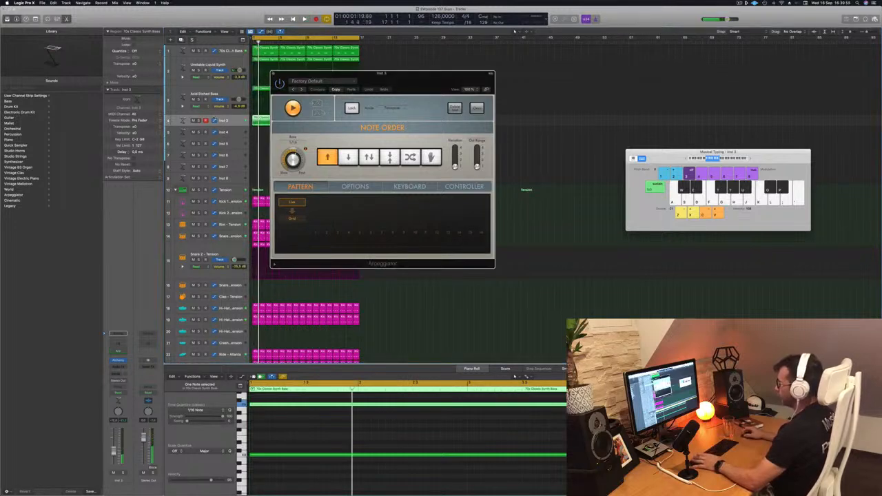
Step: Load Alchemy's Noisy Definition preset from the Arpeggiated category on Inst 3 and close the Arpeggiator window
left_click(119, 361)
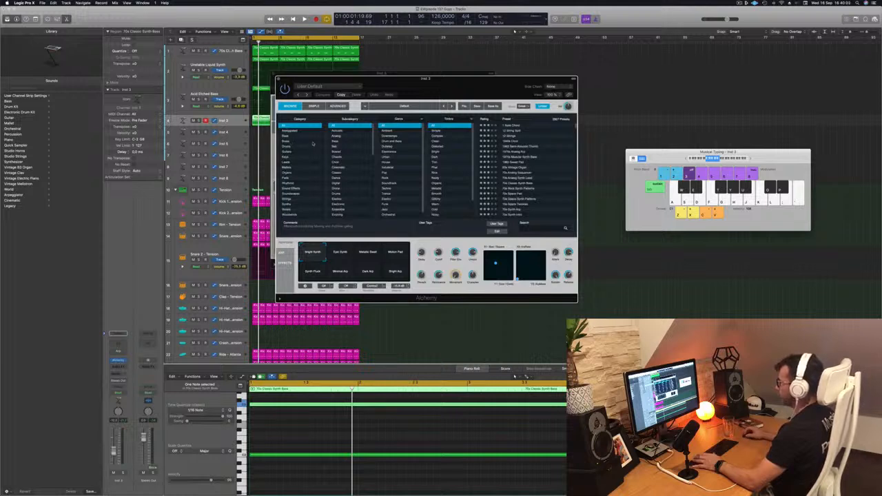
left_click(289, 130)
scroll(517, 185, "down", 10)
left_click(511, 178)
left_click_drag(483, 78, 733, 83)
left_click_drag(292, 93, 330, 74)
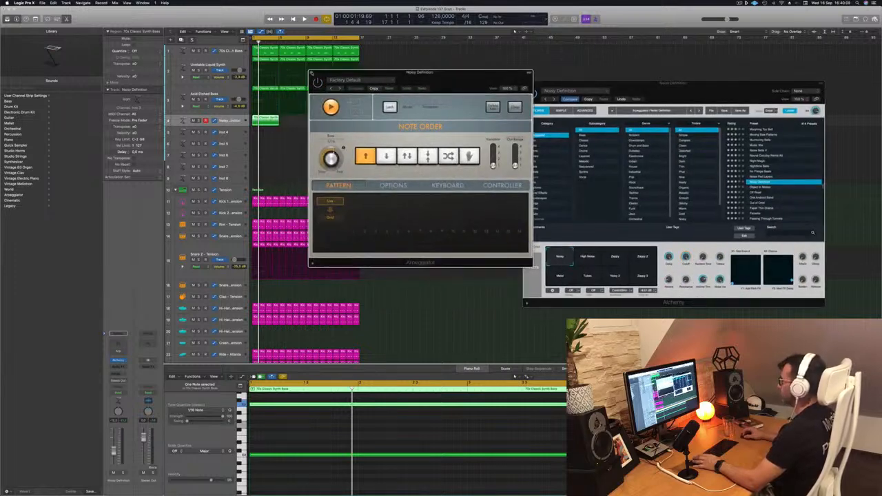
left_click(311, 73)
Step: Repeat the Noisy Definition region up to bar 17 and play the loop, lowering the track's volume
left_click_drag(263, 118, 323, 122)
left_click_drag(224, 125, 225, 141)
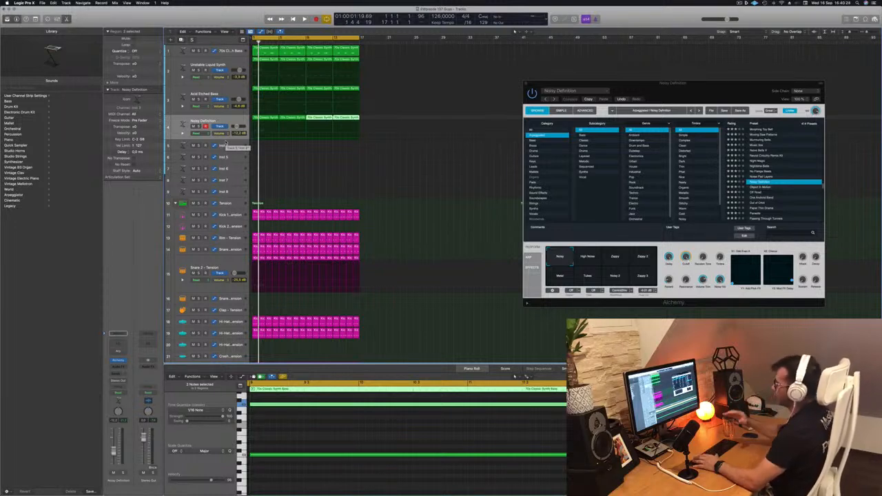
key("space")
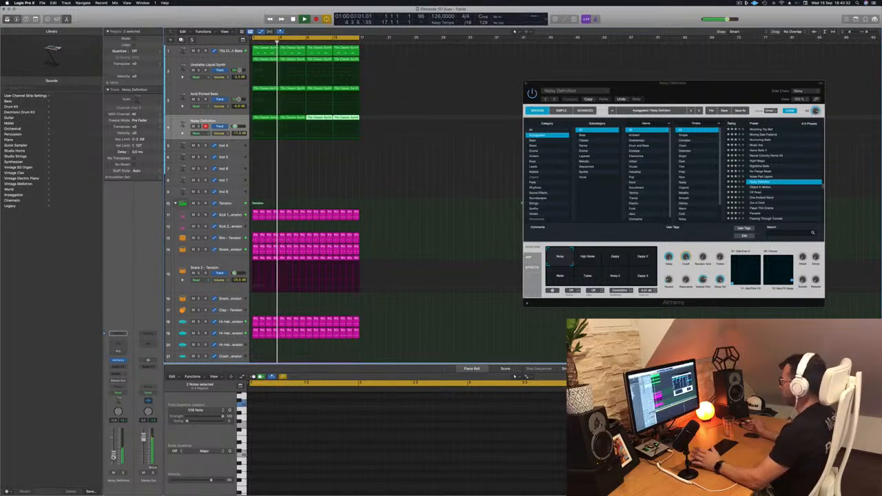
Step: Audition the Noisy Definition snapshots in Alchemy during playback, including Zappy, Zappy 2, Metal and Tubes, and return to Noisy
left_click_drag(714, 91, 583, 99)
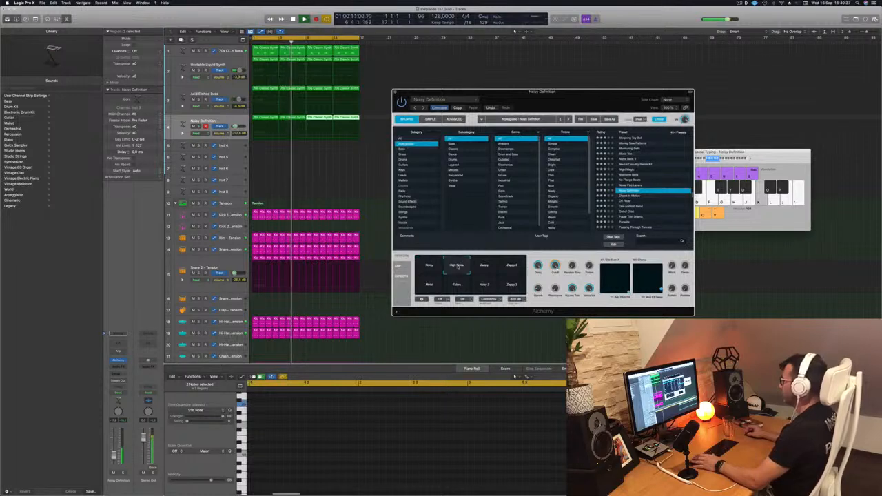
left_click(485, 268)
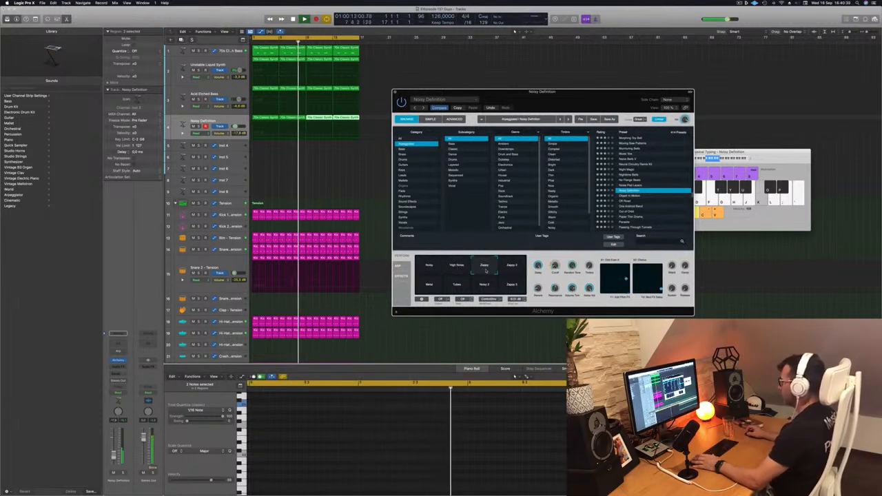
left_click(510, 270)
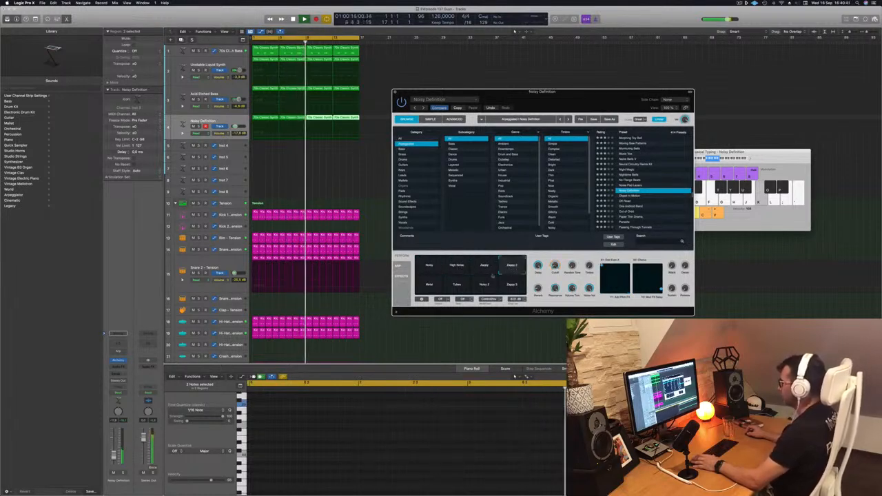
left_click(430, 287)
left_click(457, 286)
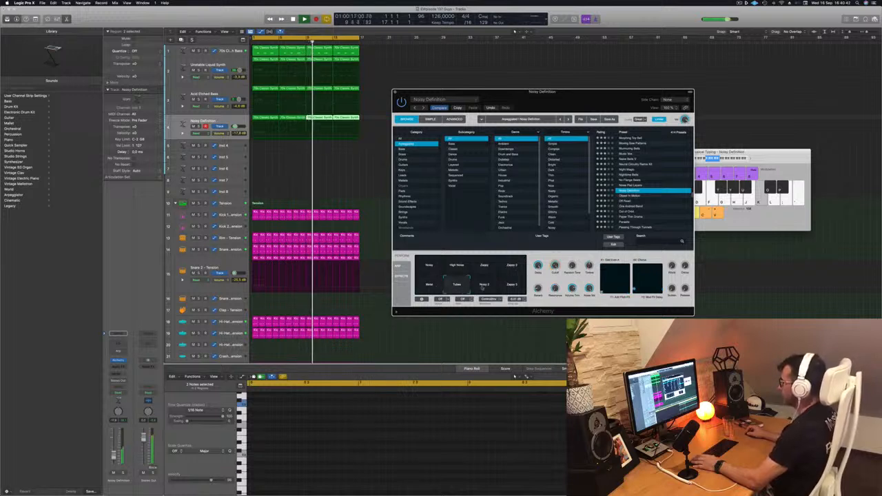
left_click(491, 288)
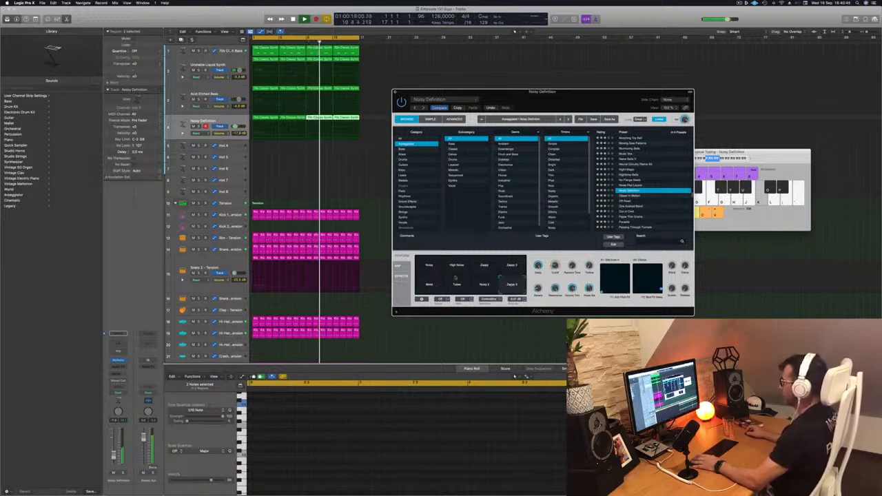
left_click(429, 265)
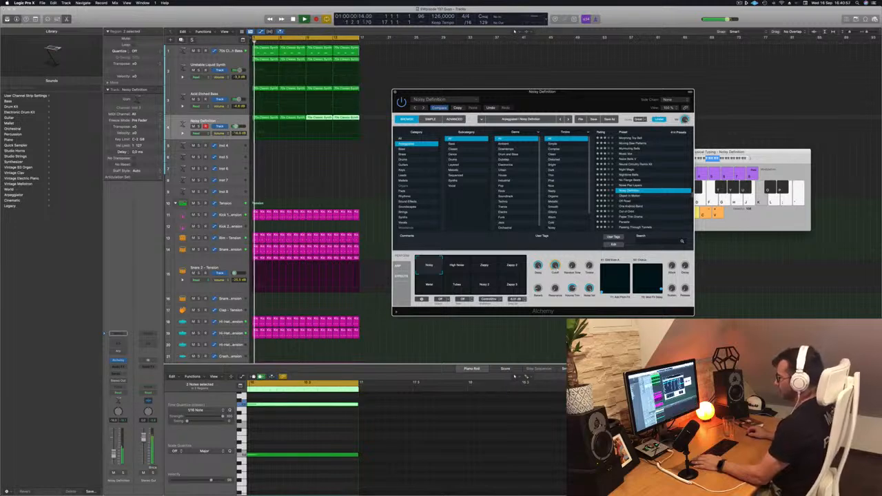
key("space")
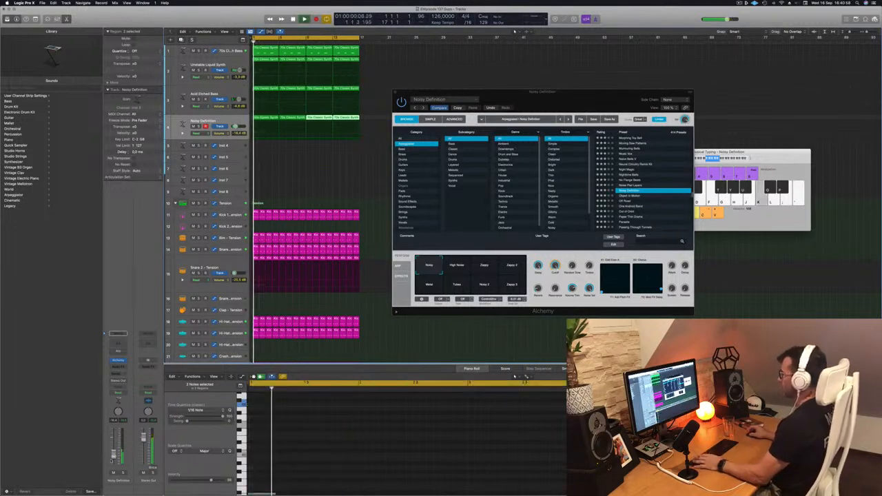
Step: Switch the Alchemy preset on this track to Object In Motion and audition it
left_click(295, 152)
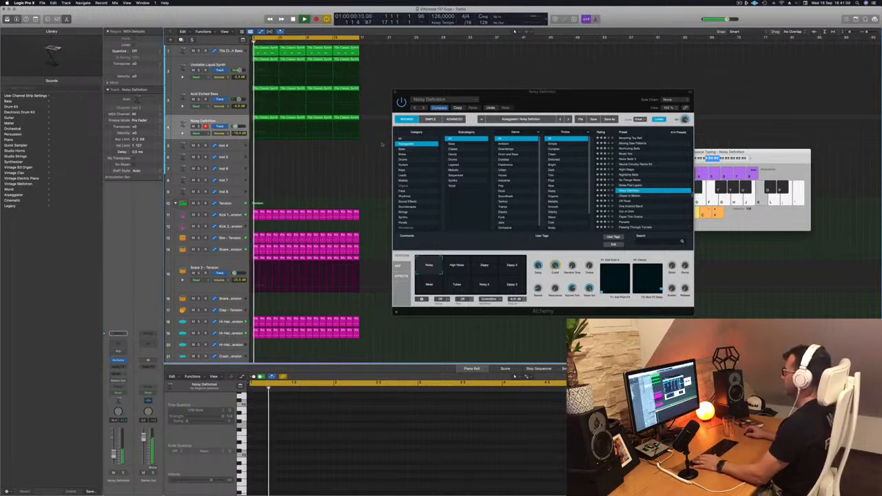
left_click(458, 108)
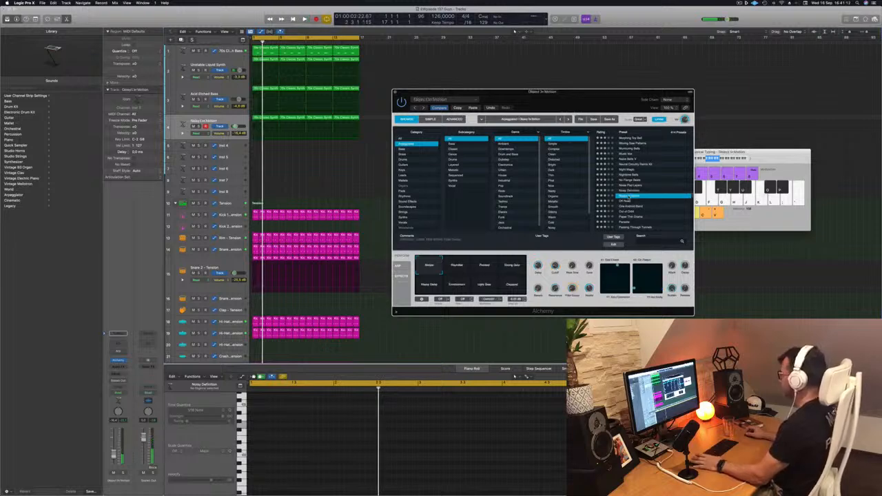
left_click_drag(582, 99, 582, 82)
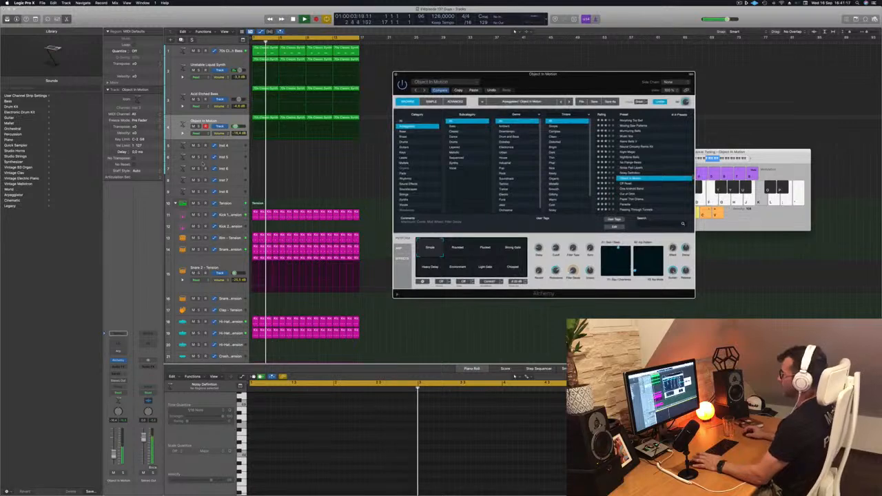
Step: Check the Object In Motion track briefly in solo and select all of its regions
key("s")
left_click(199, 127)
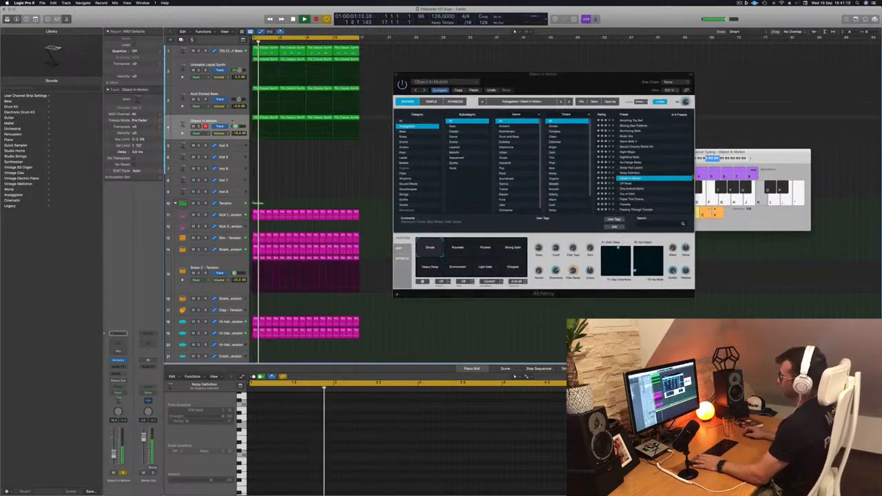
left_click(205, 121)
Step: Audition the Object In Motion snapshots Plucked, Strong Gate, Heavy Delay, Environment and Light Gate during playback
left_click(456, 251)
left_click(487, 249)
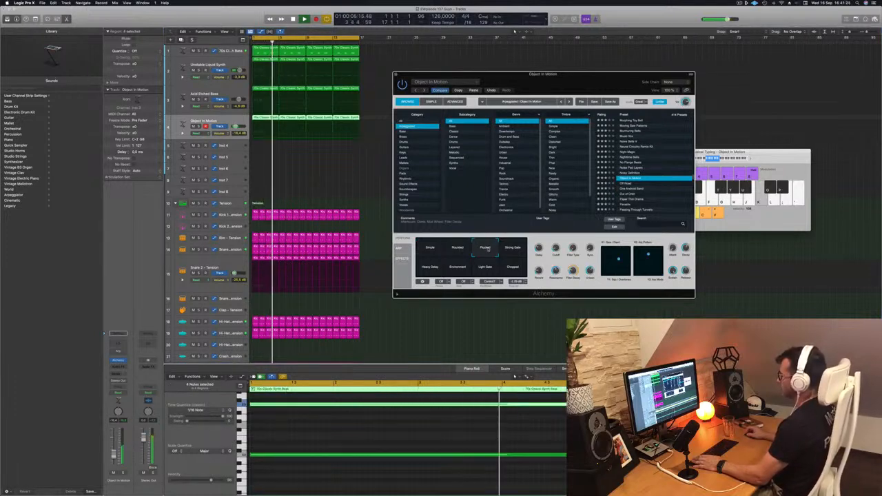
left_click(513, 250)
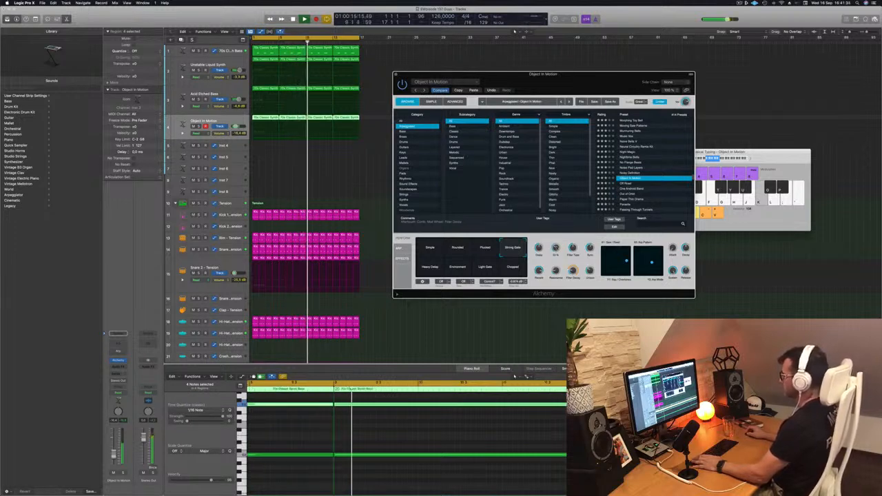
left_click(455, 270)
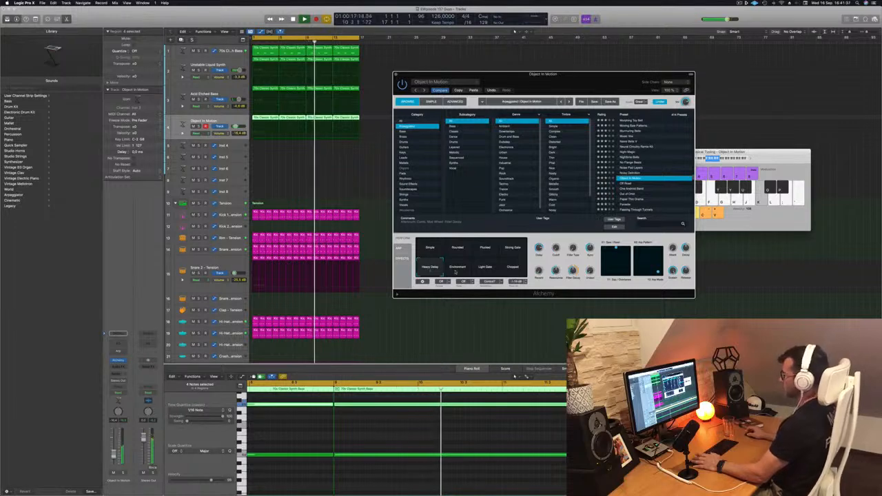
left_click(485, 269)
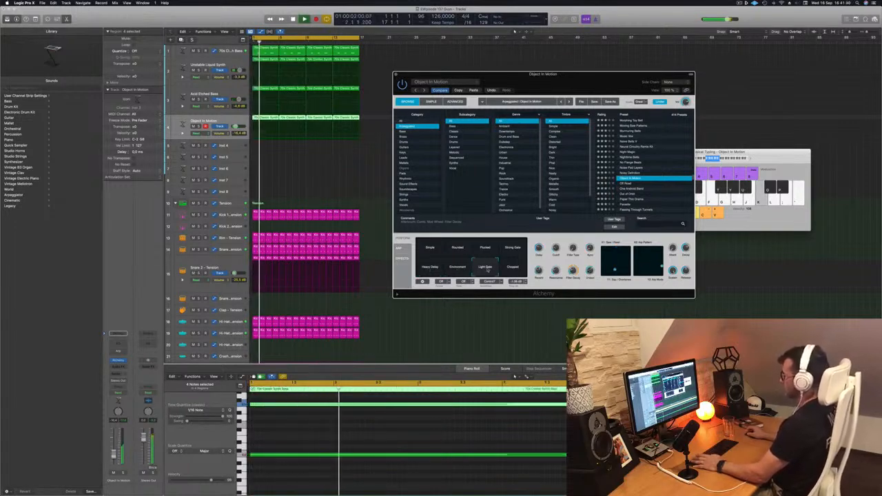
Step: Compare the Plucked, Rounded and Strong Gate snapshots again during playback and settle on Simple
left_click(488, 249)
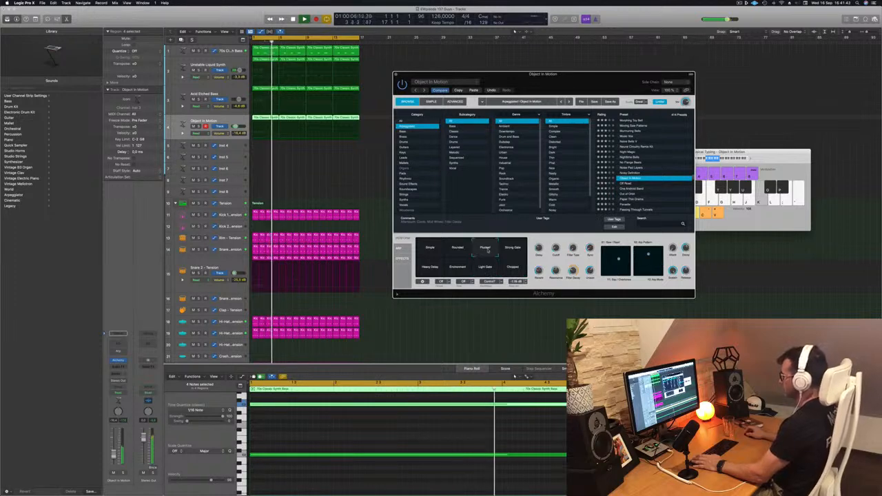
left_click(422, 250)
left_click(457, 251)
left_click(485, 250)
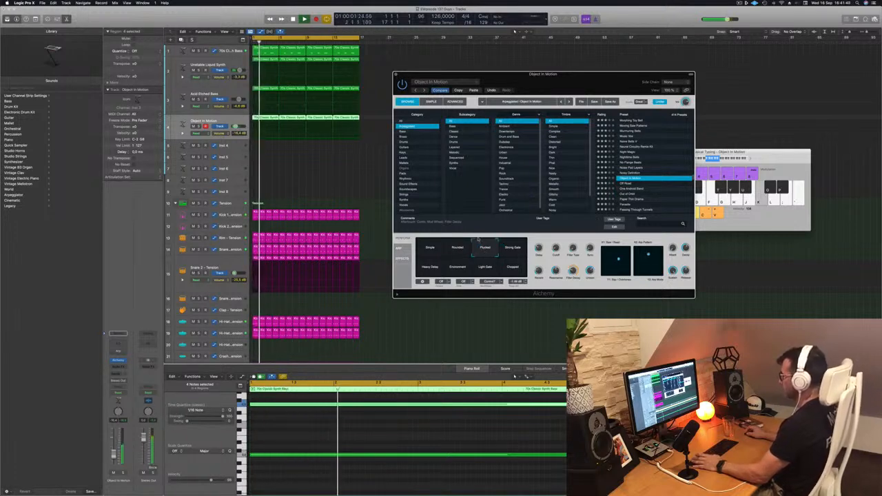
left_click(512, 249)
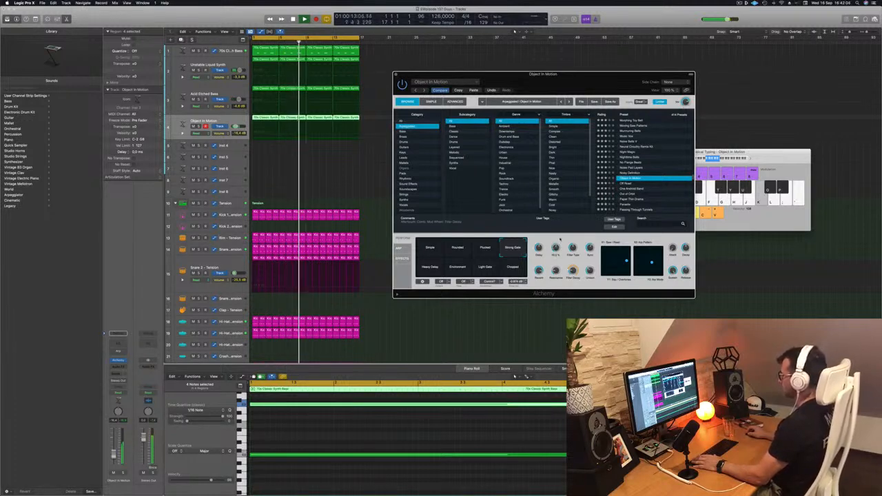
left_click(430, 248)
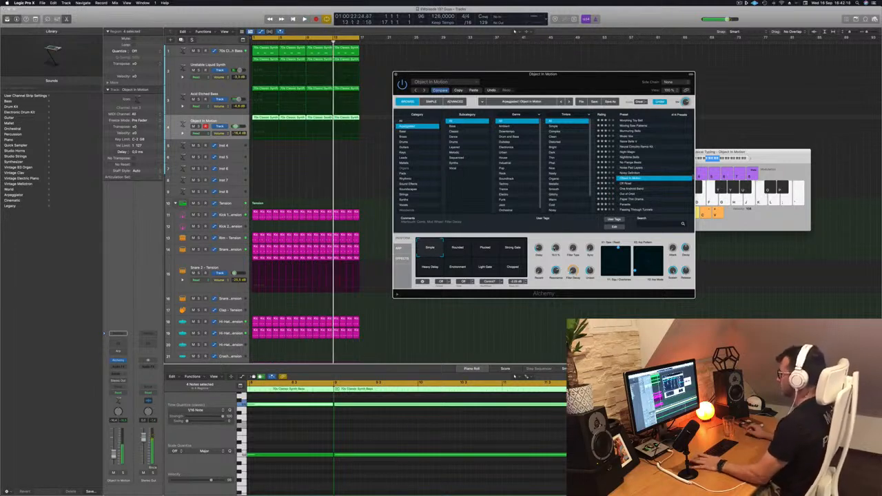
Step: Add a Channel EQ to the Object In Motion track with a low-cut filter at about 175 Hz
left_click(118, 336)
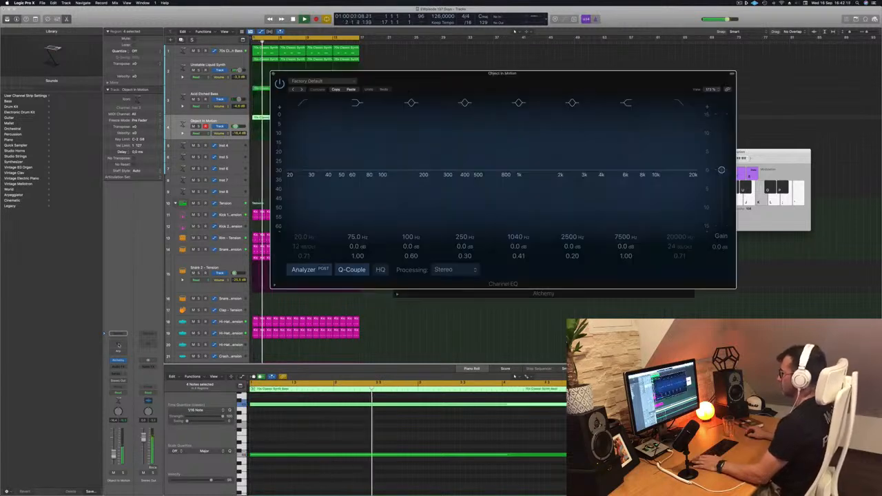
left_click(304, 104)
left_click_drag(303, 162, 431, 147)
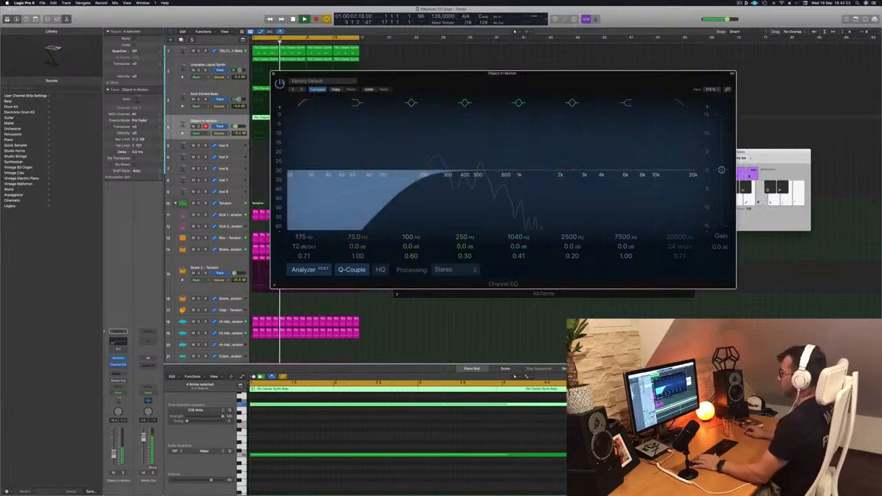
left_click(273, 74)
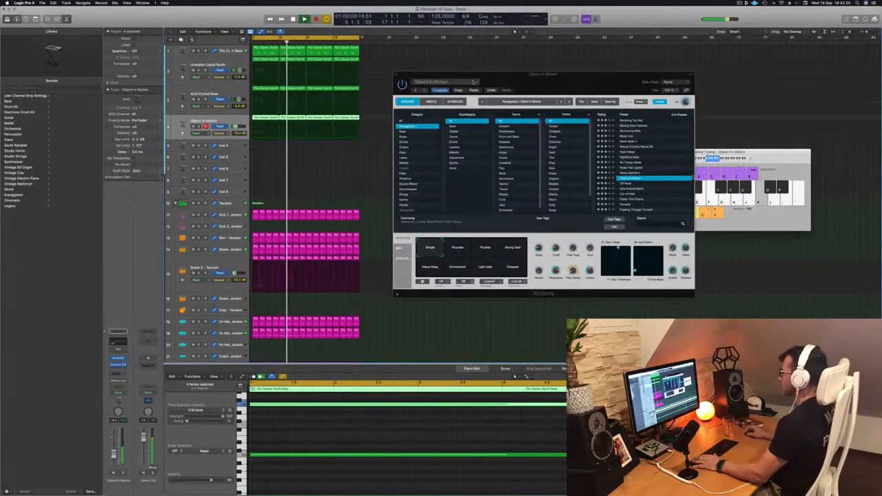
Step: Switch the Object In Motion synth to the Strong Gate snapshot and close its Alchemy window
left_click_drag(473, 81, 446, 68)
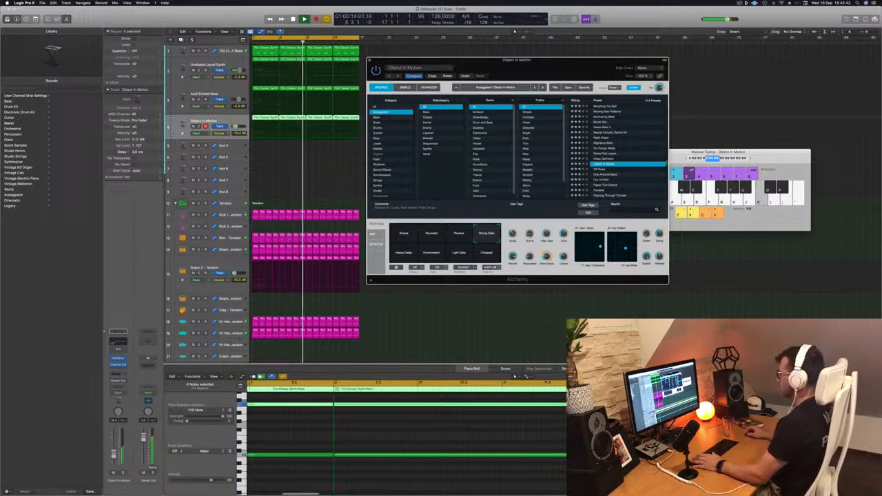
left_click_drag(561, 63, 631, 57)
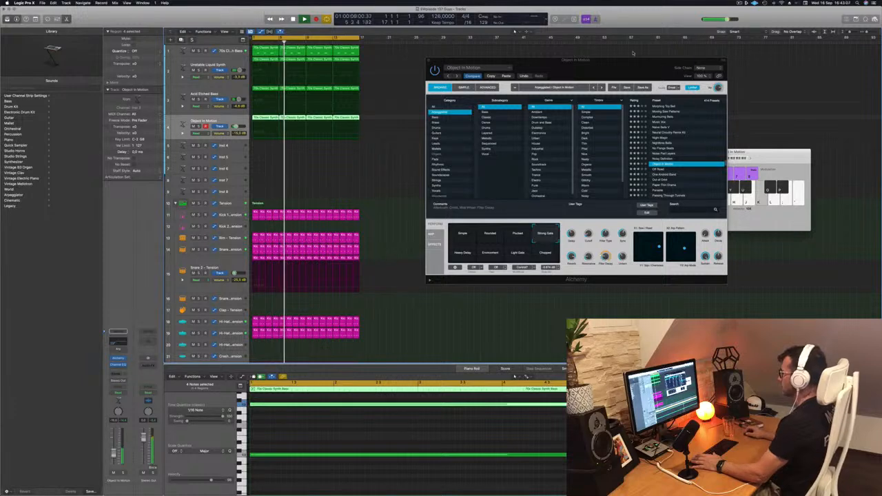
left_click_drag(631, 60, 546, 76)
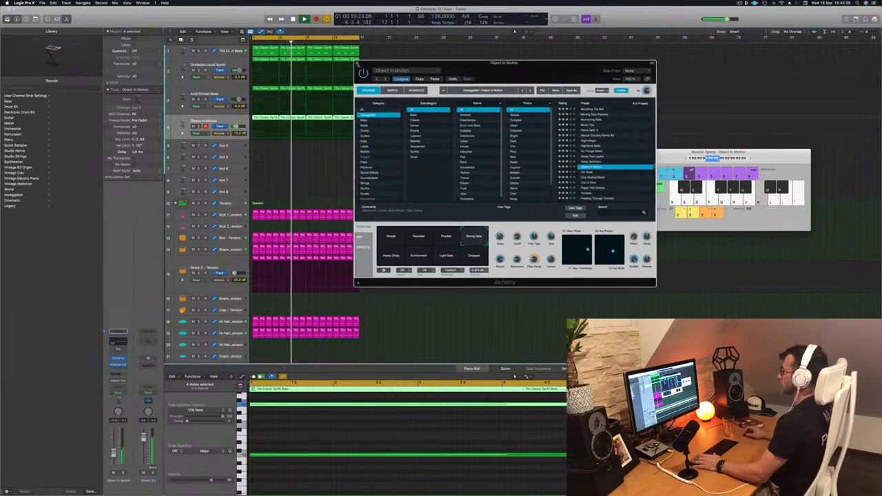
left_click(357, 63)
left_click(740, 3)
key("Escape")
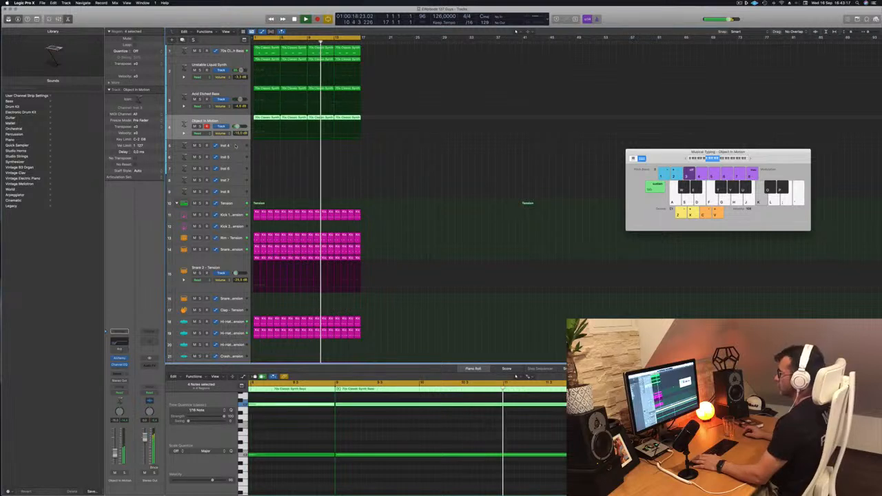
Step: Select the empty Inst 4 track, enlarge its row and restart playback
key("Down")
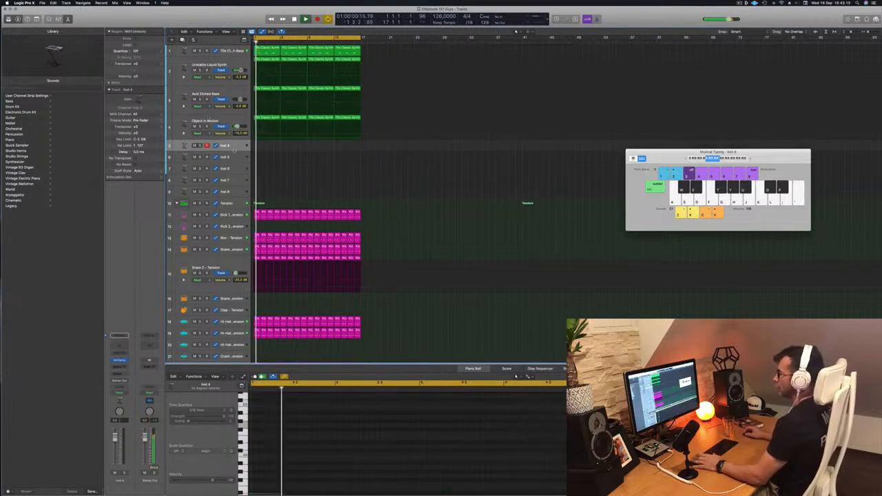
left_click_drag(234, 151, 235, 187)
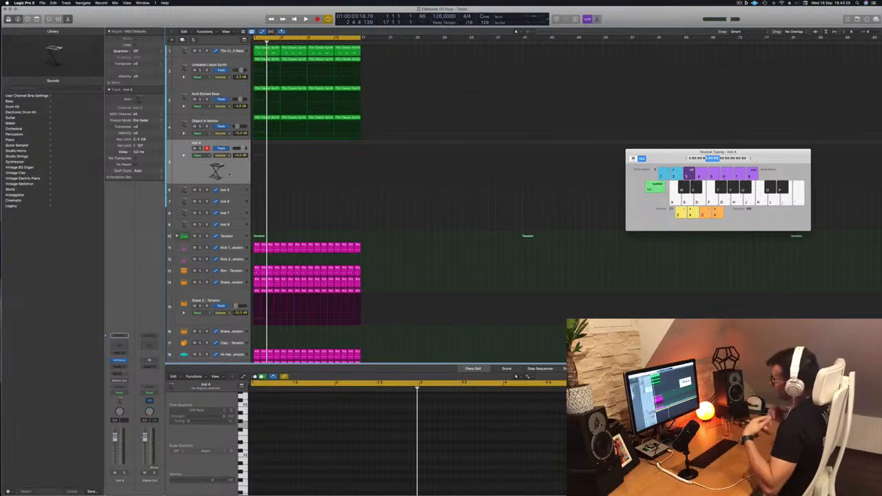
key("space")
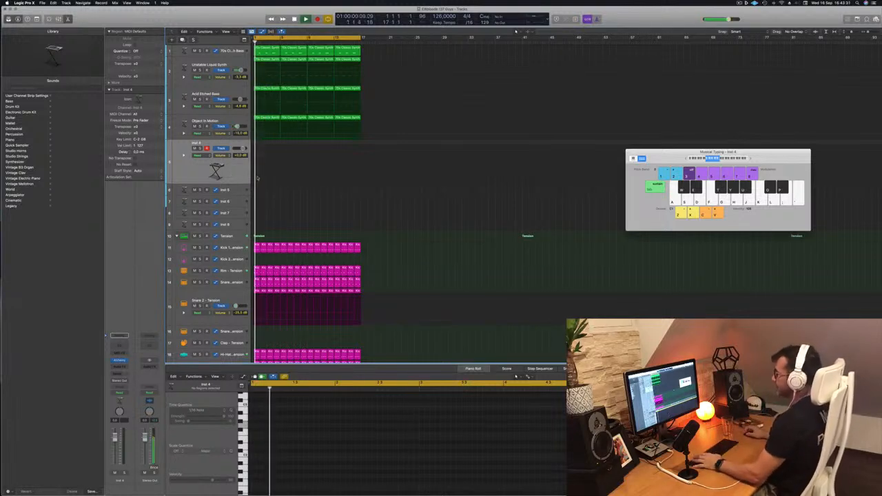
Step: Add a bus send on the Inst 4 channel to create an aux channel for reverb
left_click(119, 372)
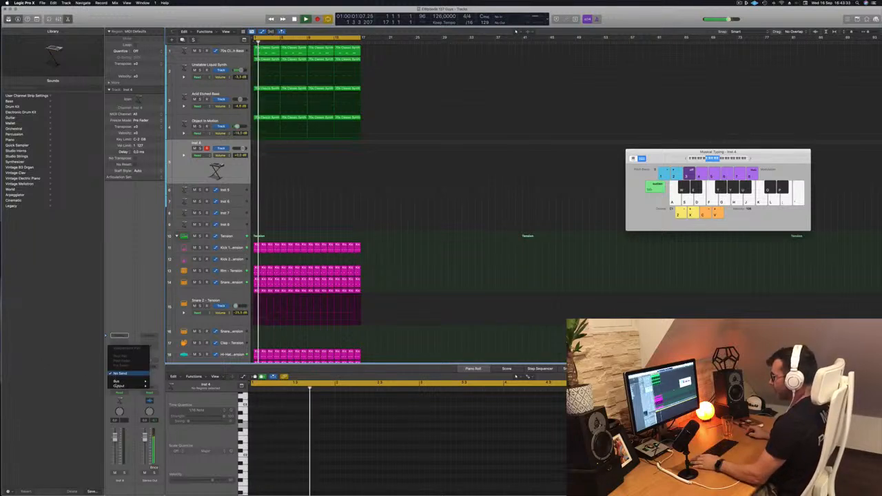
mouse_move(131, 381)
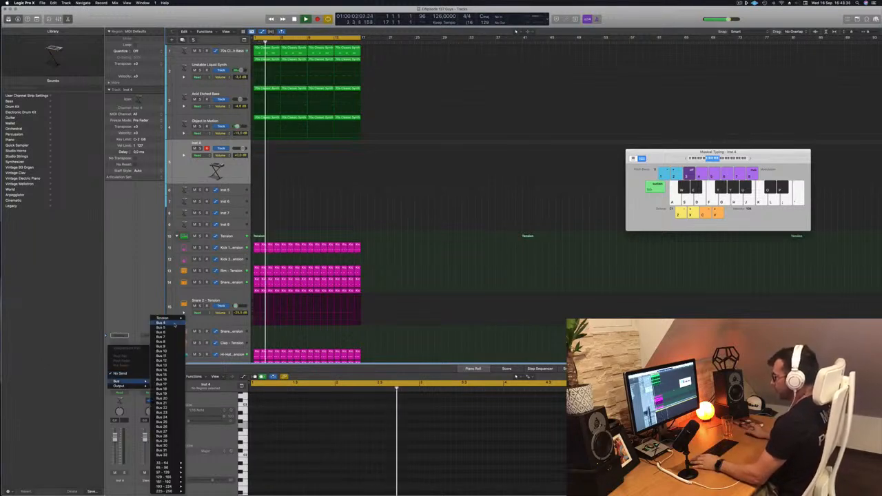
left_click(163, 341)
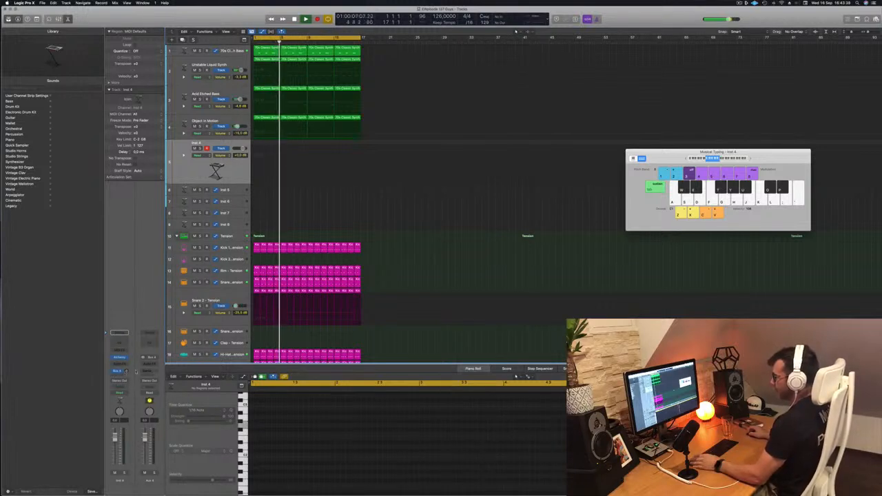
left_click(117, 371)
left_click(142, 348)
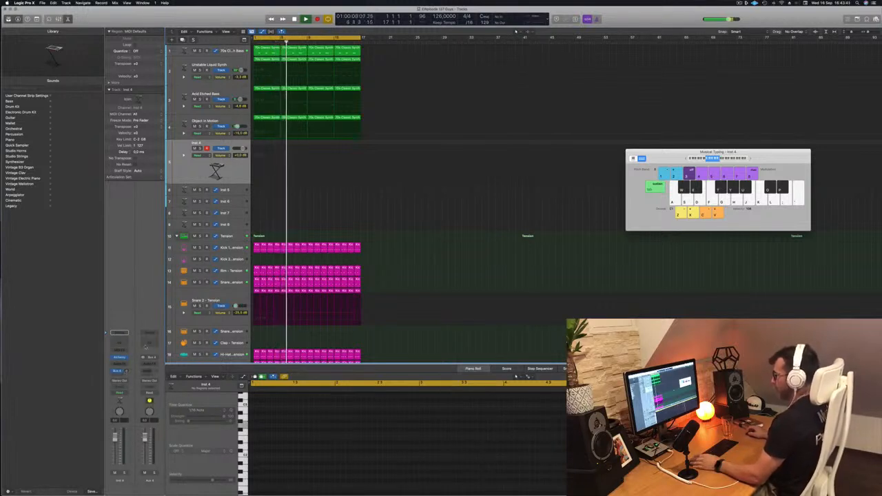
Step: Insert a stereo SilverVerb on the new aux channel, load the grandiose preset and set Wet to 100%
left_click(151, 363)
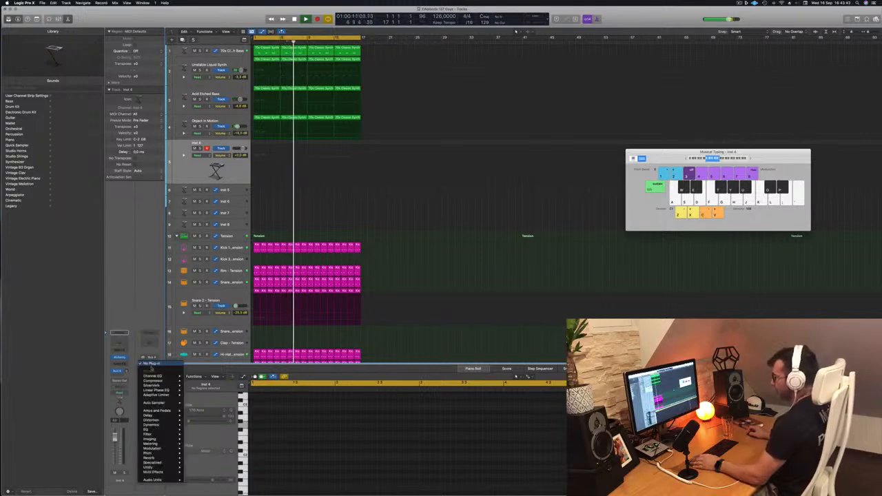
mouse_move(155, 385)
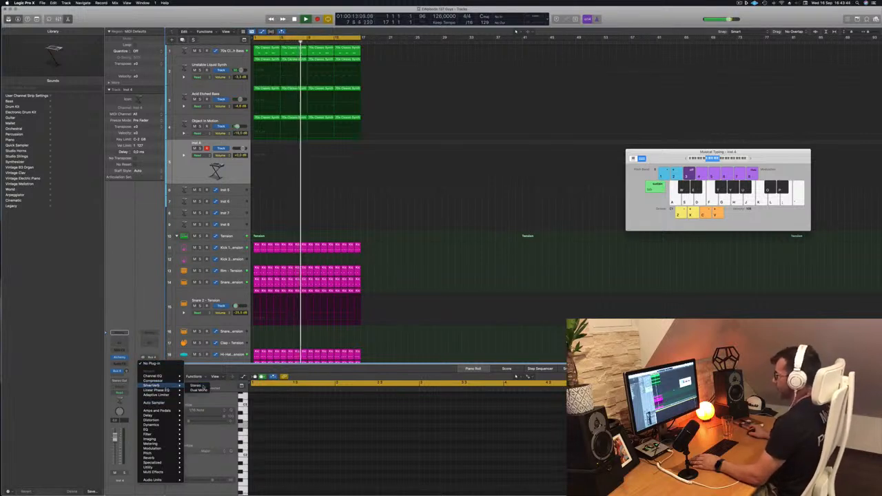
left_click(196, 387)
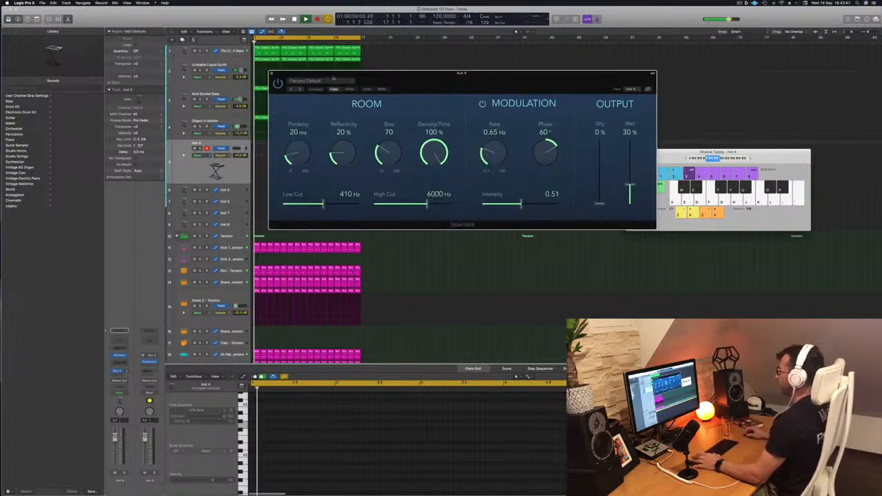
left_click(334, 80)
left_click(328, 182)
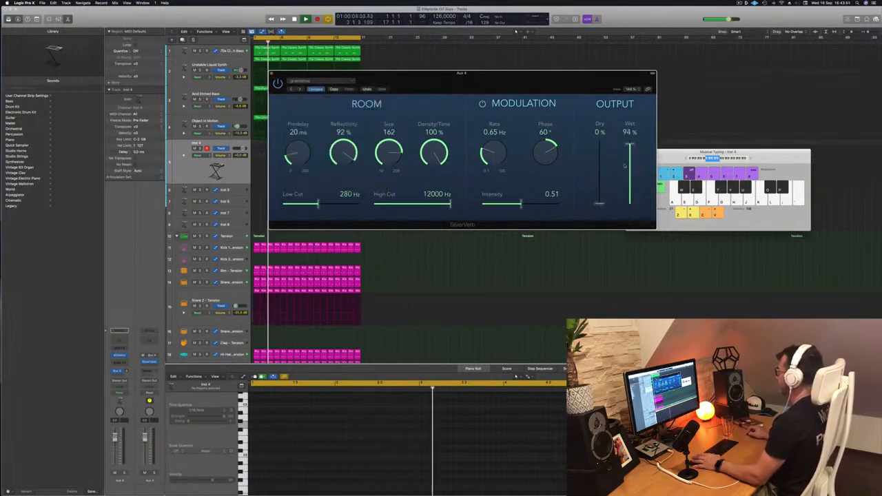
left_click_drag(547, 81, 660, 70)
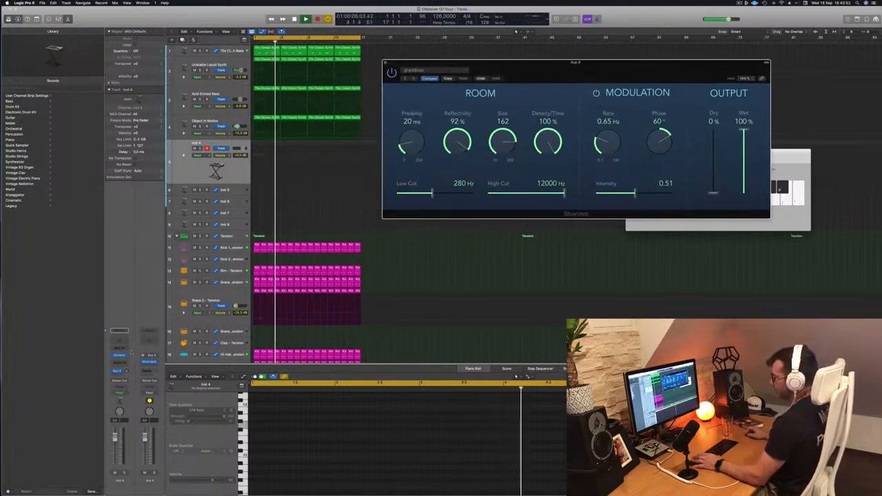
Step: Raise the reverb send level on Inst 4 and open its Alchemy synth together with the Musical Typing keyboard
left_click_drag(125, 371, 125, 364)
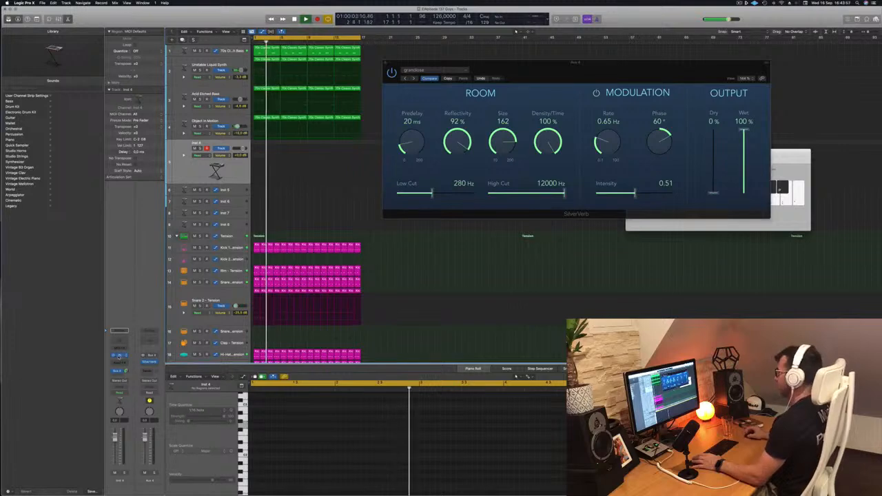
left_click(119, 355)
left_click_drag(589, 65, 700, 56)
left_click_drag(417, 73, 516, 83)
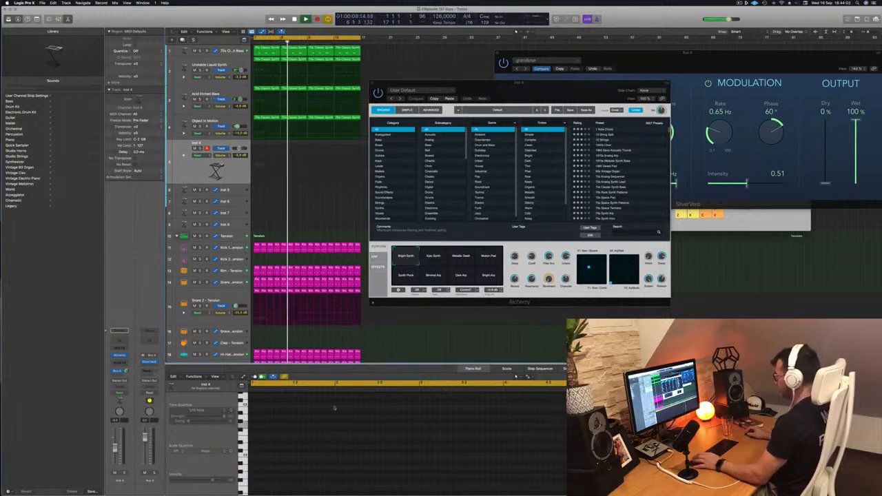
left_click(755, 221)
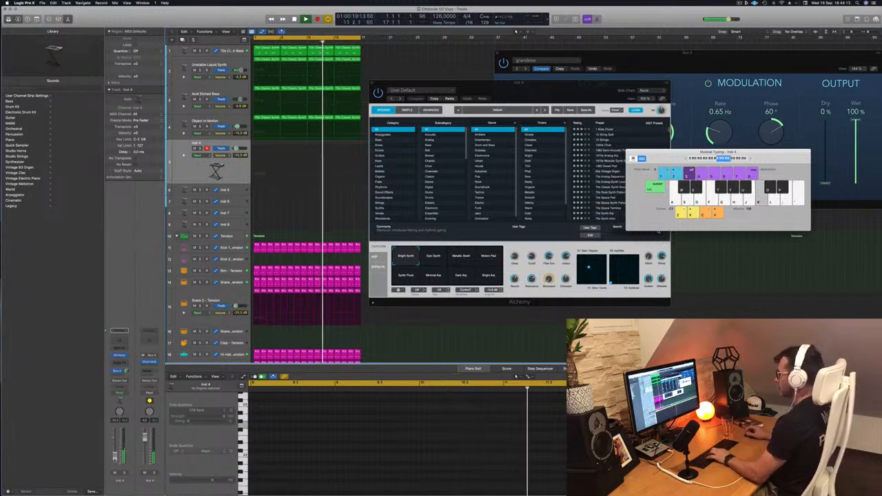
Step: Audition the default Alchemy sound, 1 Note Chord and 12 String Split over the loop, then load 12 Strings
key("k")
left_click_drag(567, 85, 468, 82)
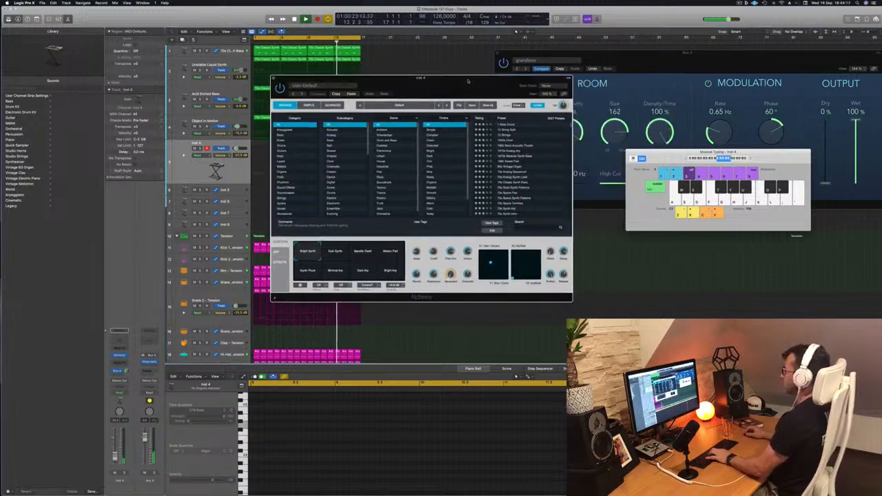
left_click(509, 124)
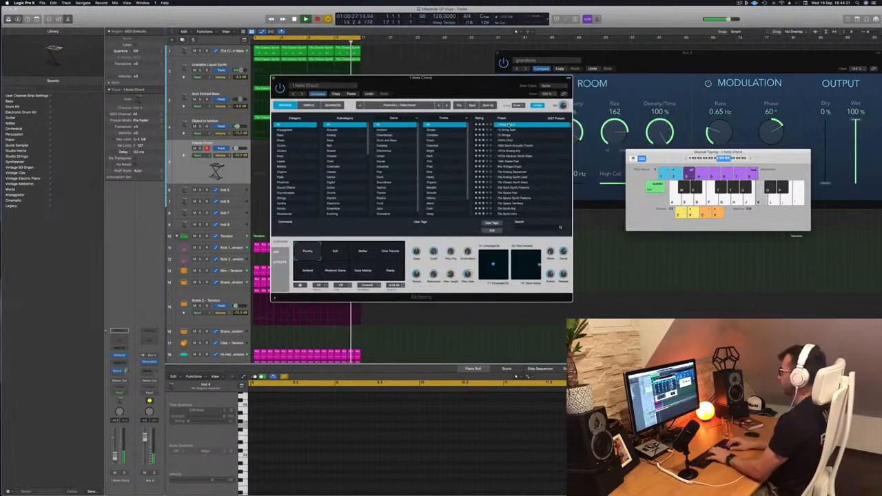
key("f")
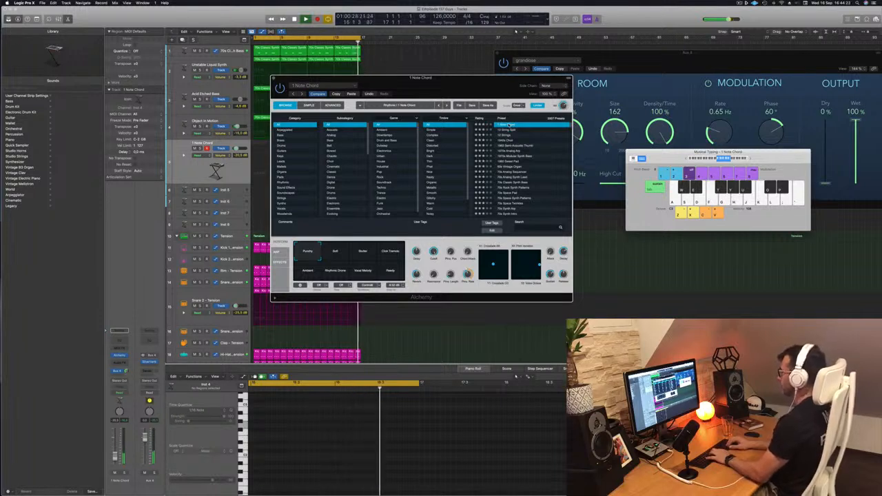
key("Down")
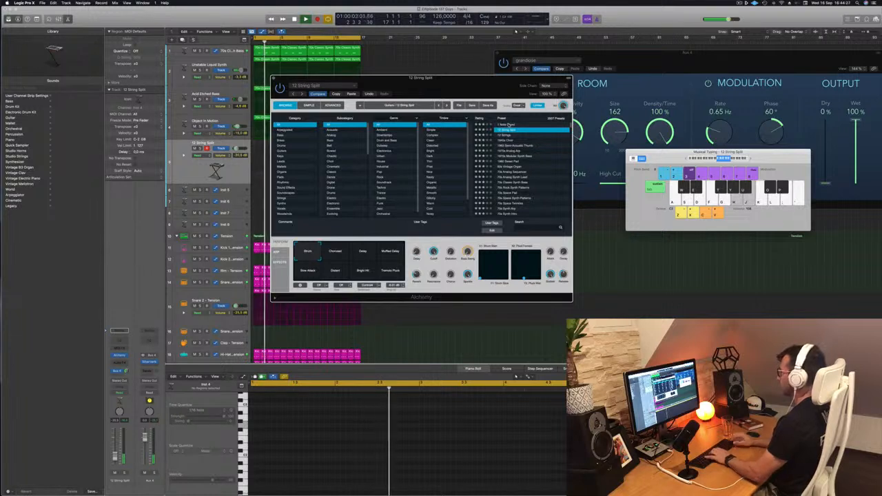
key("f")
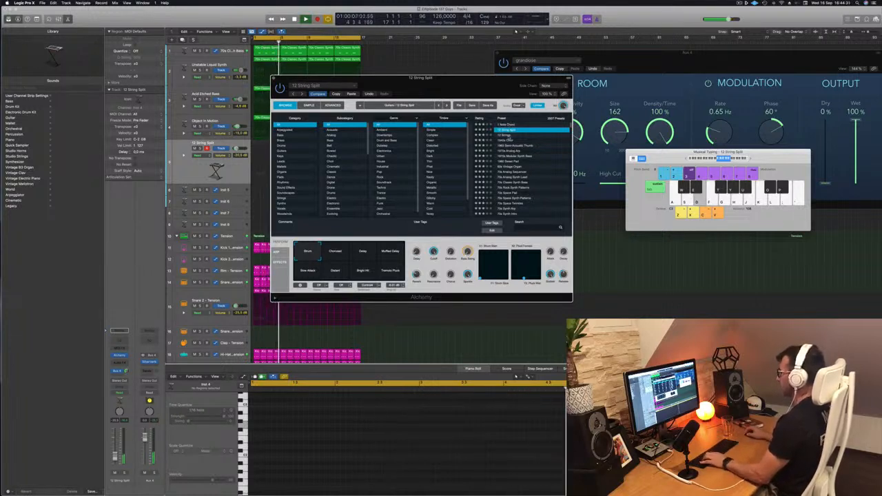
key("Down")
Step: Play a few notes with the 12 Strings preset and raise the track's volume
left_click_drag(489, 92, 597, 84)
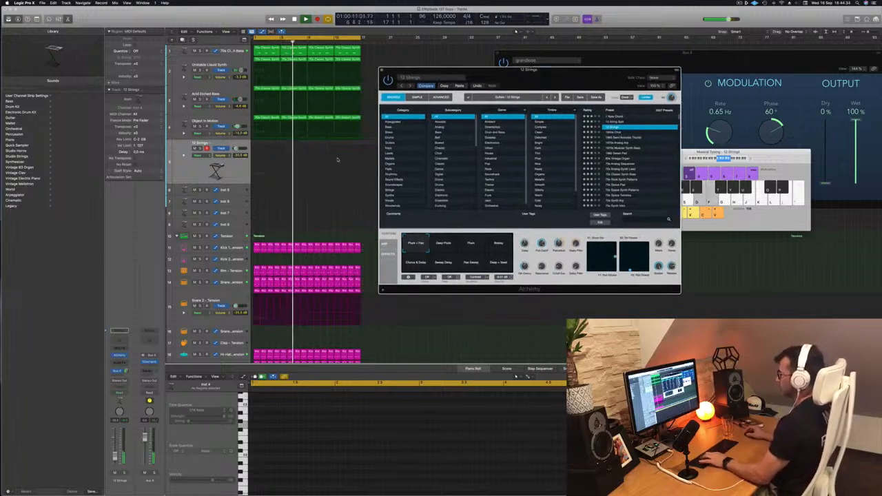
key("s")
key("d")
left_click_drag(115, 455, 115, 452)
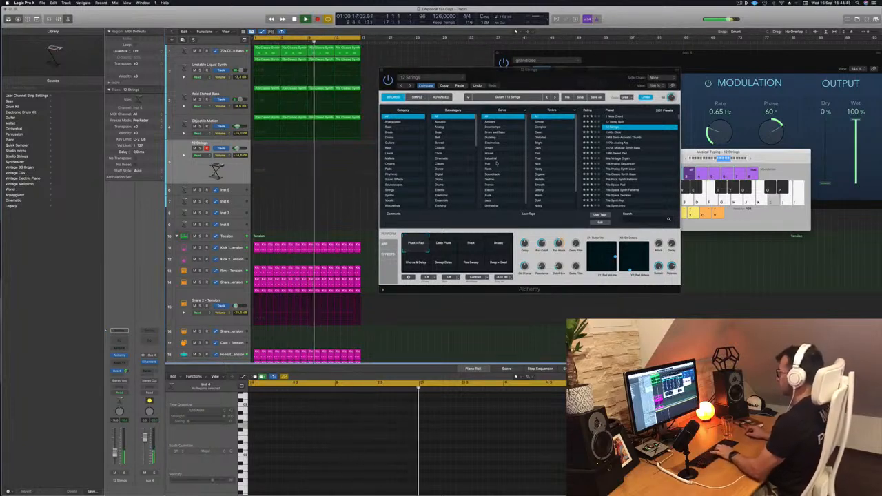
Step: Try the upper-row snapshot after Pluck in 12 Strings and shift the Musical Typing range to a lower octave
left_click(499, 245)
left_click(498, 244)
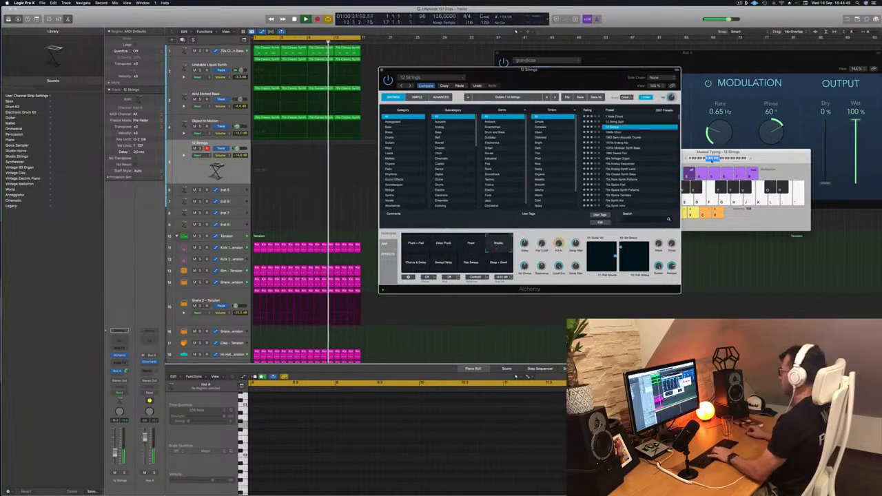
left_click(712, 160)
key("k")
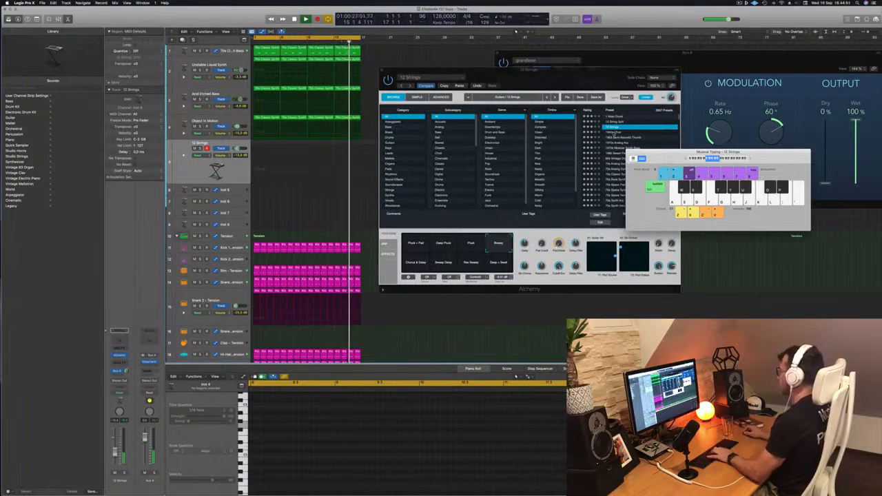
Step: Audition the 1940s Choir, 1970s Analog Arp, Sweet Pad, 60s Vintage Organ, 80s Air Pad and 80s Analog Bells presets over the loop
left_click(610, 132)
left_click(612, 132)
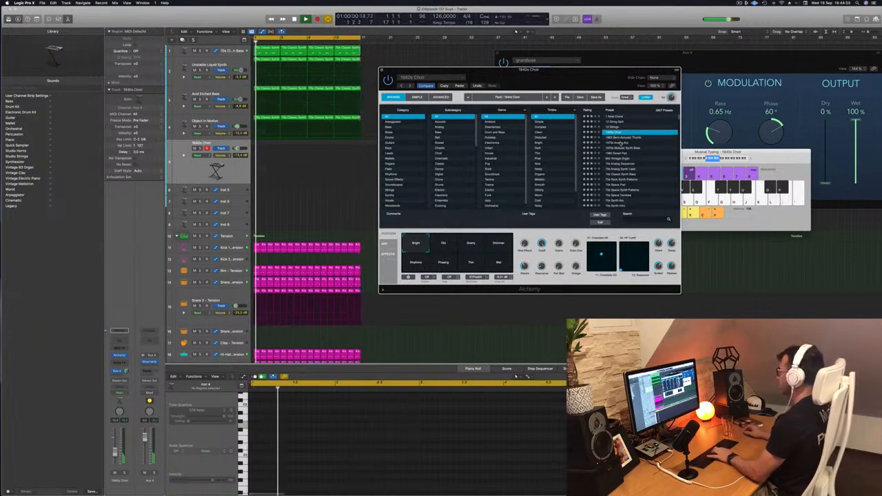
left_click(621, 143)
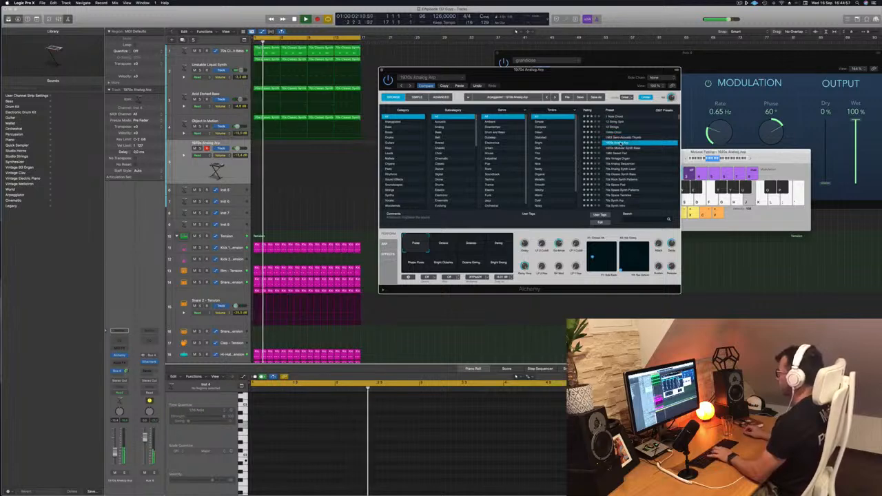
left_click(619, 154)
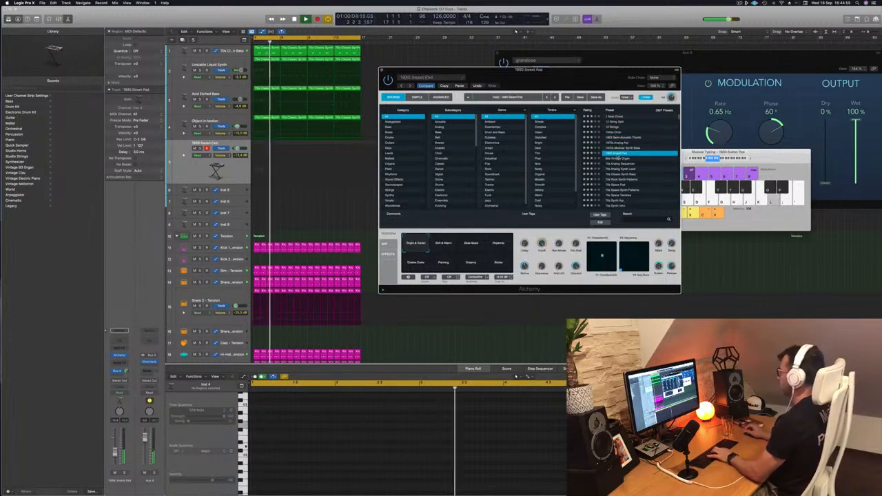
left_click(622, 158)
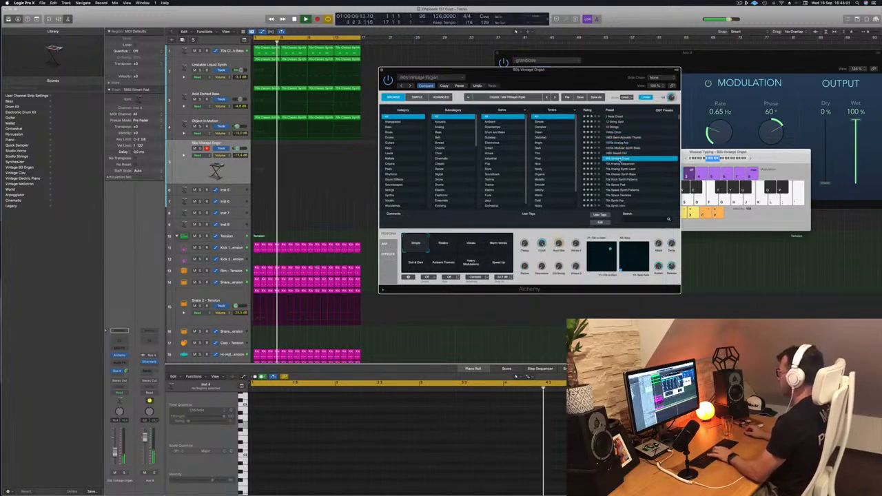
scroll(633, 161, "down", 3)
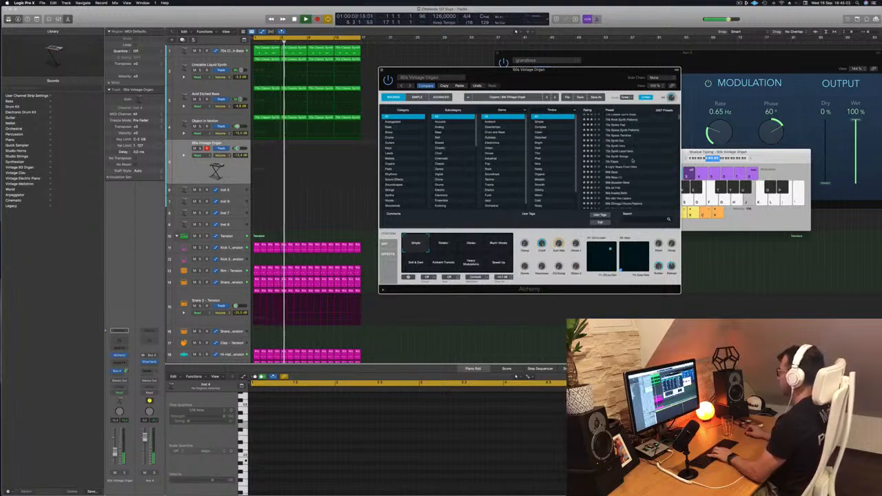
left_click(611, 160)
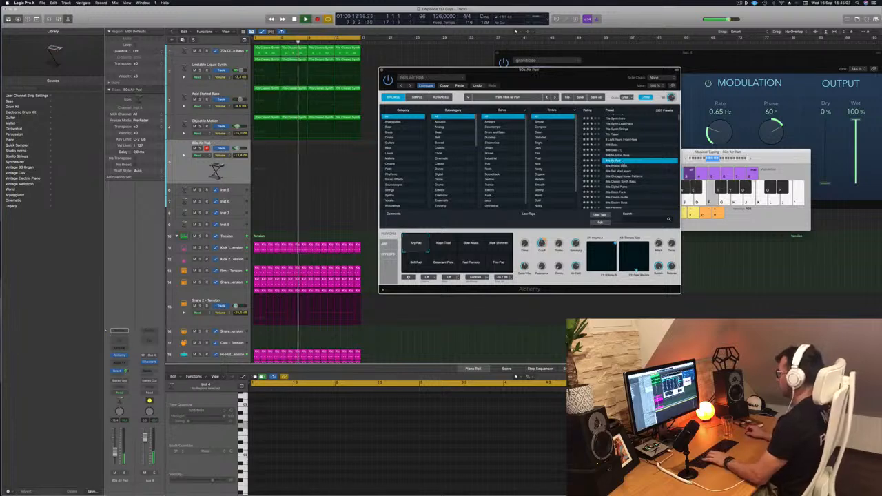
left_click(618, 166)
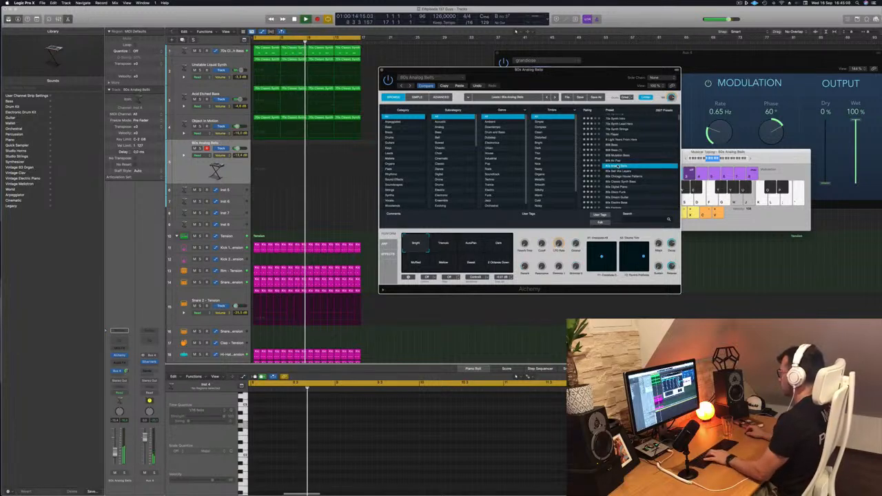
Step: Shift Musical Typing up an octave for 80s Analog Bells and lower the track's volume
left_click(688, 152)
key("x")
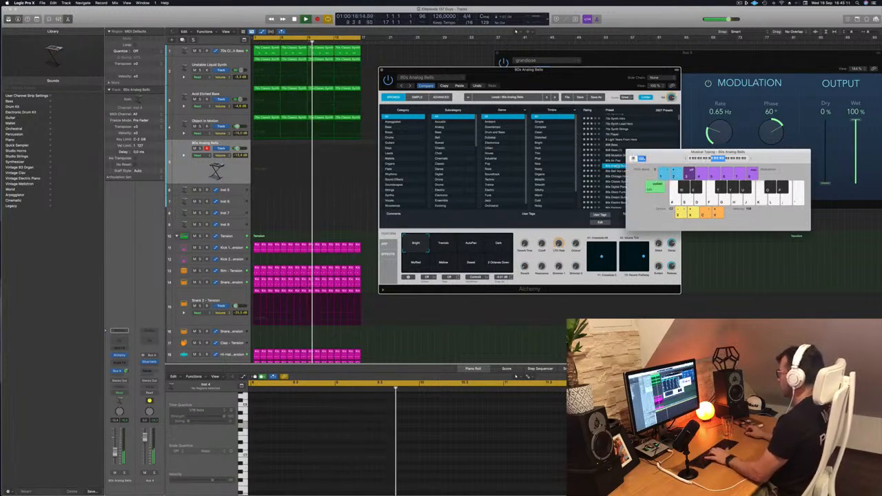
left_click_drag(688, 153, 727, 153)
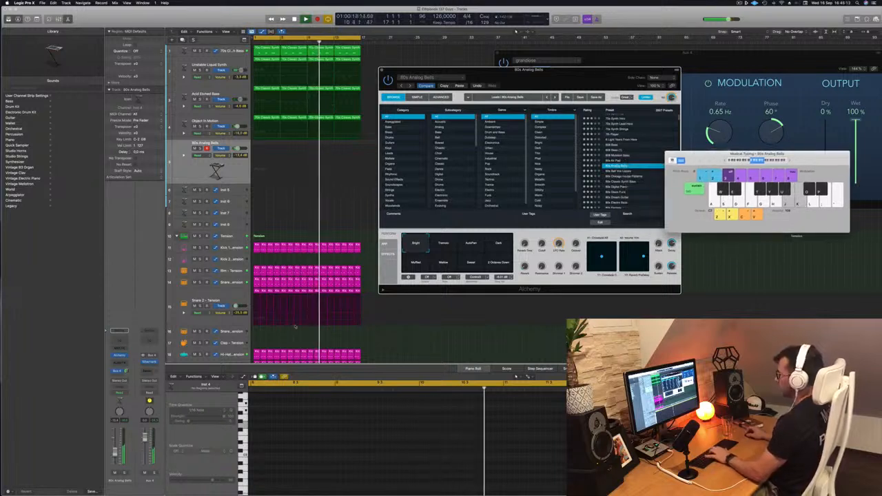
left_click_drag(115, 452, 116, 455)
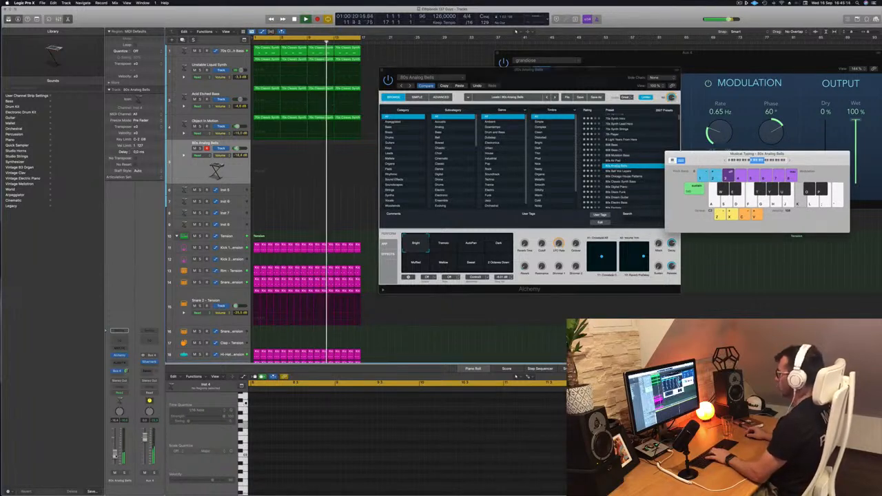
Step: Try 80s Chicago House Patterns with its Hollow snapshot, then load the 80s Classic Synth Bass preset
left_click(620, 176)
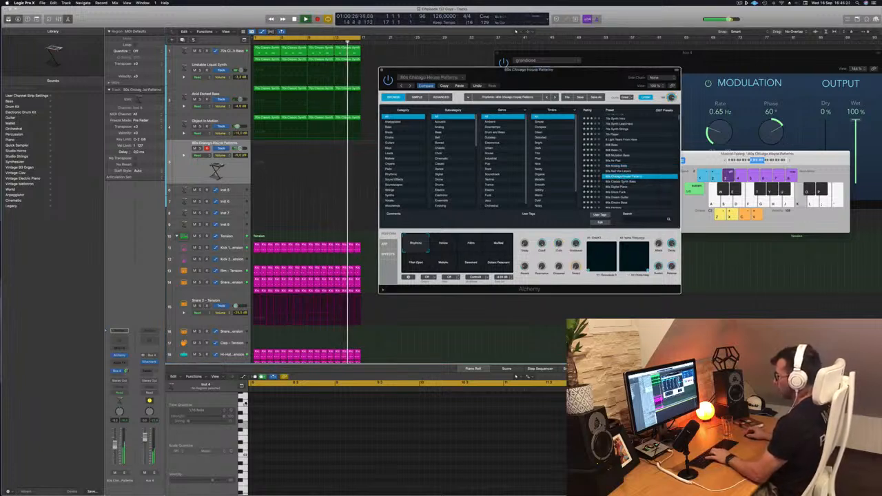
left_click(443, 243)
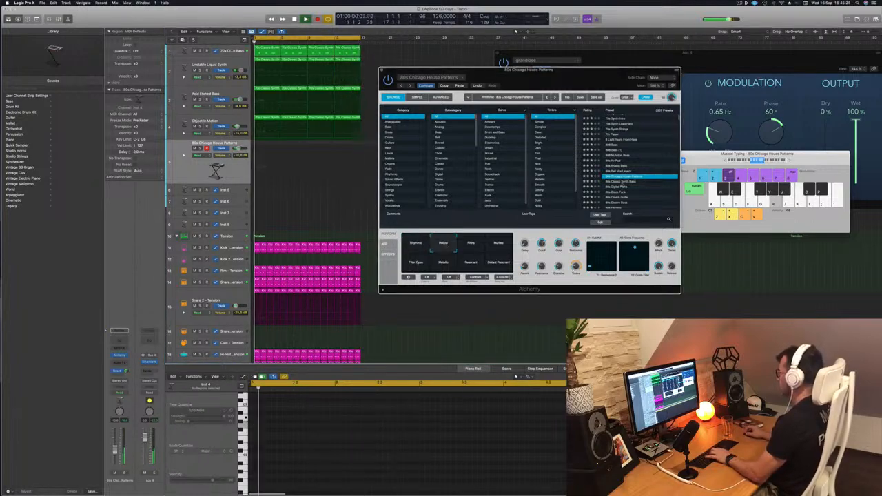
left_click(623, 182)
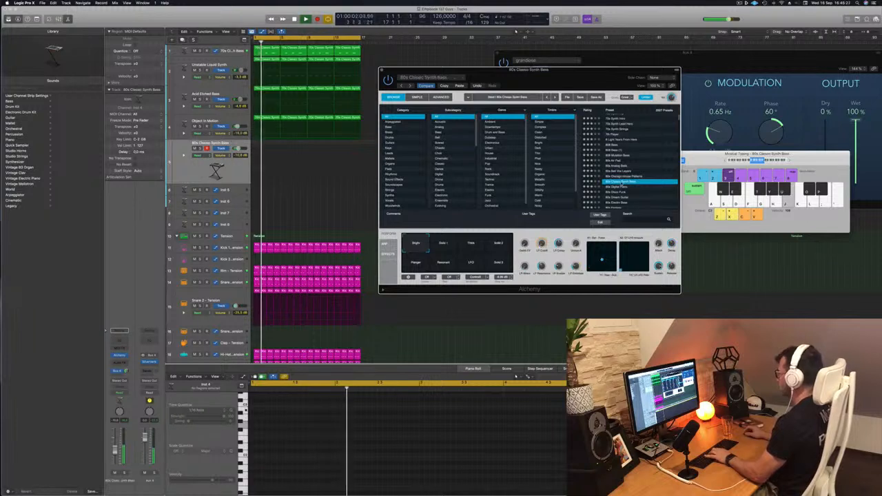
Step: Raise the Musical Typing octave and rehearse a repeated single-note rhythm with 80s Classic Synth Bass
left_click_drag(786, 163, 771, 163)
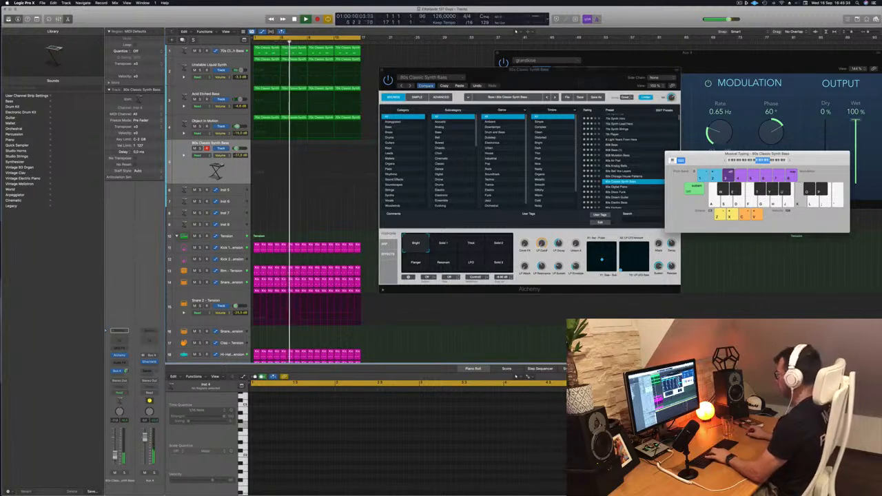
key("x")
key("k")
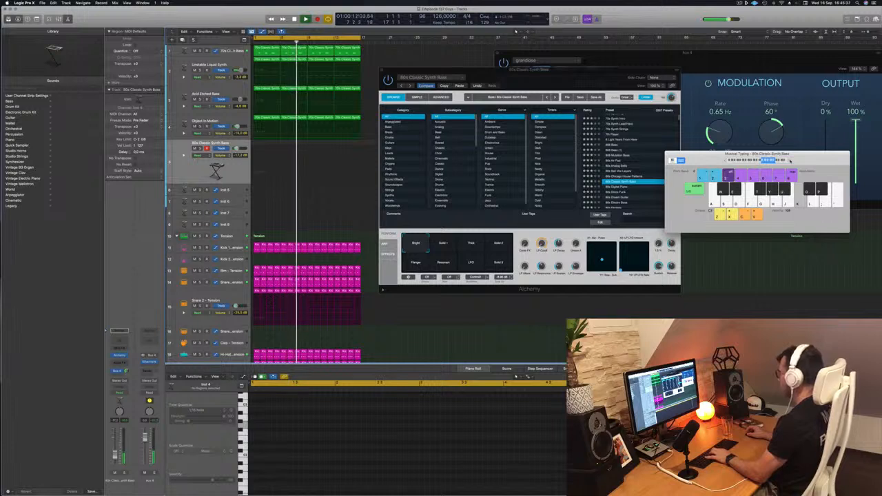
left_click_drag(791, 161, 745, 162)
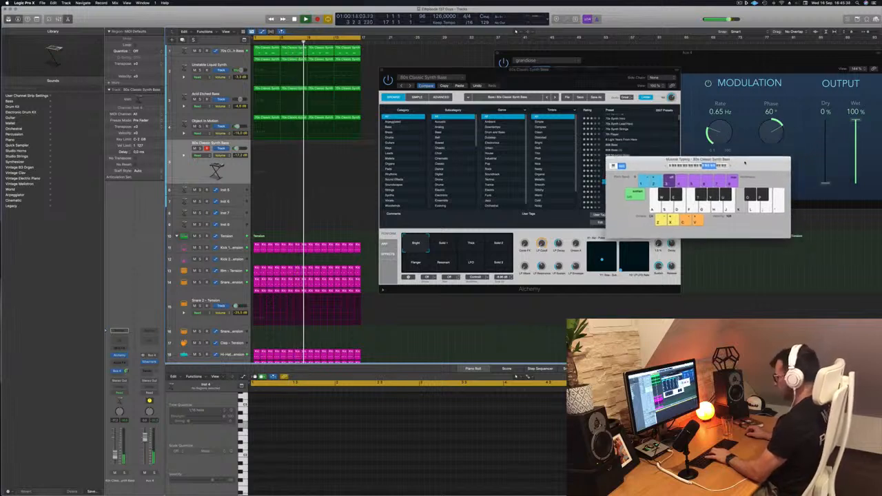
key("apostrophe")
key("l")
key("k")
left_click_drag(663, 162, 650, 128)
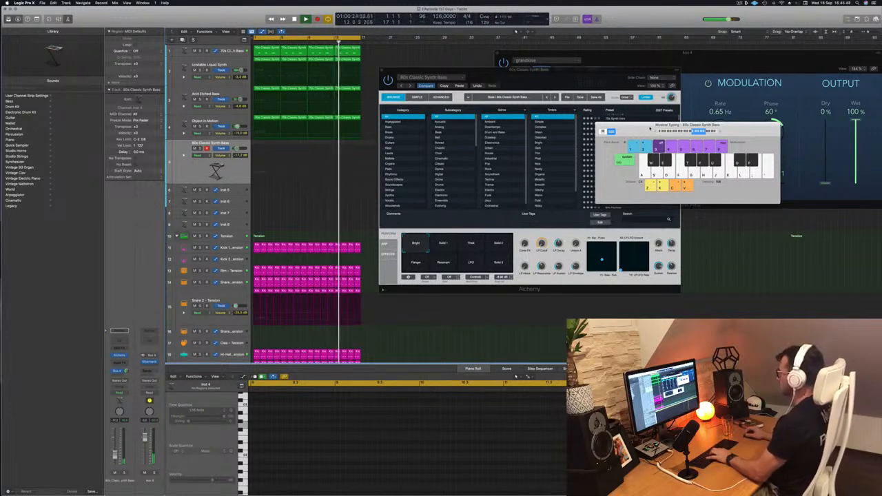
key("k")
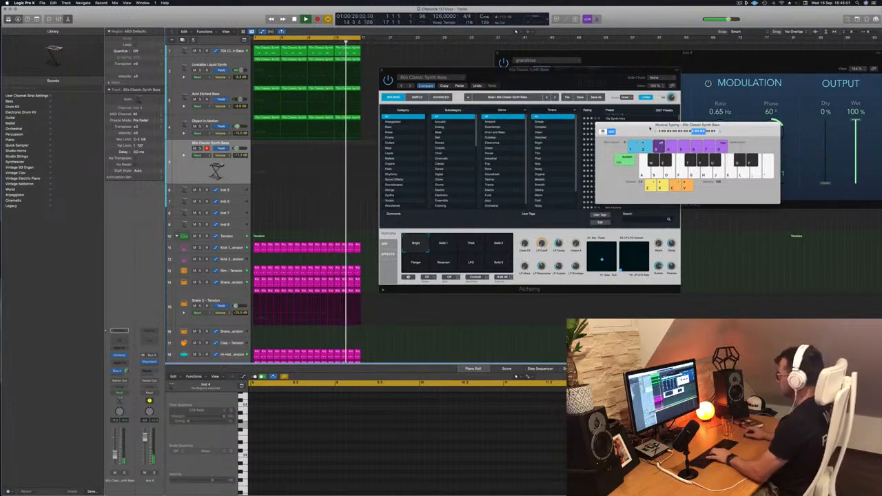
key("k")
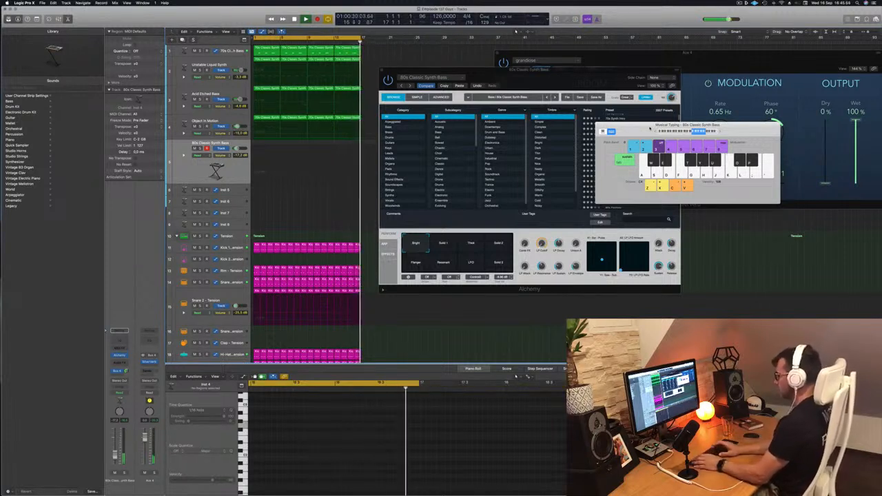
Step: Record the repeated single-note rhythm onto the 80s Classic Synth Bass track from the start of the loop
key("r")
key("k")
key("k")
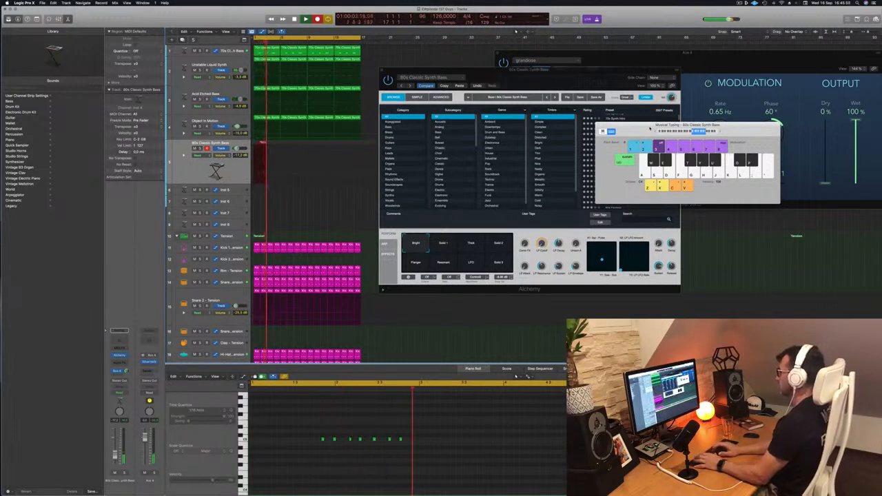
key("k")
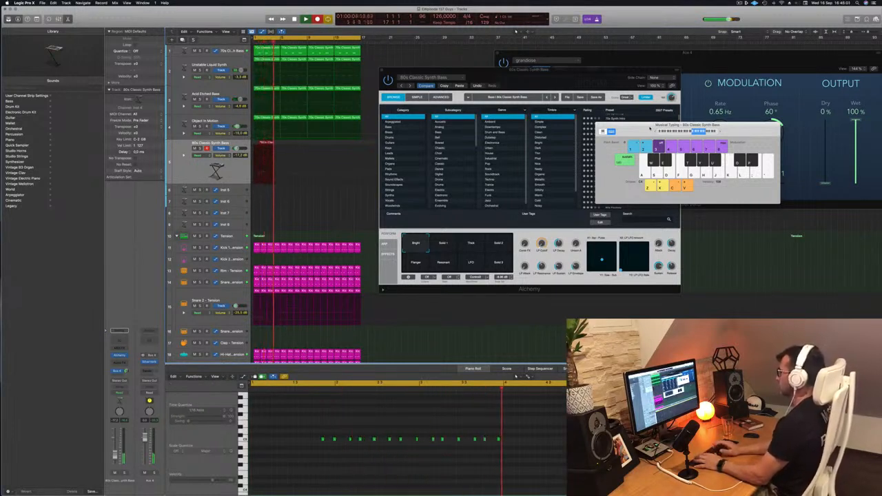
key("k")
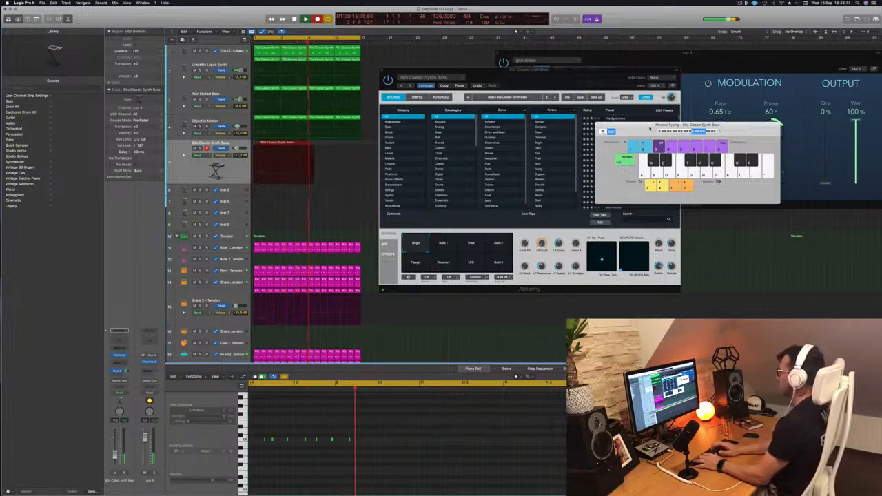
key("space")
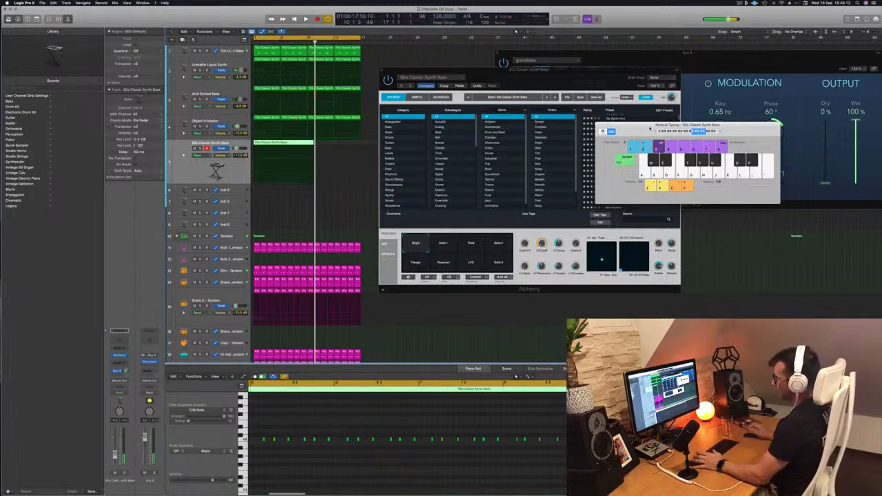
Step: Split the recorded 80s Classic Synth Bass region to isolate its one-bar section at bar 4, and delete the section before it
key("space")
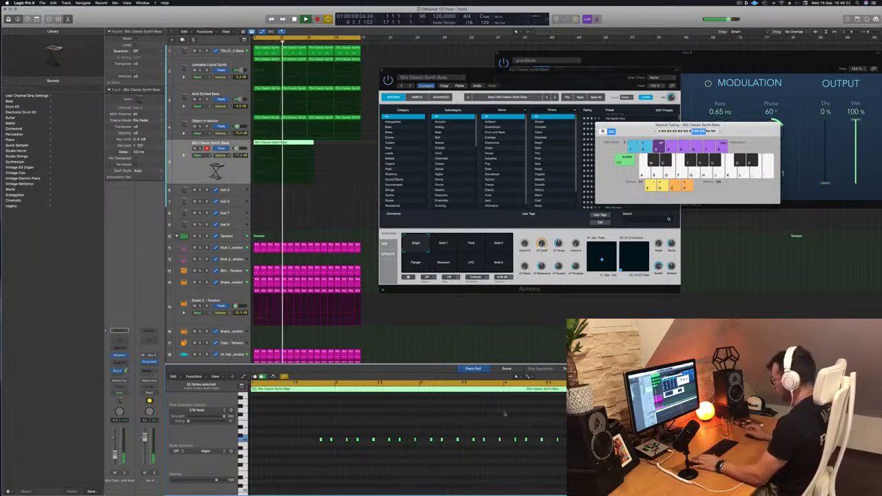
key("super+Right")
key("super+Right")
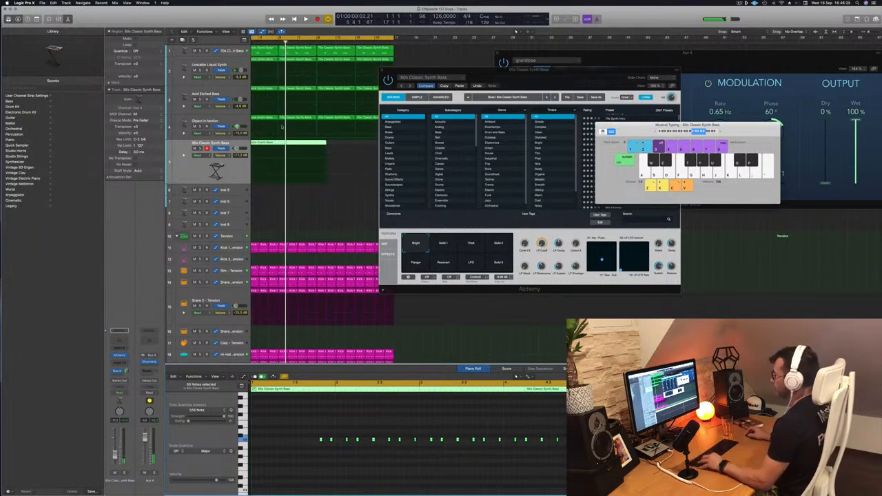
scroll(281, 135, "left", 3)
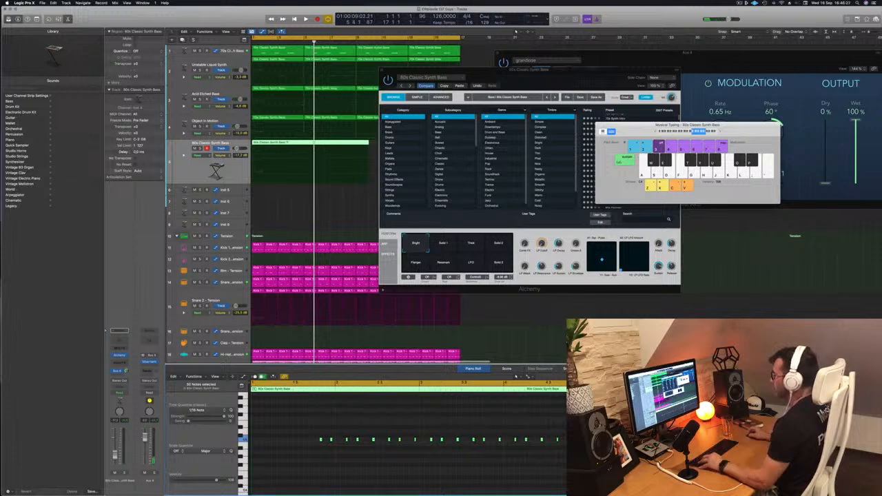
double_click(287, 144, "super")
left_click_drag(288, 164, 292, 164)
double_click(305, 143, "super")
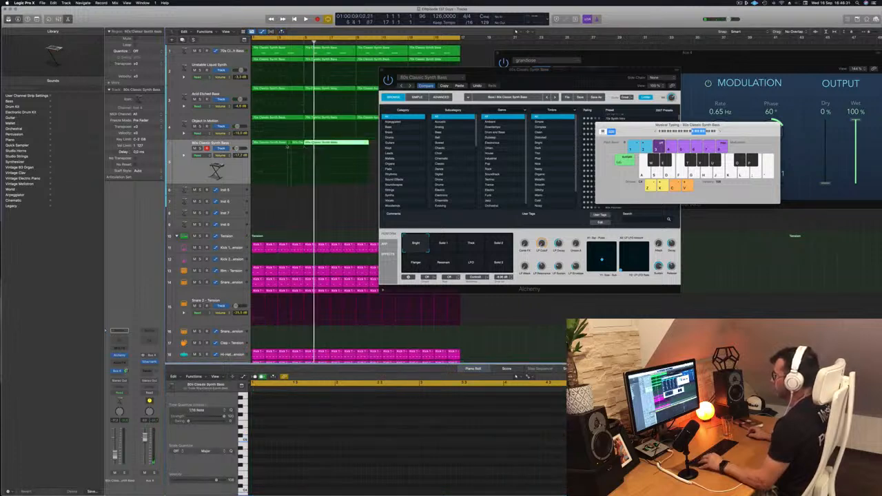
left_click(281, 143)
key("BackSpace")
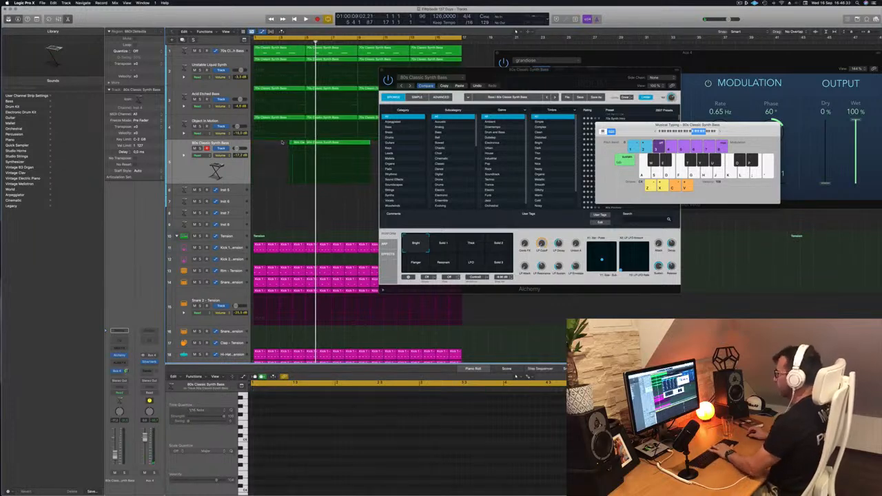
Step: Move the one-bar region to bar 1 and delete the remaining recorded region from bar 5 onward
left_click_drag(300, 143, 262, 143)
key("space")
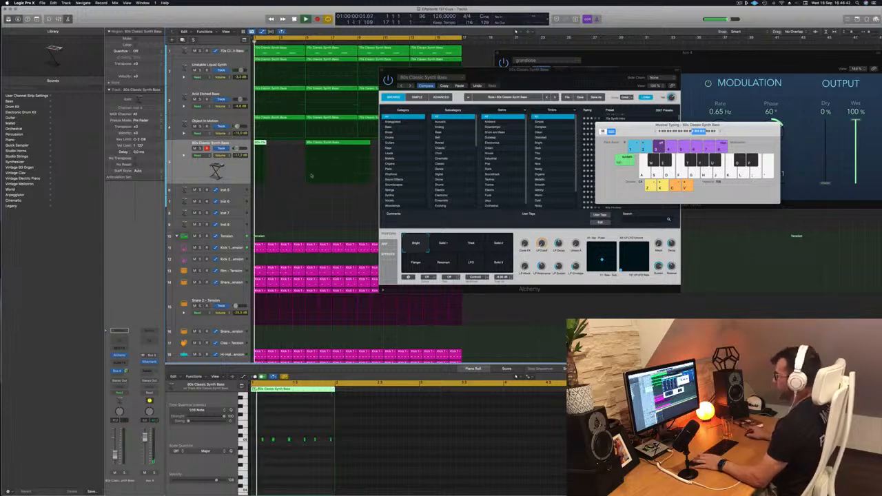
left_click(343, 143)
key("BackSpace")
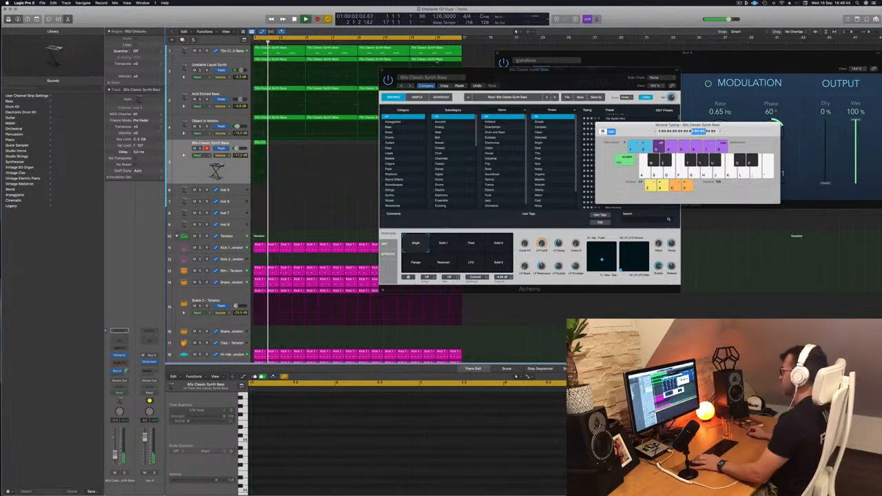
Step: Duplicate the one-bar 80s Classic Synth Bass region until the copies fill the loop up to bar 17
left_click_drag(530, 71, 662, 99)
key("Return")
left_click_drag(275, 144, 365, 149)
left_click_drag(687, 107, 660, 69)
key("Return")
key("space")
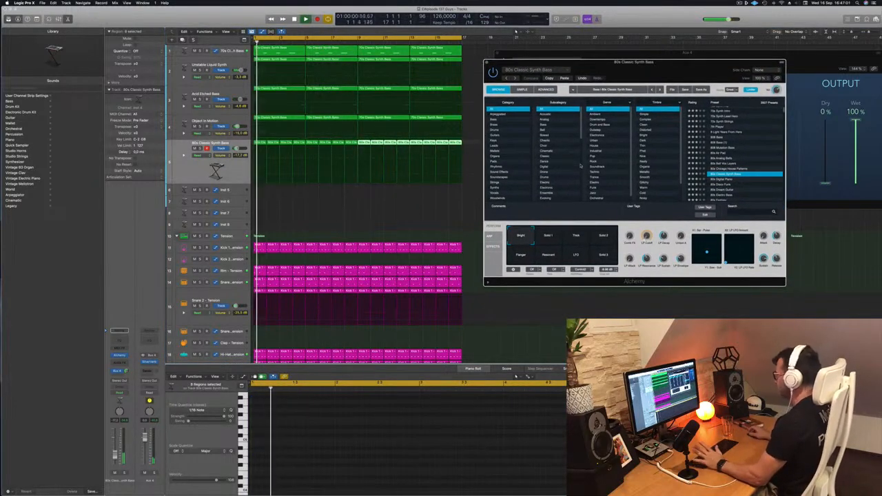
Step: Select all the regions on the 80s Classic Synth Bass track and restart playback
scroll(345, 165, "right", 1)
left_click(186, 169)
key("space")
key("space")
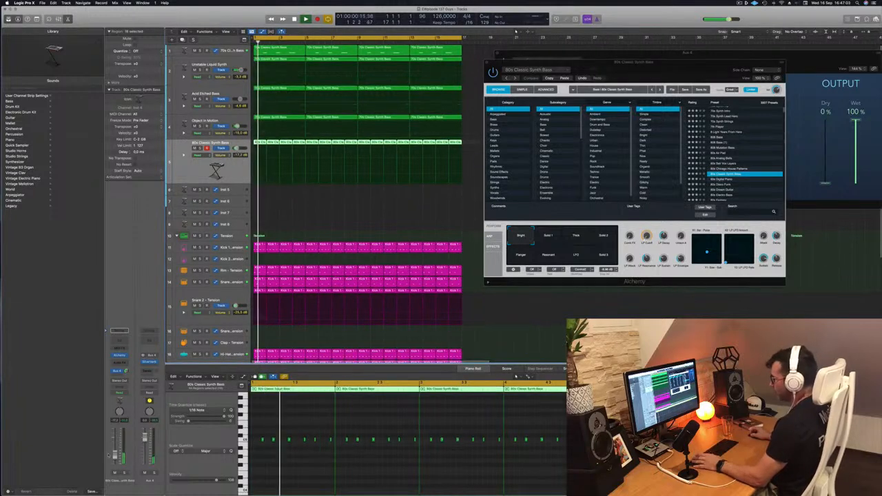
Step: Raise the LP Cutoff of 80s Classic Synth Bass, then try its Solid 1 and Thick snapshots over the loop
key("Return")
left_click_drag(646, 236, 648, 224)
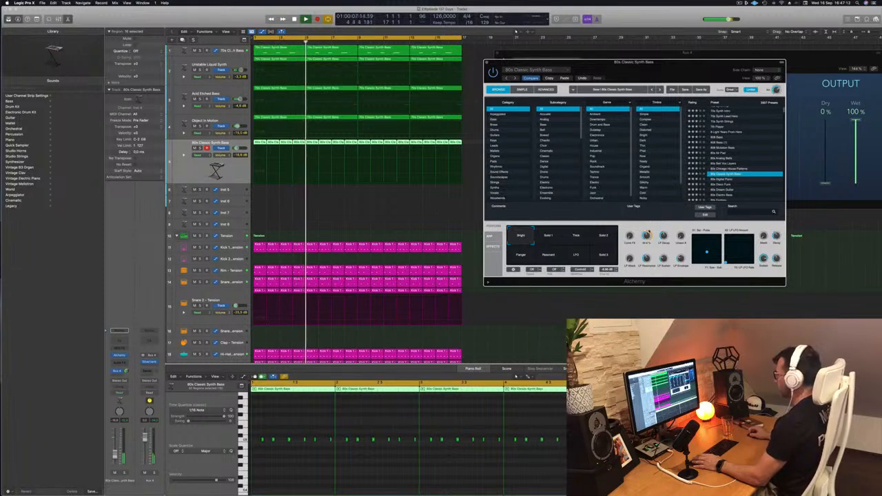
key("Return")
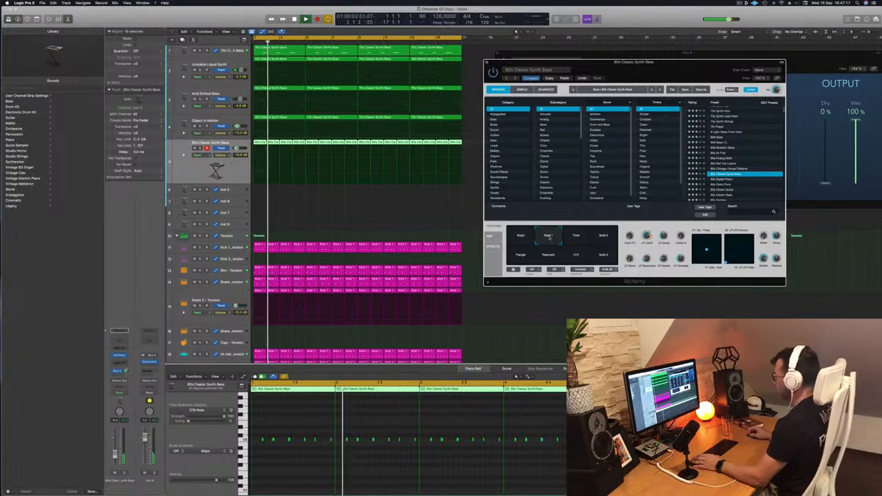
left_click(582, 237)
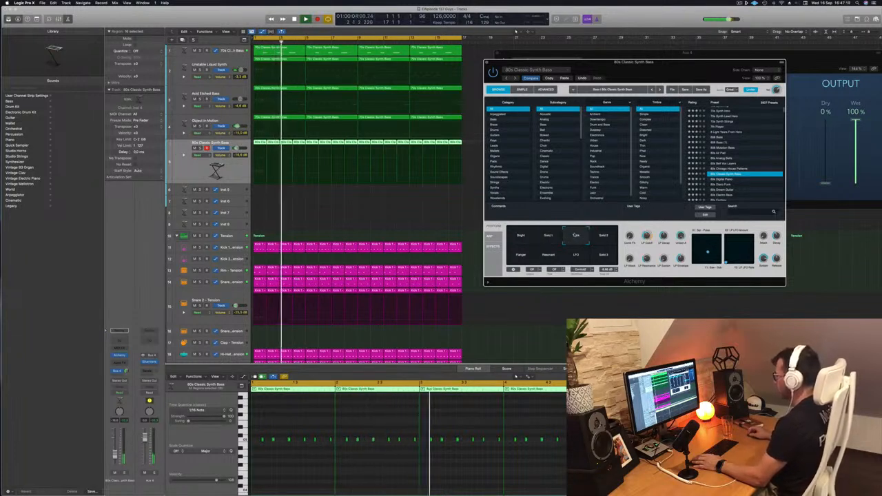
Step: Try the Solid 2, Resonant and LFO snapshots of 80s Classic Synth Bass, settle on Bright, and restart playback of the loop
left_click(609, 234)
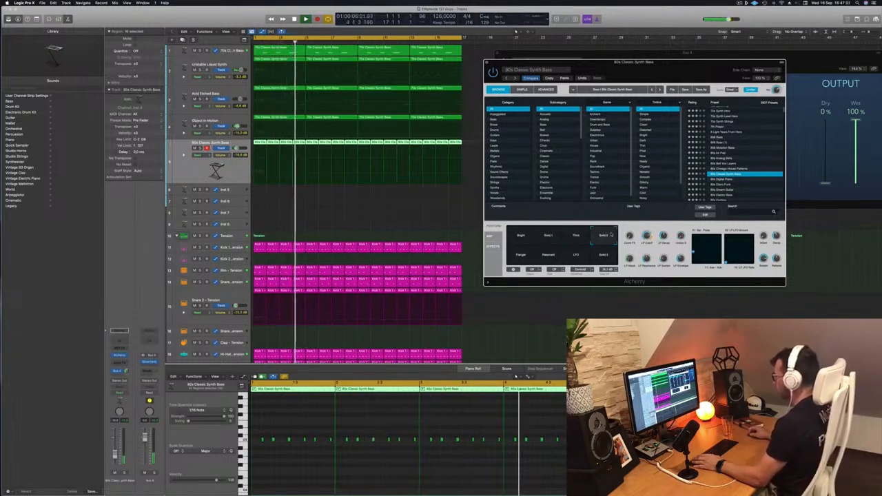
left_click(539, 259)
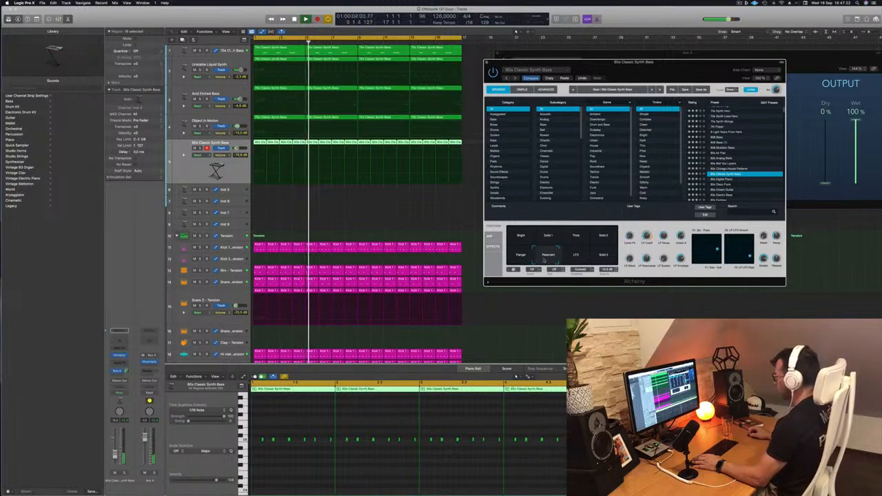
left_click(578, 261)
left_click(521, 237)
key("space")
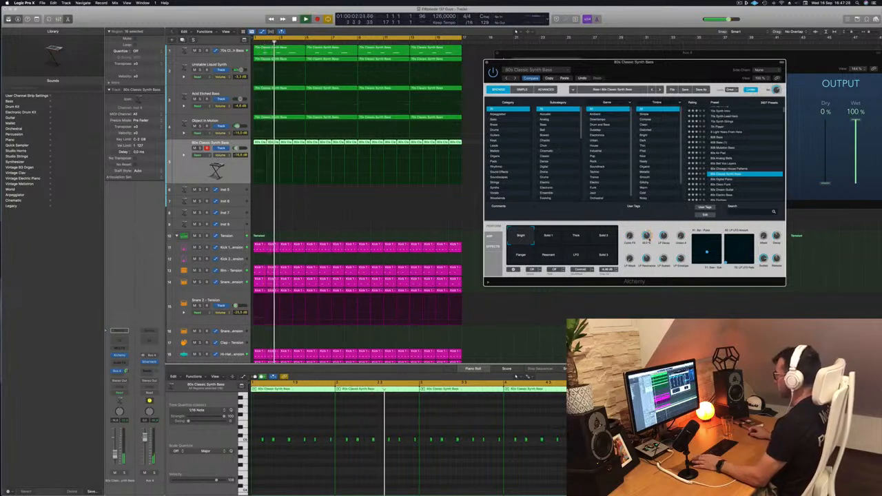
key("space")
key("space")
left_click(105, 279)
key("space")
key("space")
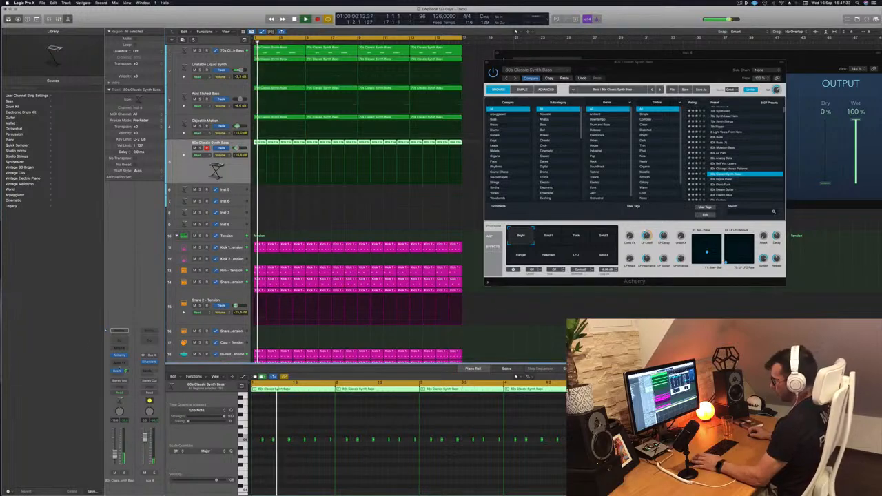
Step: Insert a Compressor on the 80s Classic Synth Bass track and set its side chain to Kick 1 - Tension (Inst 9)
left_click(119, 362)
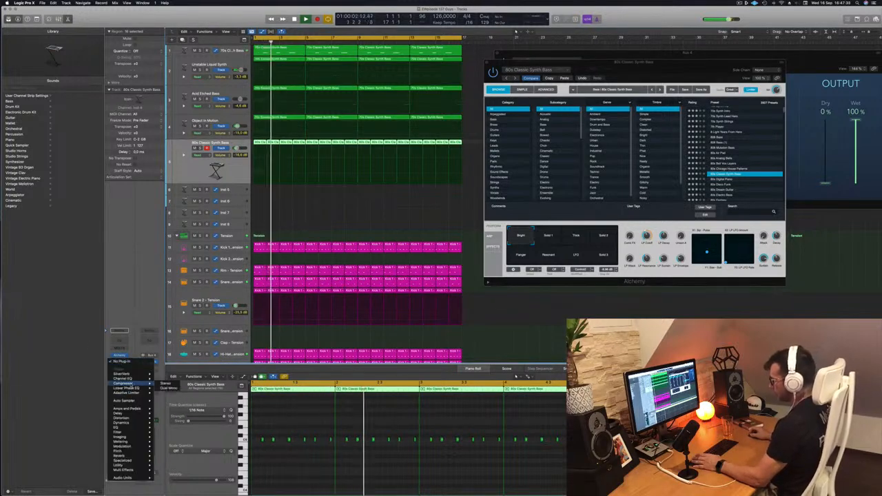
left_click(168, 387)
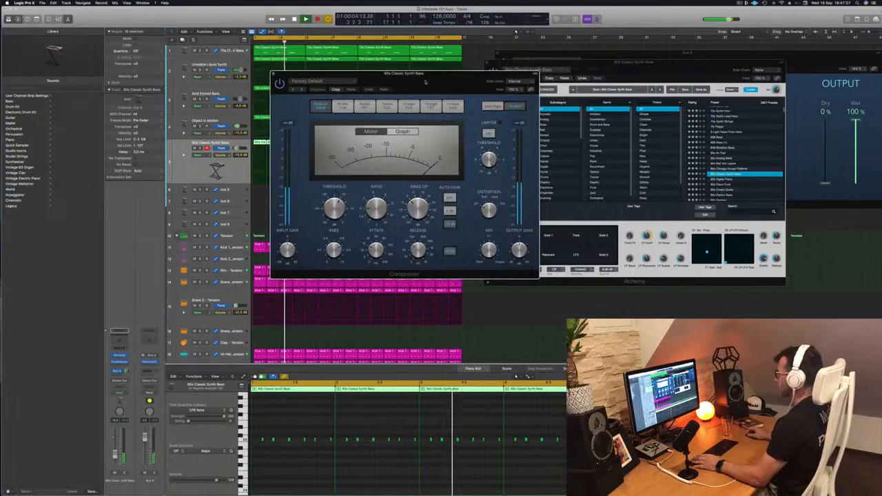
left_click_drag(426, 82, 541, 91)
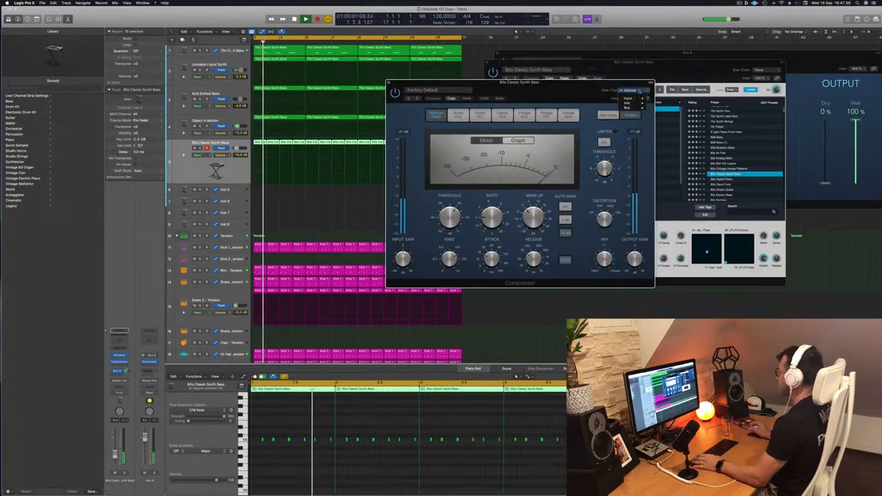
mouse_move(642, 102)
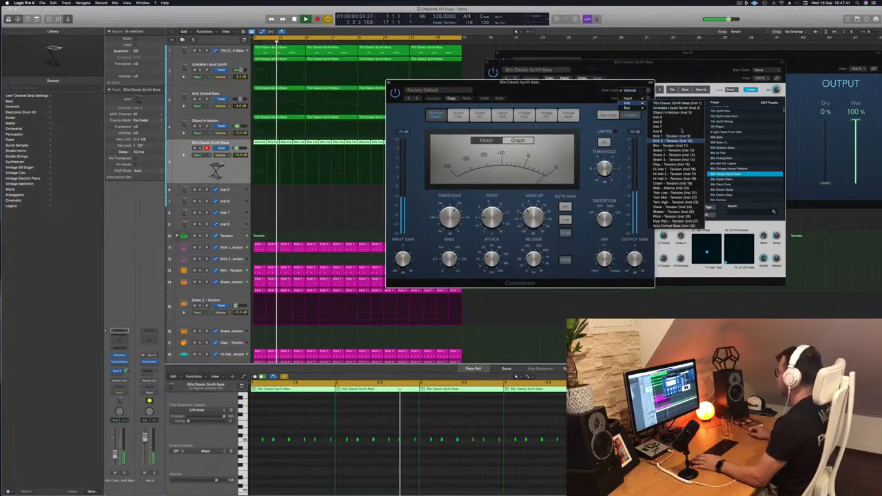
left_click(676, 135)
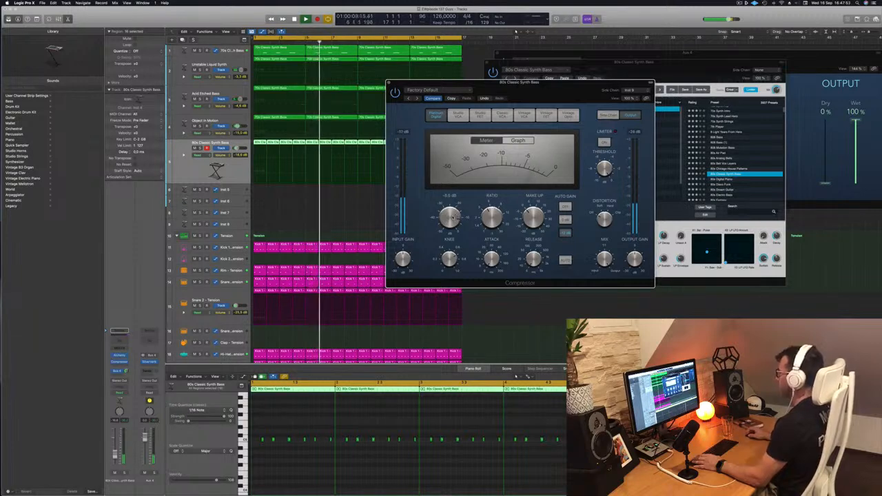
Step: Close the Compressor, Alchemy, Musical Typing and SilverVerb windows to clear the view of the whole arrangement
left_click_drag(442, 86, 421, 101)
left_click(368, 98)
key("Return")
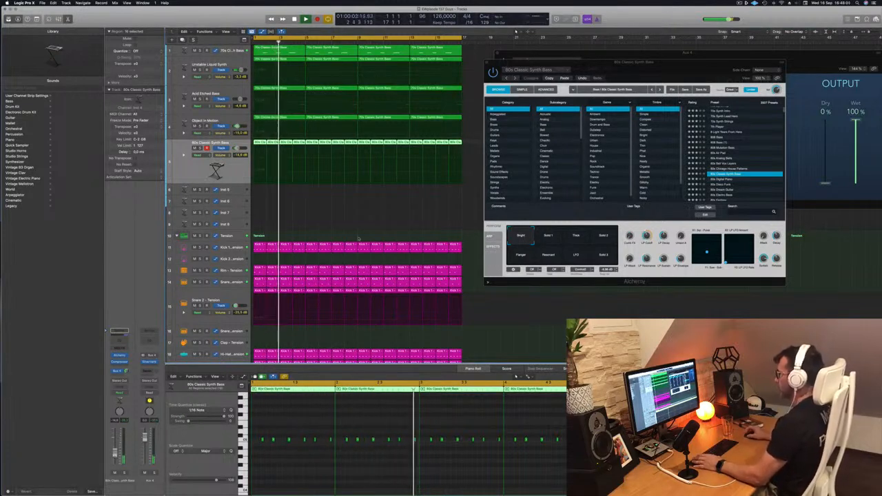
left_click_drag(669, 64, 653, 65)
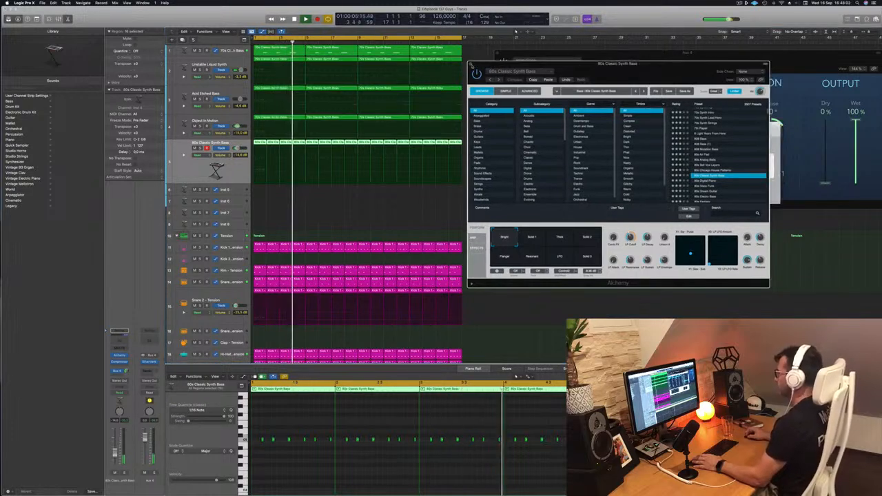
left_click(471, 64)
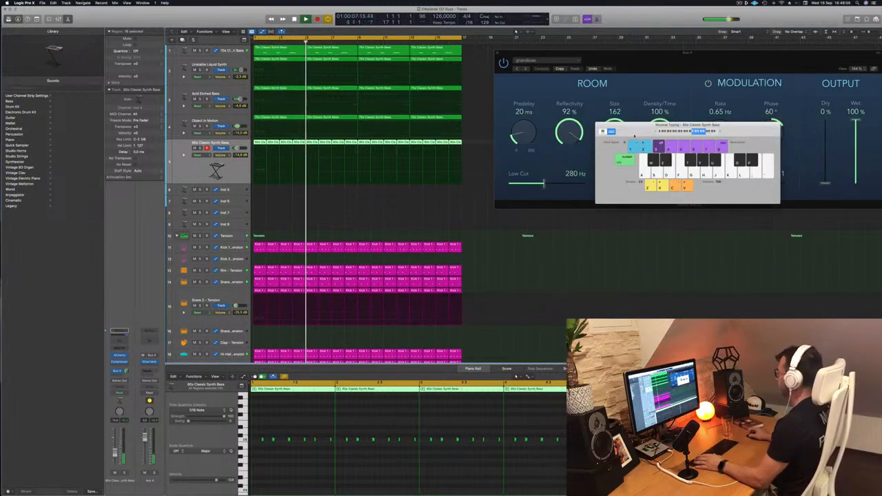
left_click_drag(635, 132, 630, 132)
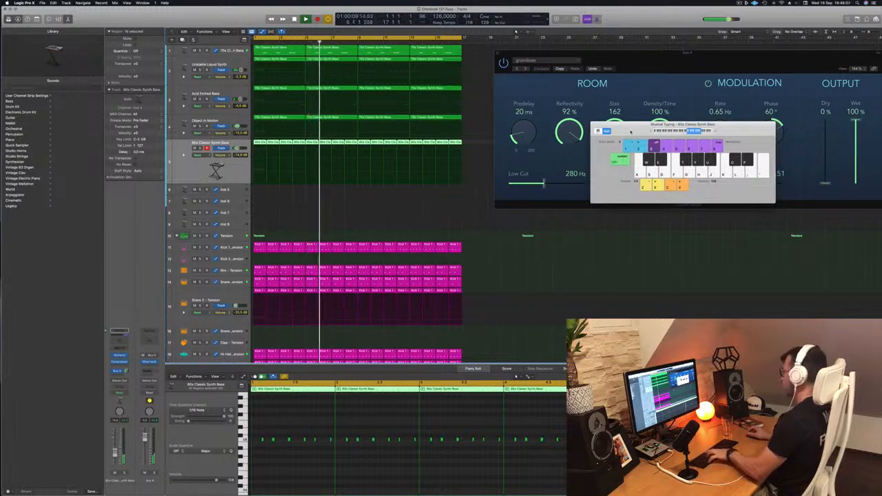
key("super+k")
left_click_drag(674, 68, 485, 77)
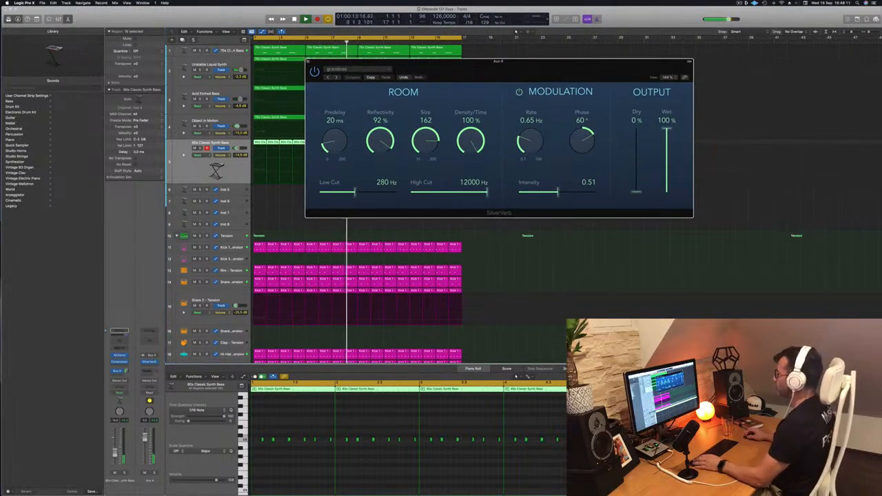
left_click(308, 62)
key("super+Left")
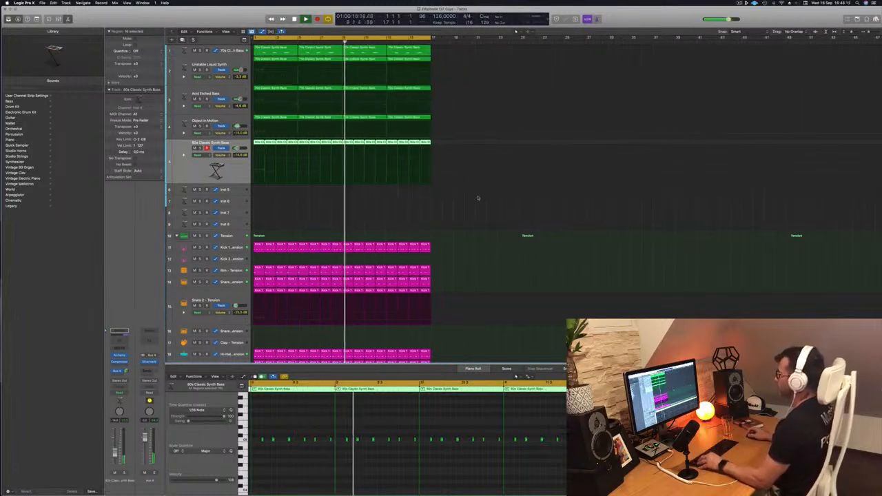
key("super+Up")
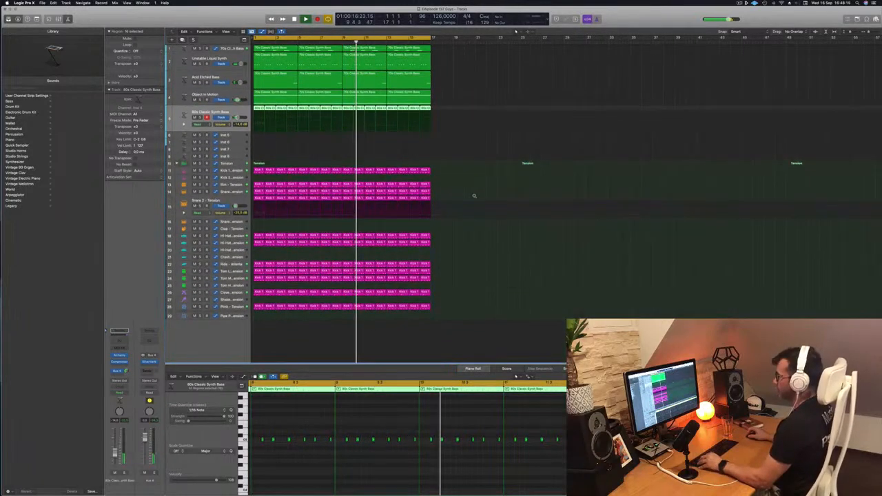